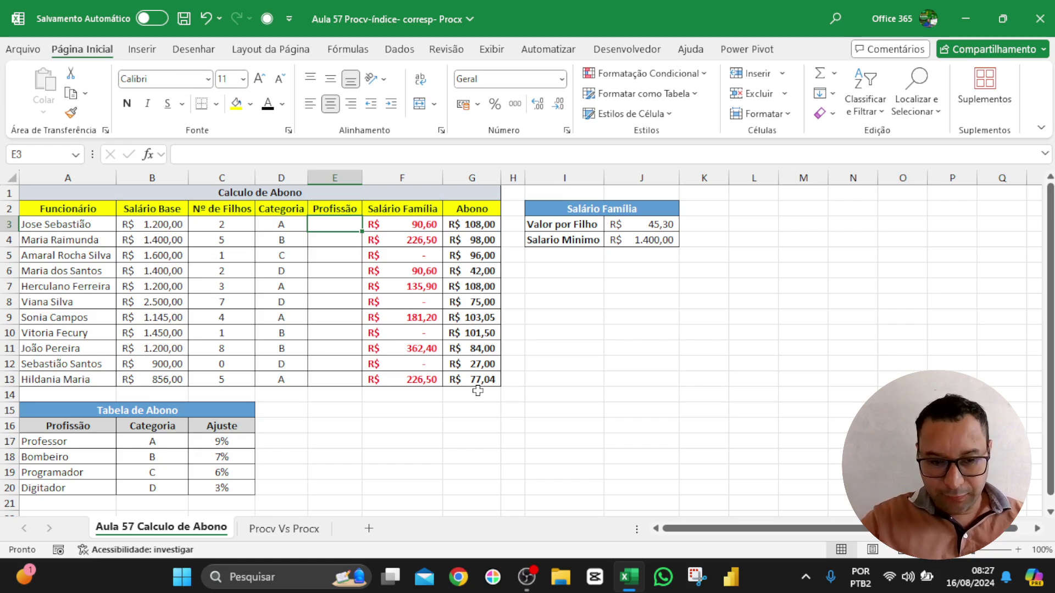
Step: Save the workbook, and check the Procv Vs Procx sheet before returning to the Aula 57 Calculo de Abono sheet
left_click(261, 190)
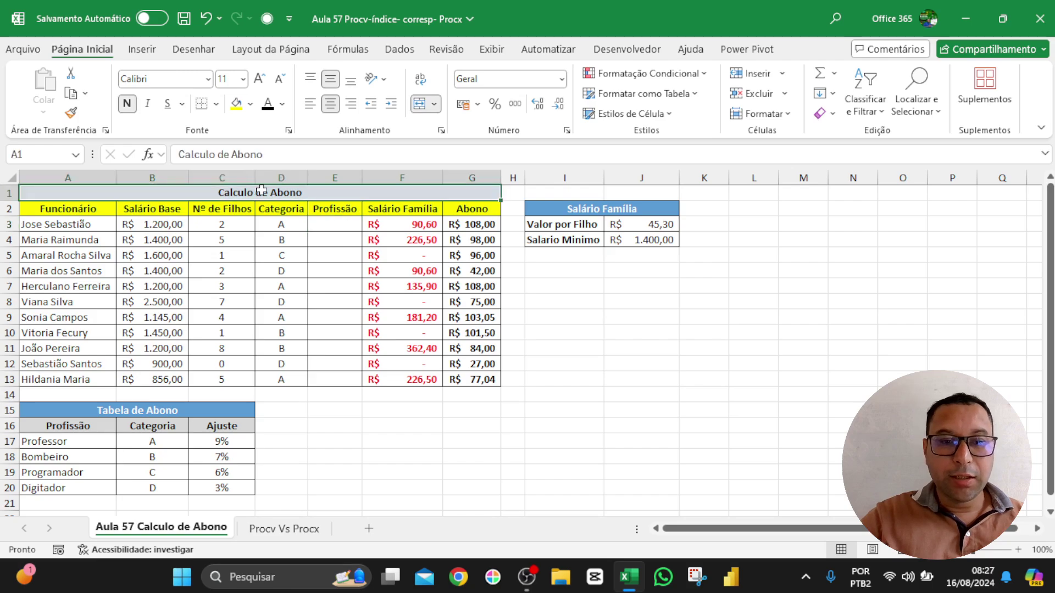
left_click(184, 19)
left_click(275, 529)
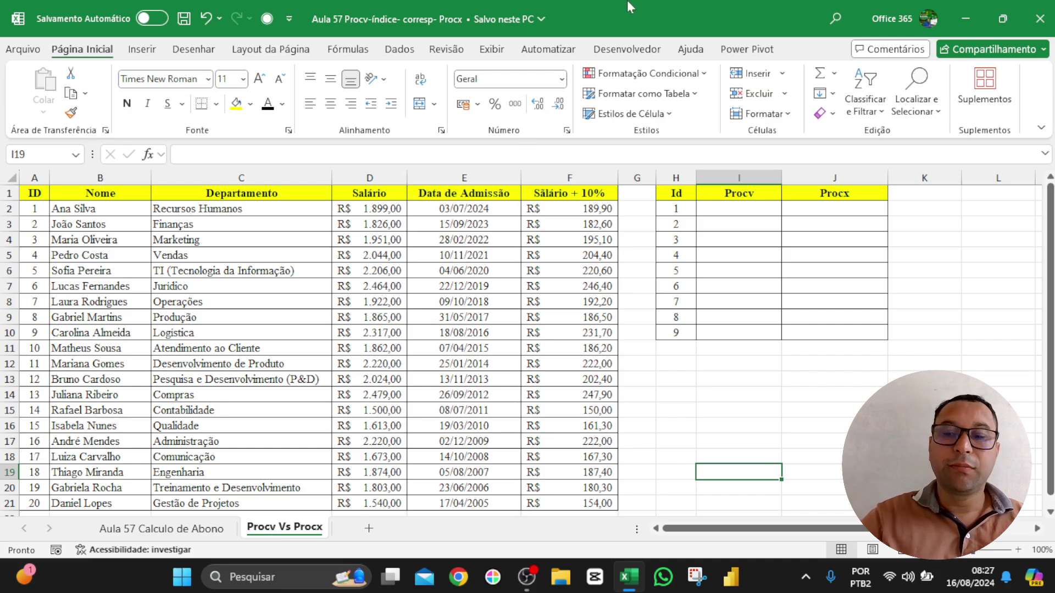
left_click(171, 528)
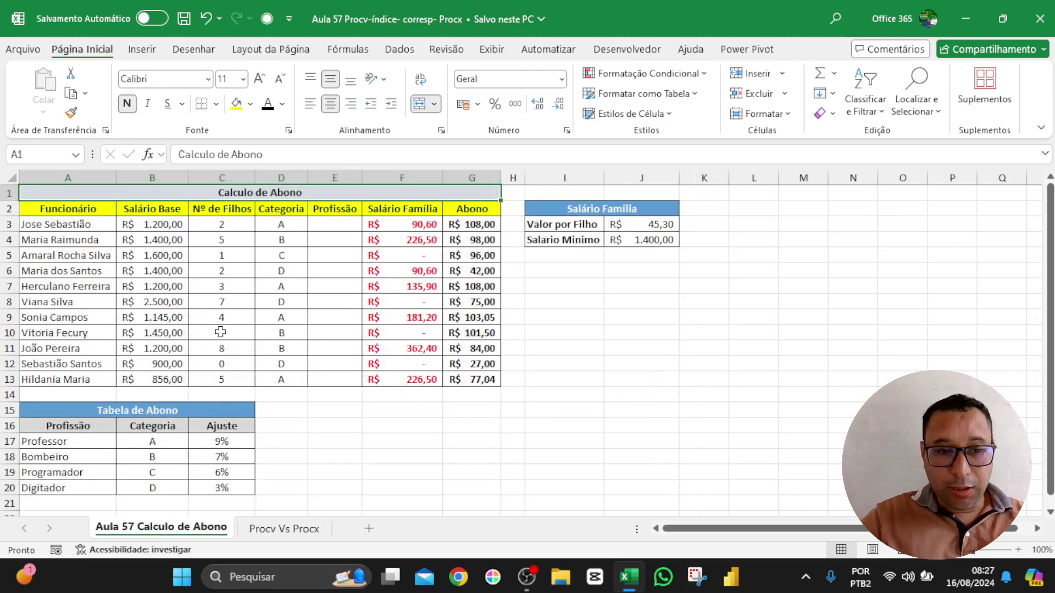
Step: Examine the Funcionário, Salário Base, Categoria and Profissão columns against the professions and categories in the Tabela de Abono
left_click_drag(68, 209, 55, 380)
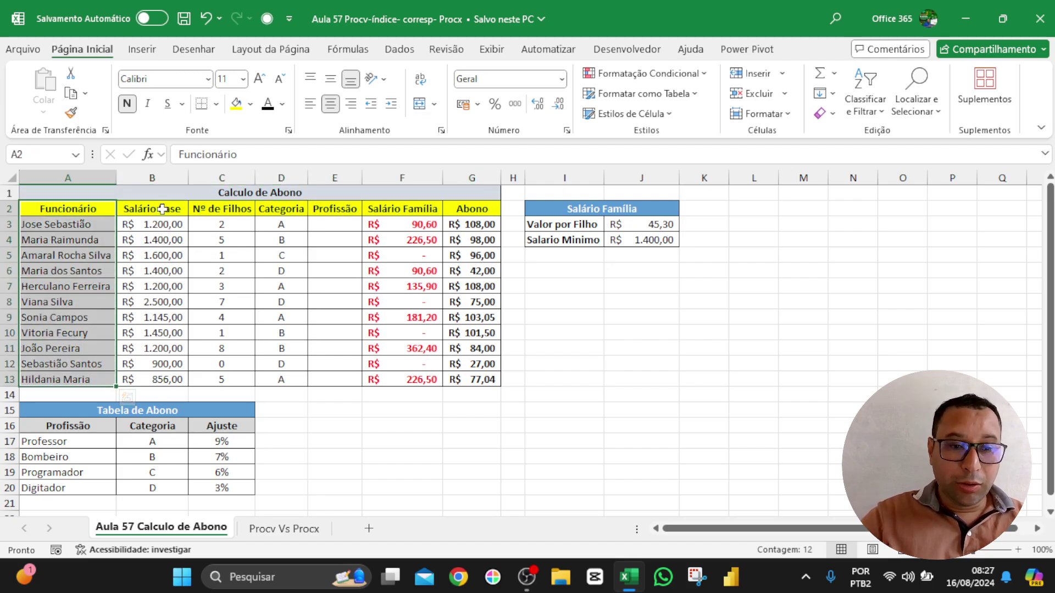
left_click_drag(162, 209, 157, 377)
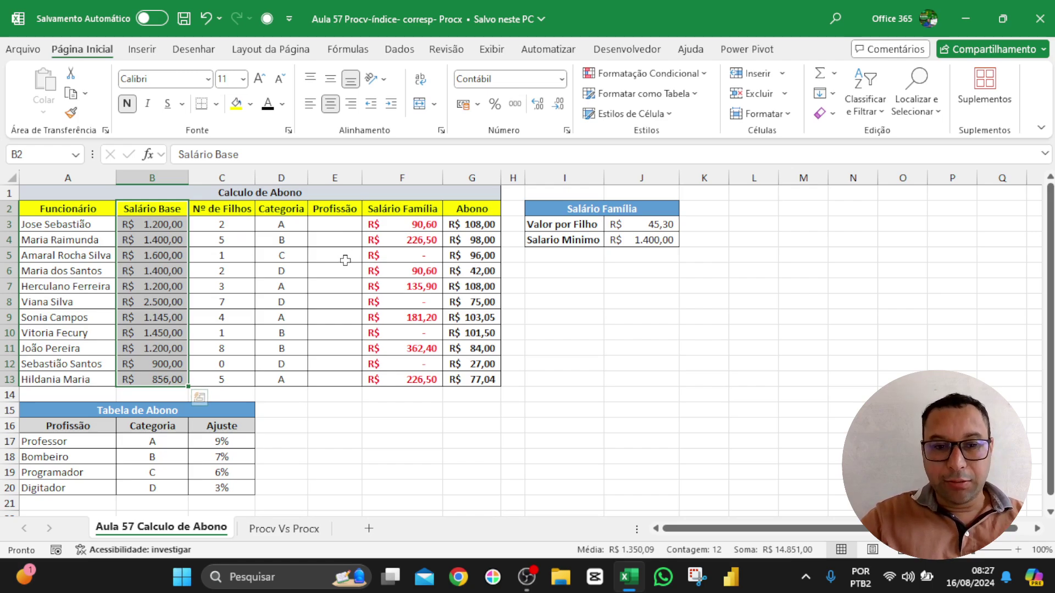
left_click(340, 226)
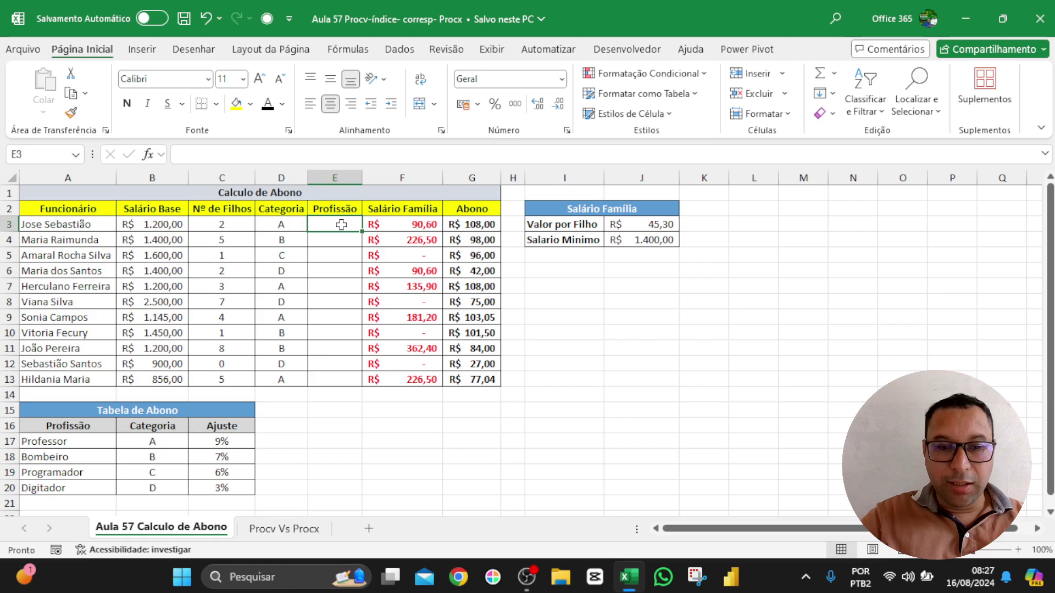
left_click(269, 224)
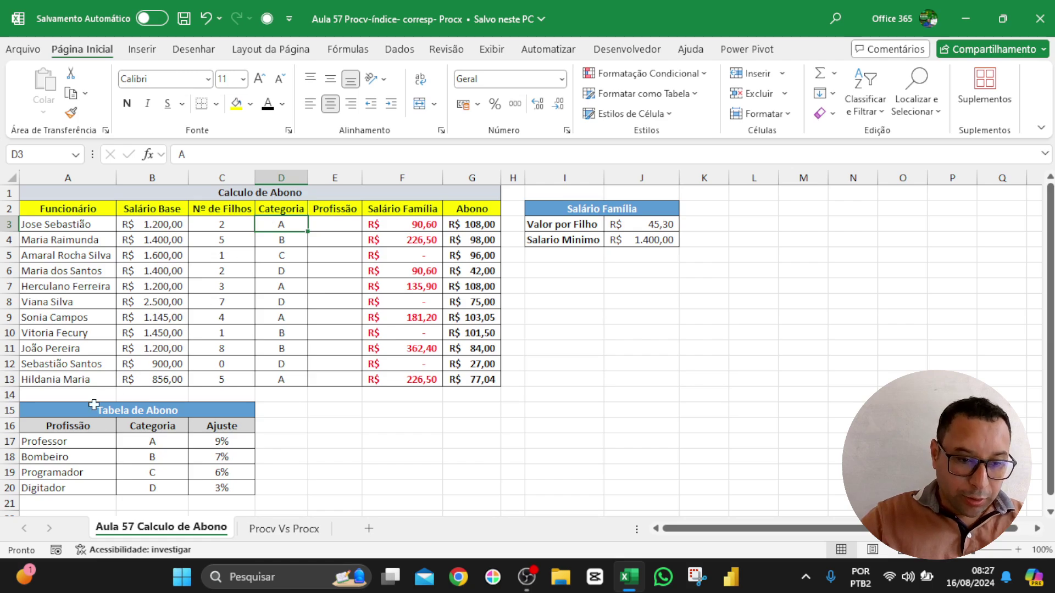
left_click_drag(74, 440, 127, 440)
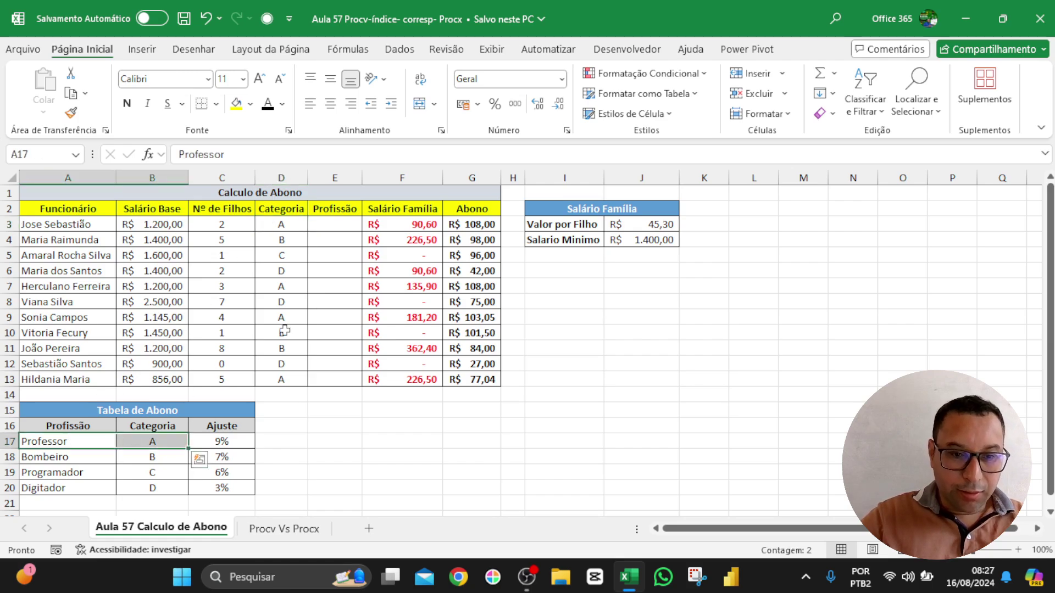
left_click(339, 224)
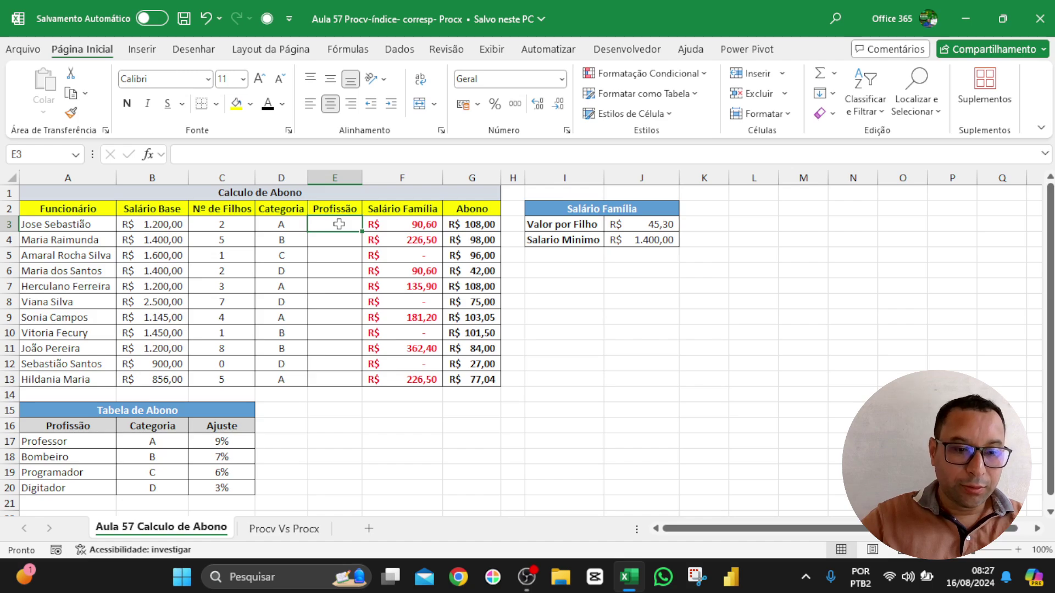
left_click(280, 241)
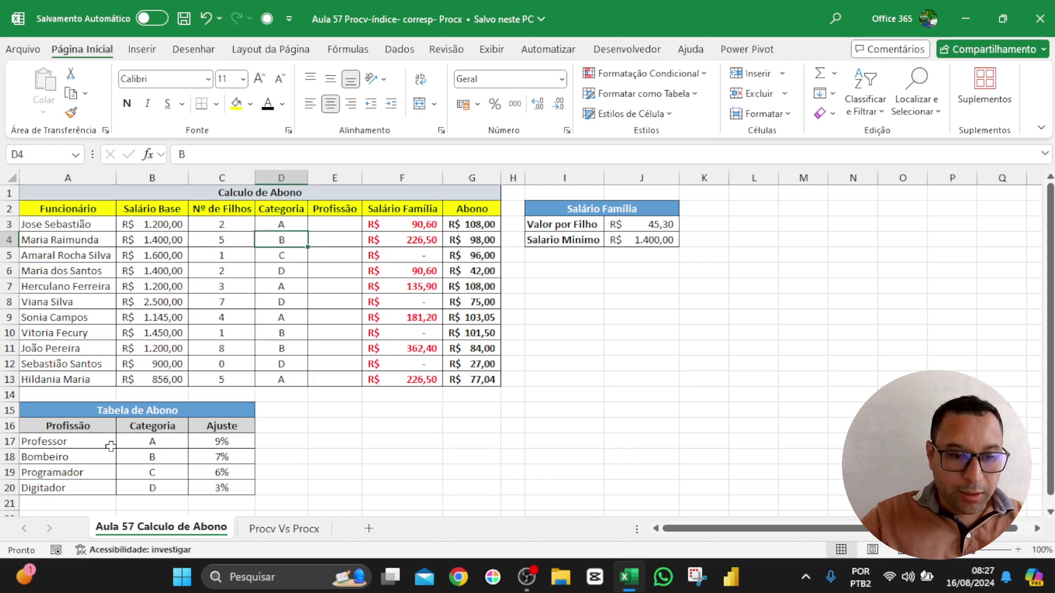
left_click(147, 456)
left_click(344, 237)
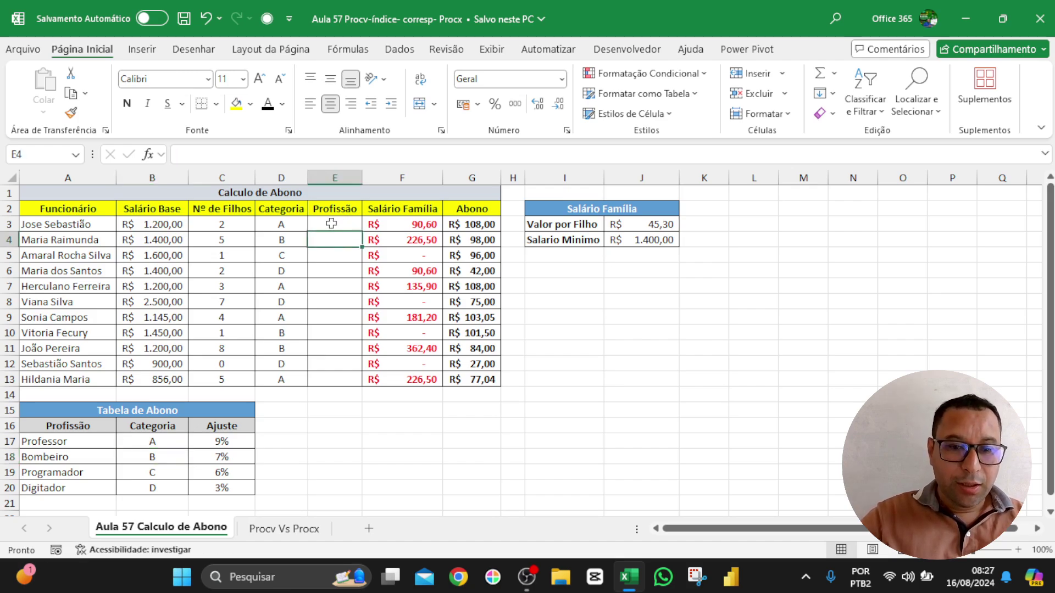
Step: Fill in the Profissão column manually with Professor in E3 and Bombeiro in E4
left_click(344, 222)
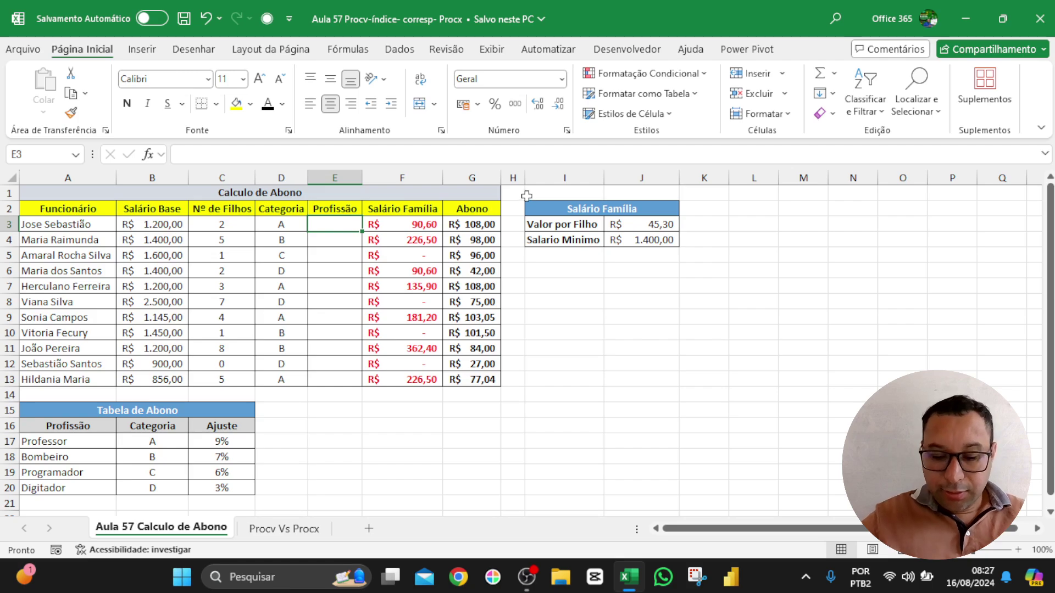
type("P")
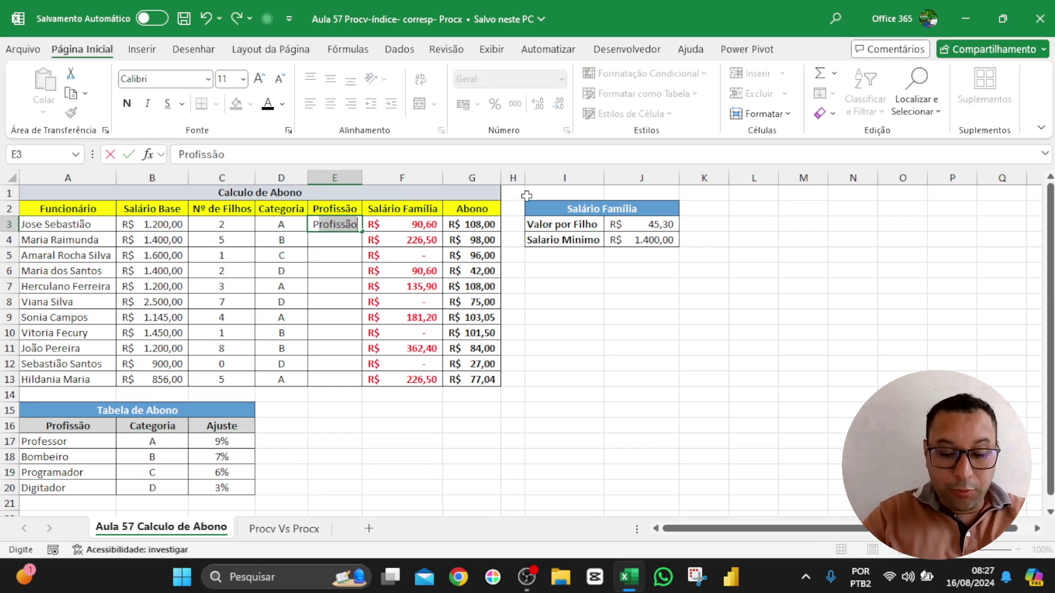
type("rofess")
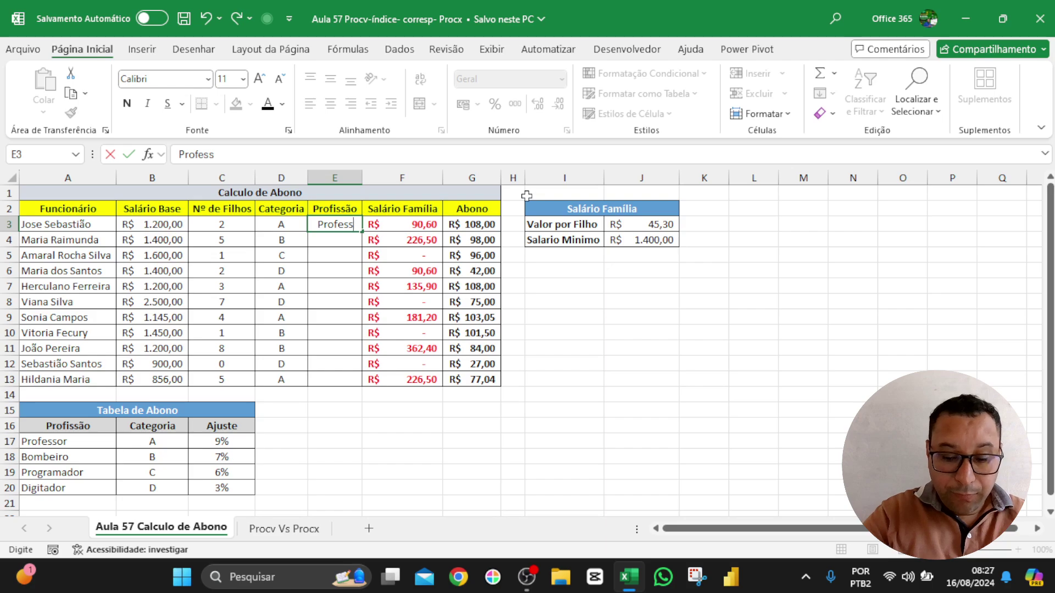
type("or")
key("Return")
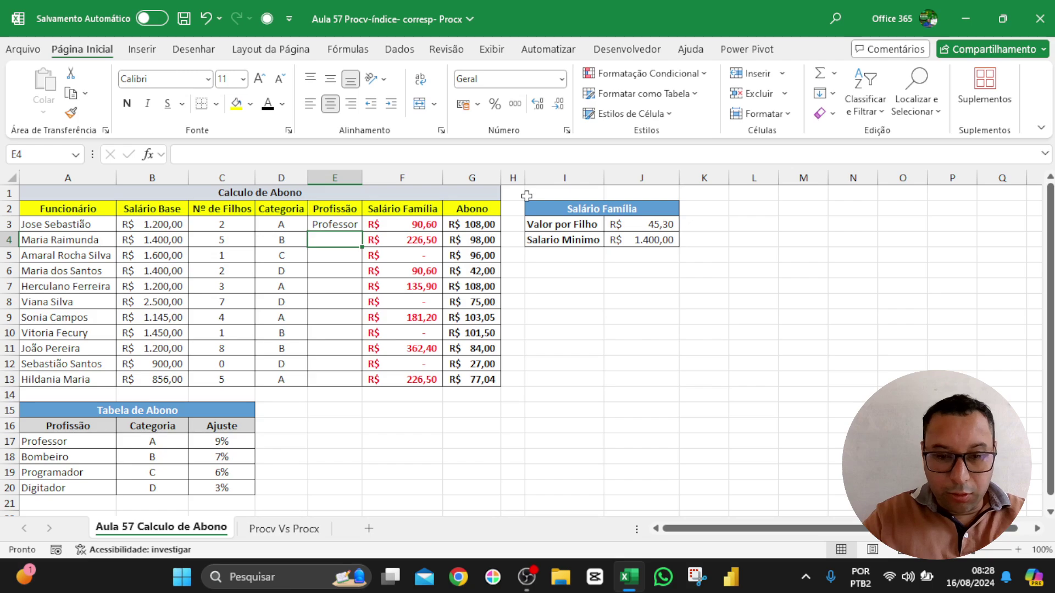
type("Bombe")
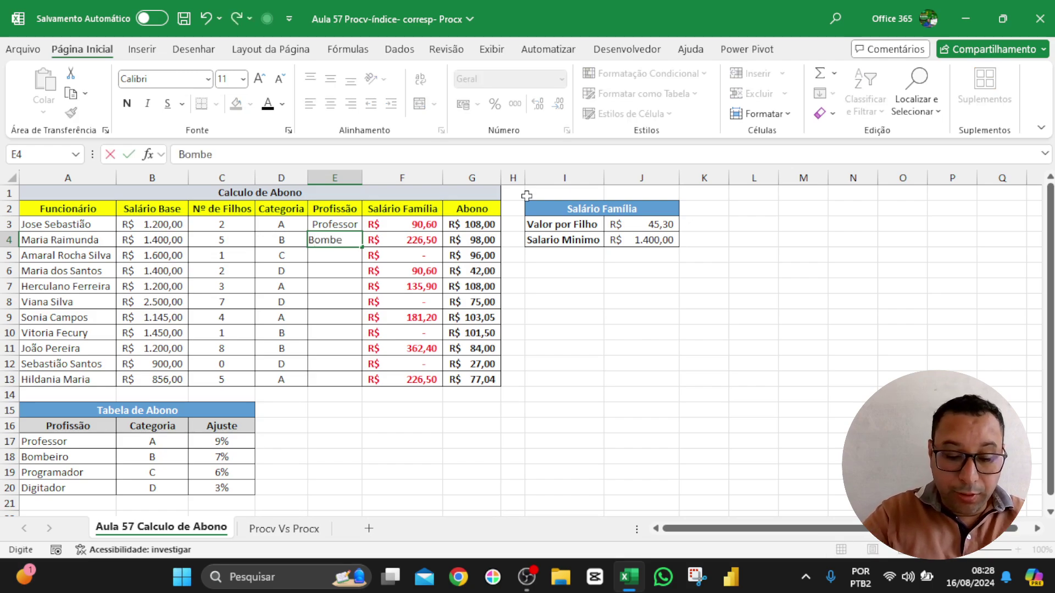
type("iro")
key("Return")
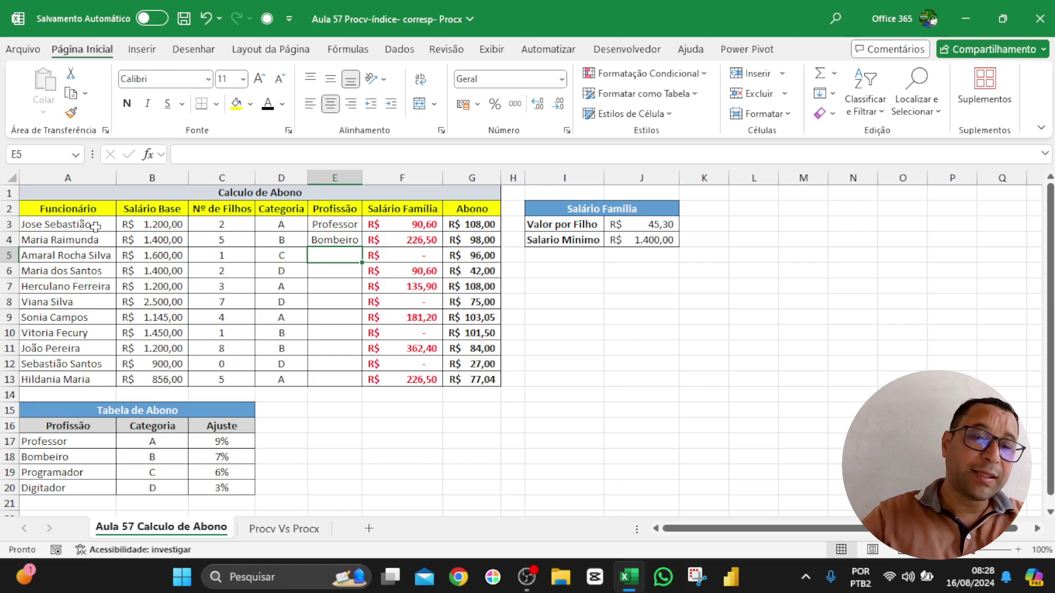
Step: Change the first employee's Categoria in D3 to B
left_click_drag(95, 225, 86, 367)
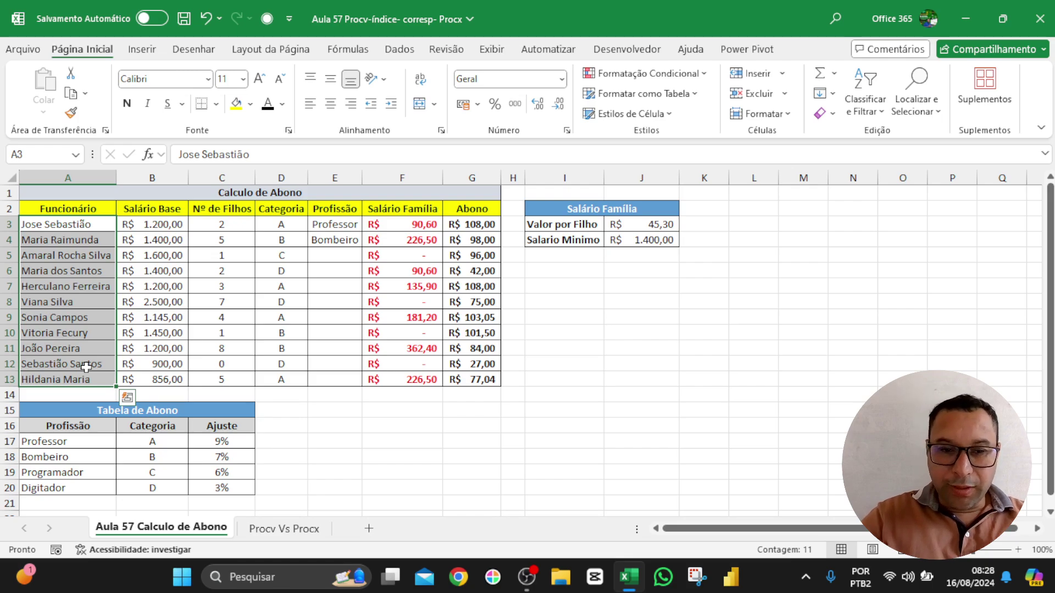
left_click(290, 222)
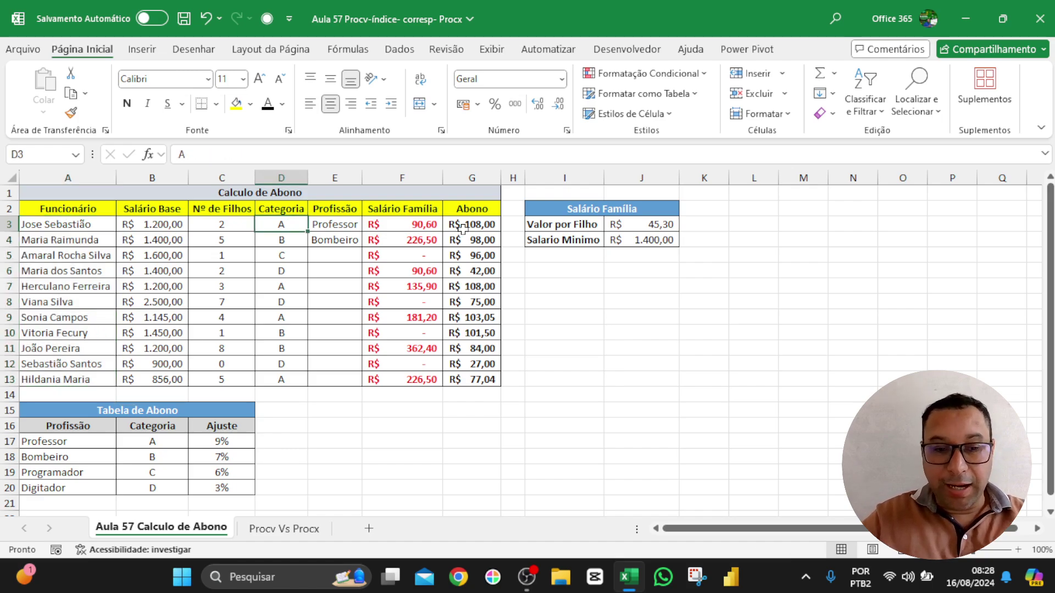
type("B")
key("Return")
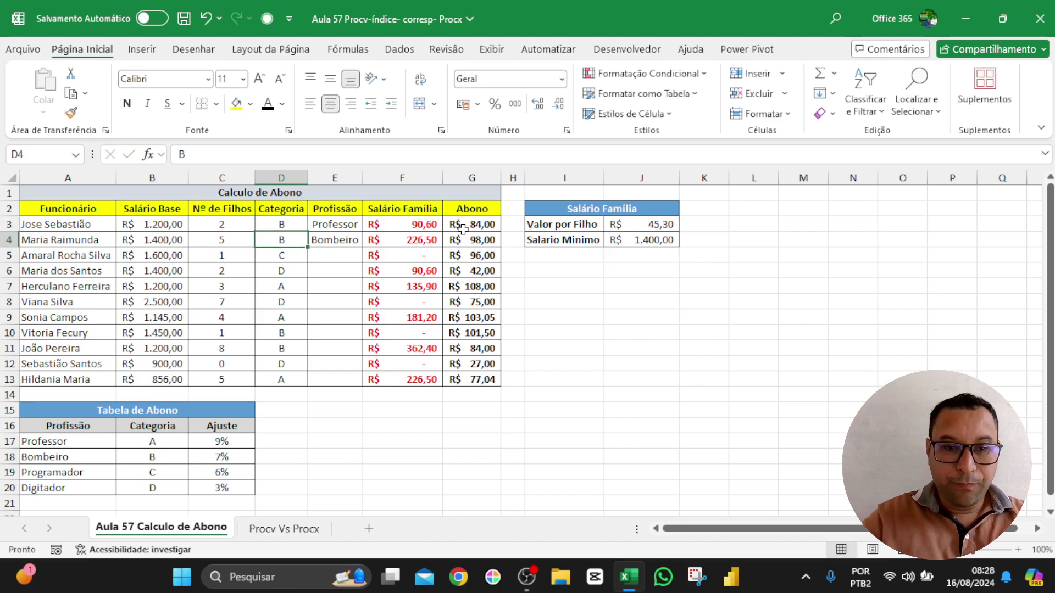
Step: Compare row 3 with category B in the Tabela de Abono and set the Profissão in E3 to Bombeiro
left_click(337, 225)
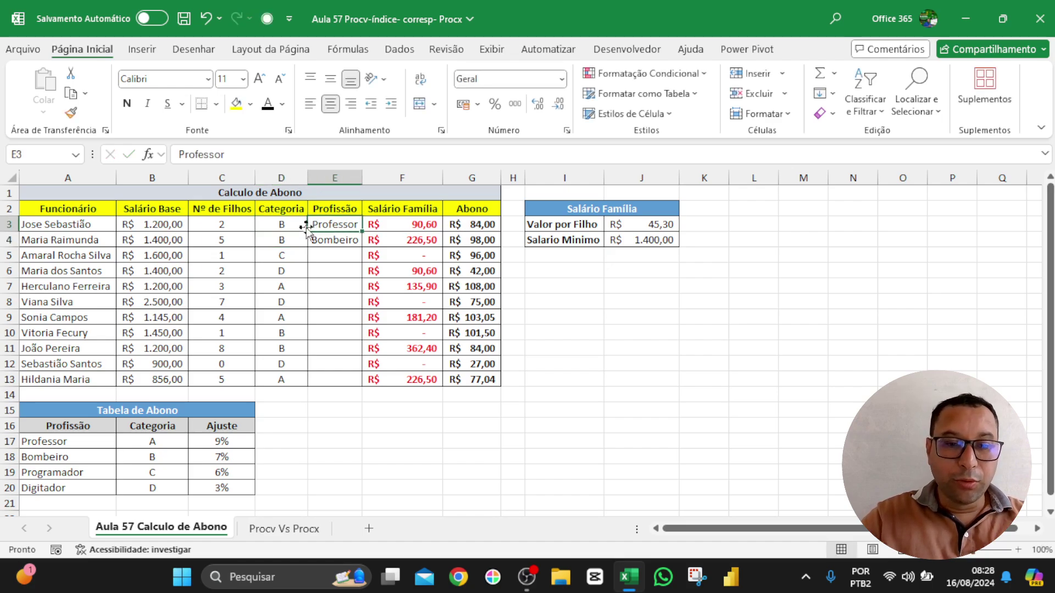
left_click_drag(287, 223, 335, 222)
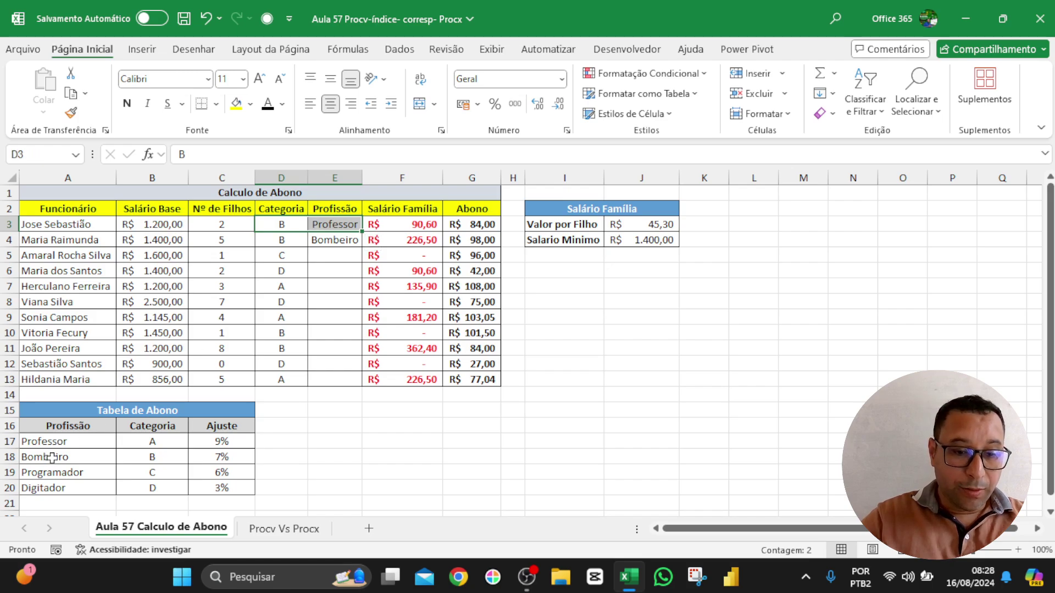
left_click_drag(52, 457, 132, 455)
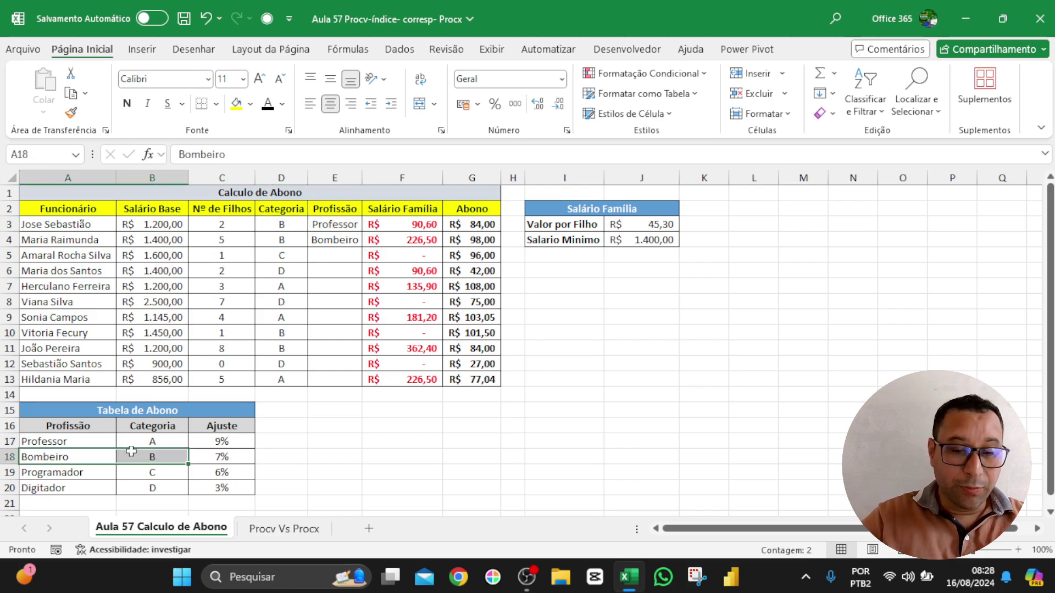
left_click(330, 222)
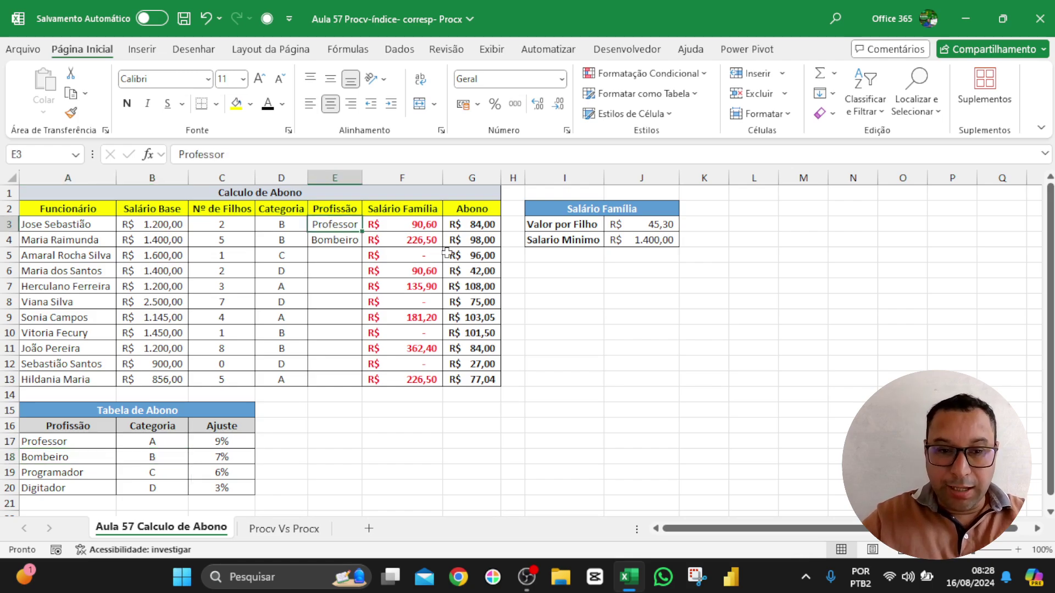
type("Bombeiro")
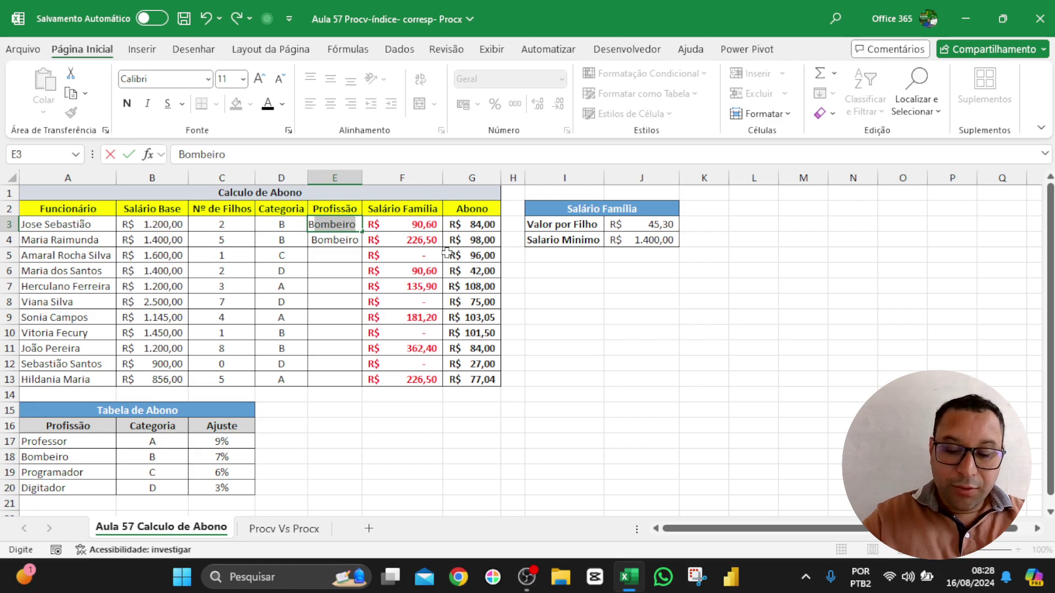
key("Return")
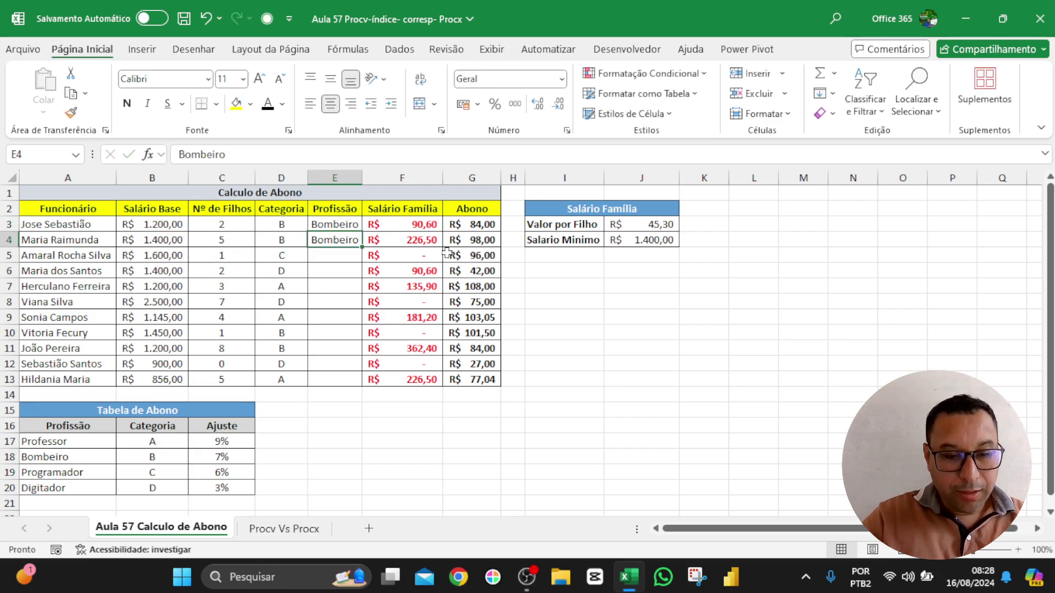
Step: Undo the manual Profissão entries in E3 and E4 and the Categoria change in D3
key("ctrl+z")
key("ctrl+z")
key("ctrl+z")
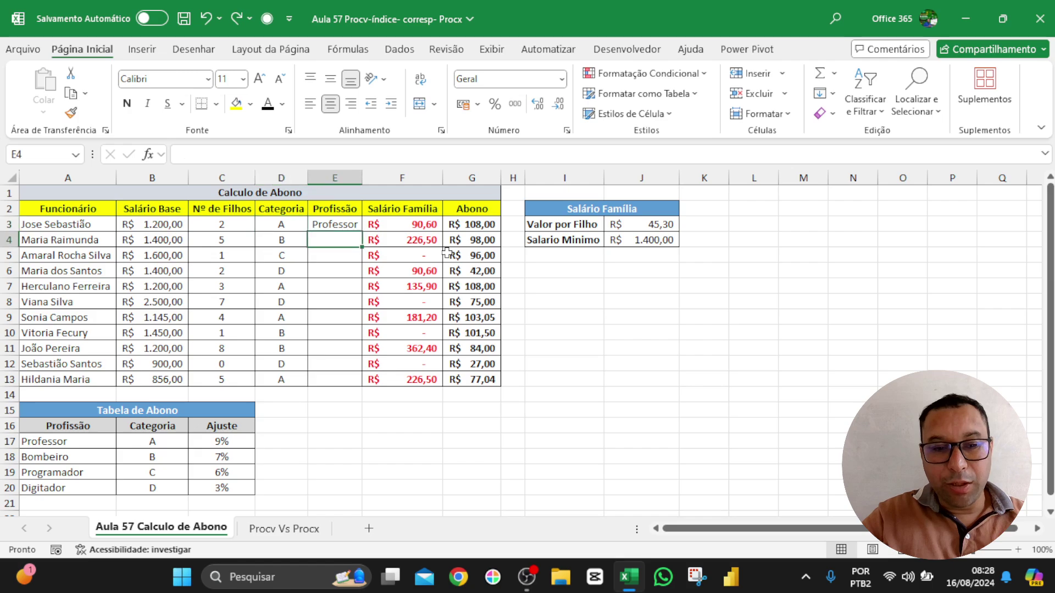
key("ctrl+z")
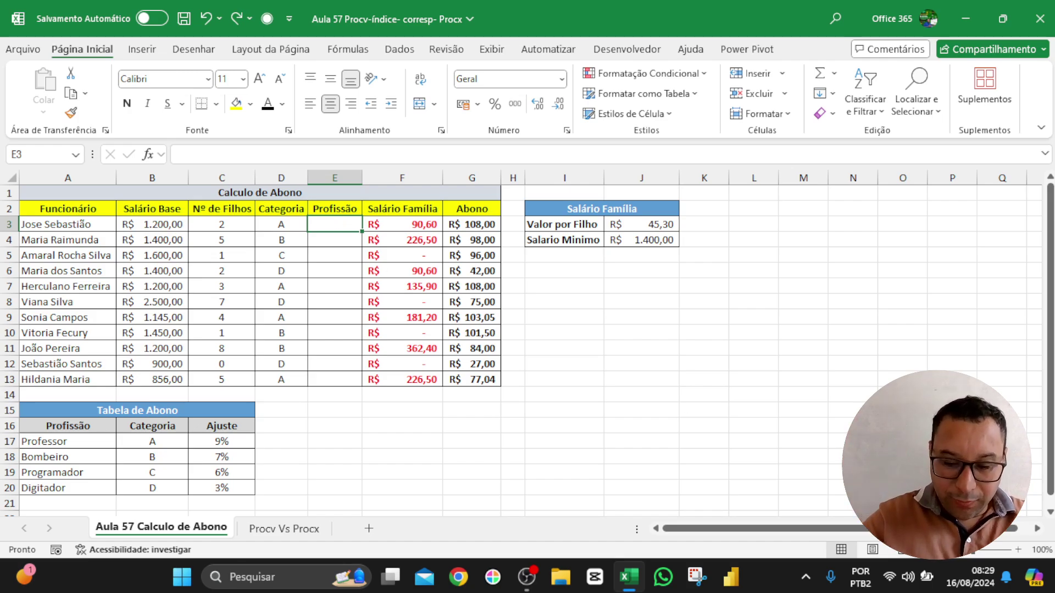
Step: Enter the formula =ÍNDICE(A17:A20;1) in E3 to return the first profession of the Tabela de Abono
type("=")
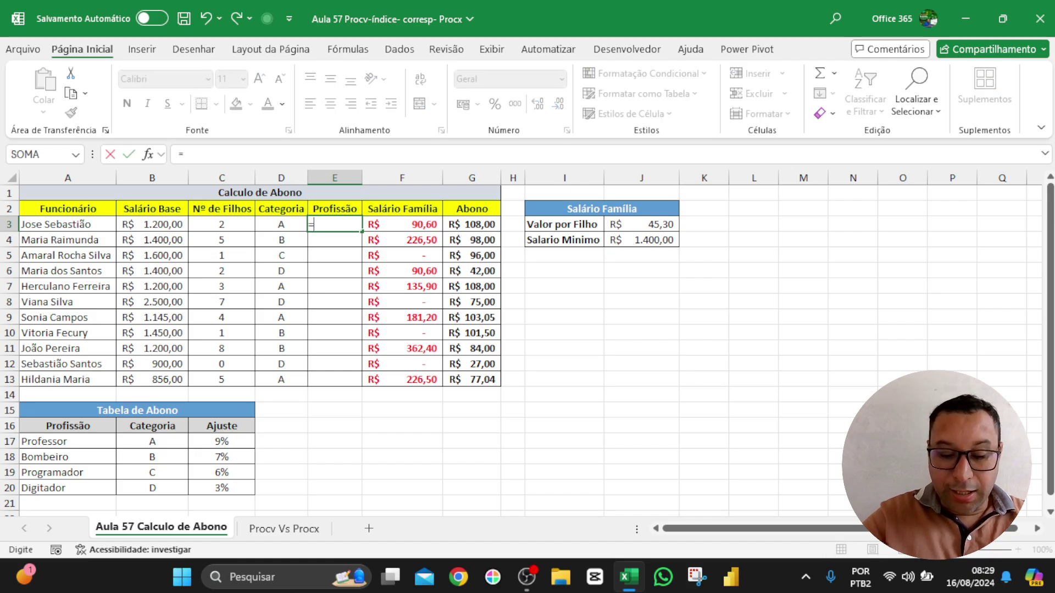
type("í")
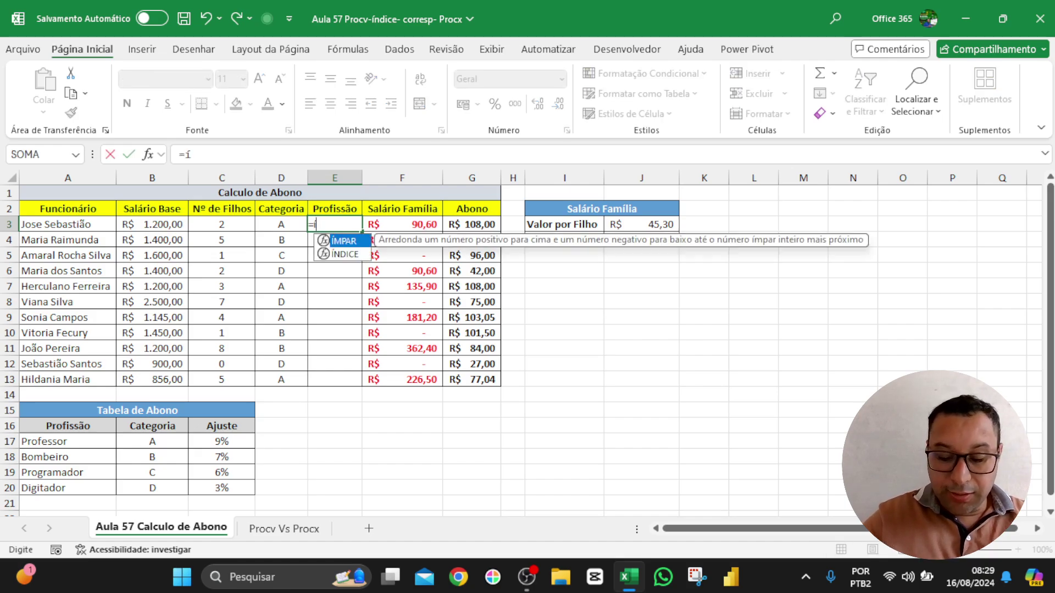
key("Down")
key("Tab")
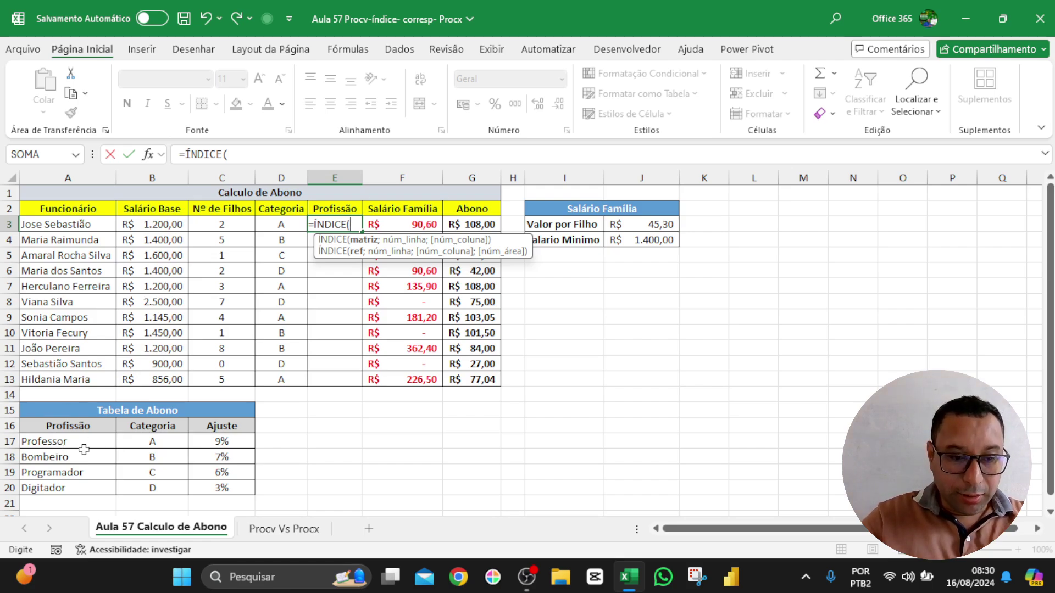
left_click_drag(80, 441, 81, 482)
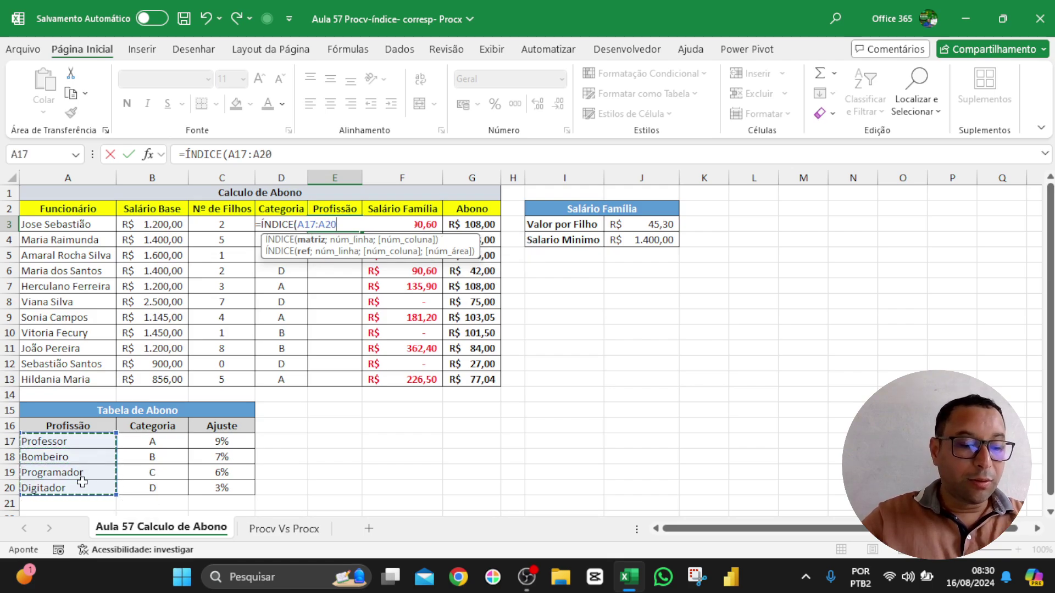
left_click_drag(83, 441, 83, 482)
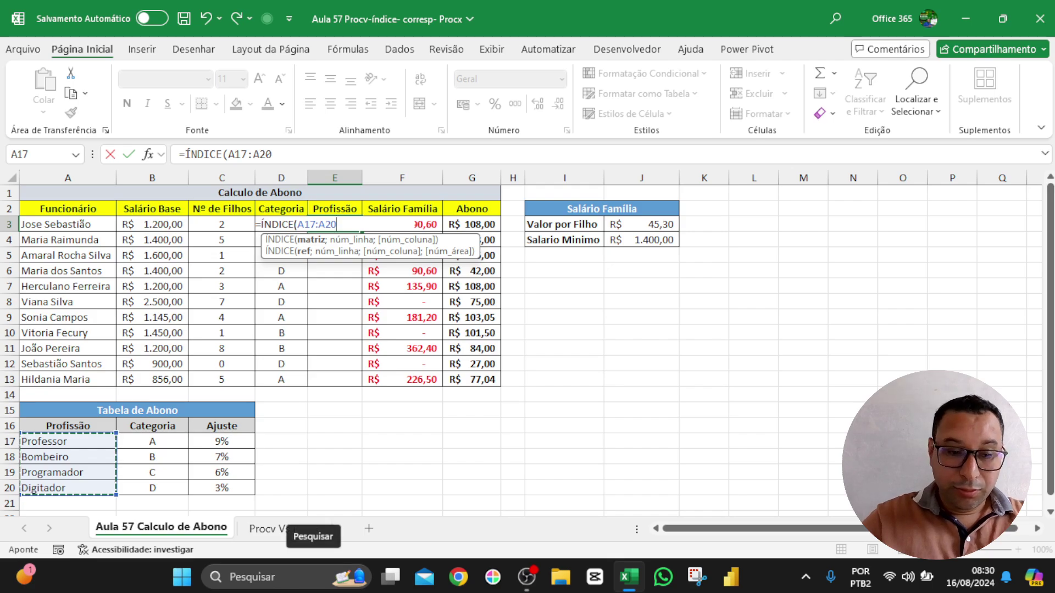
type(";1")
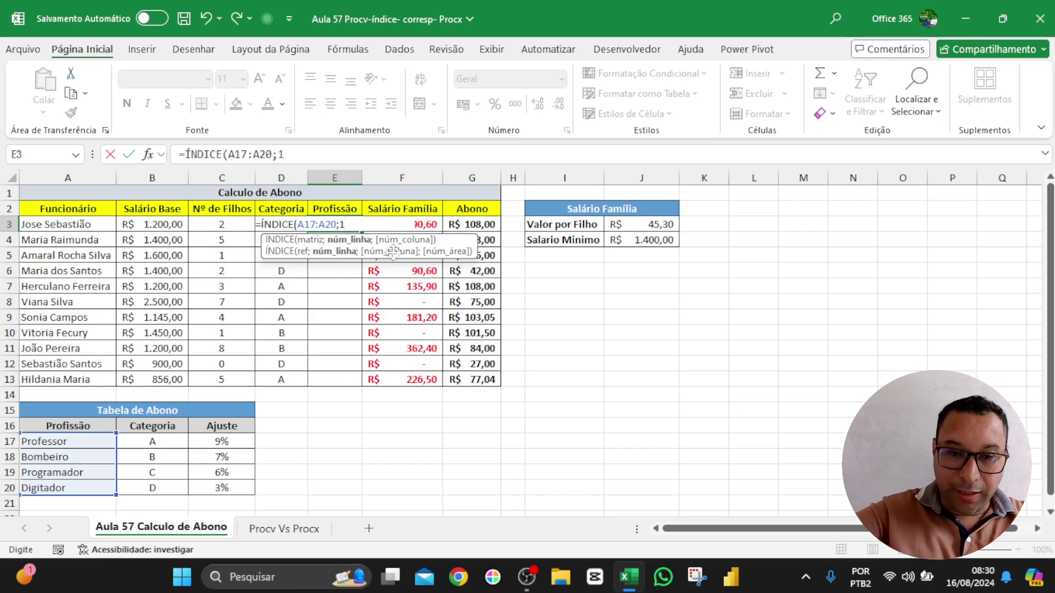
type(")")
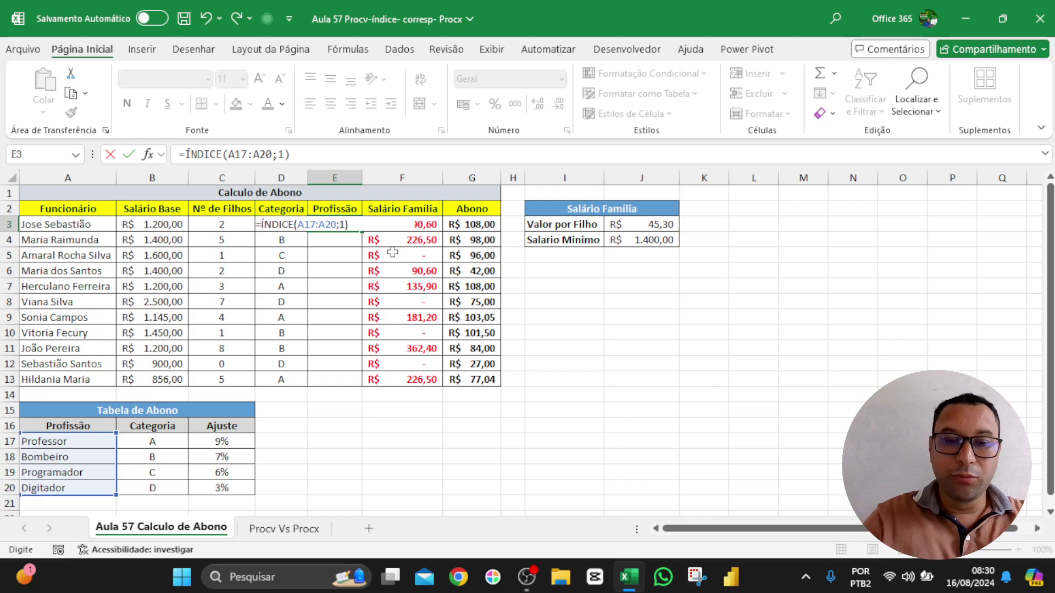
key("Return")
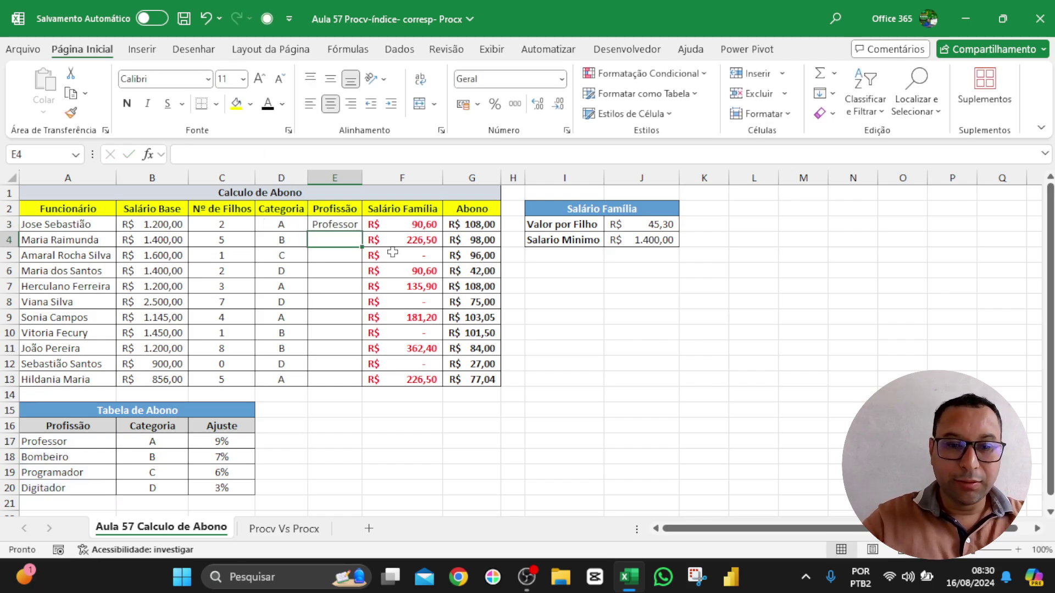
double_click(344, 224)
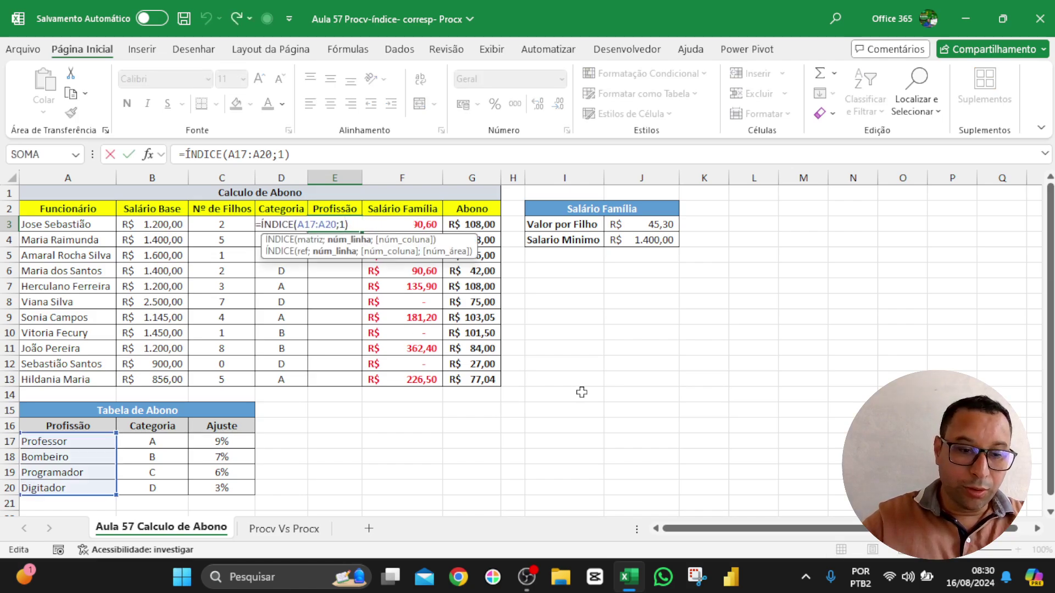
key("Return")
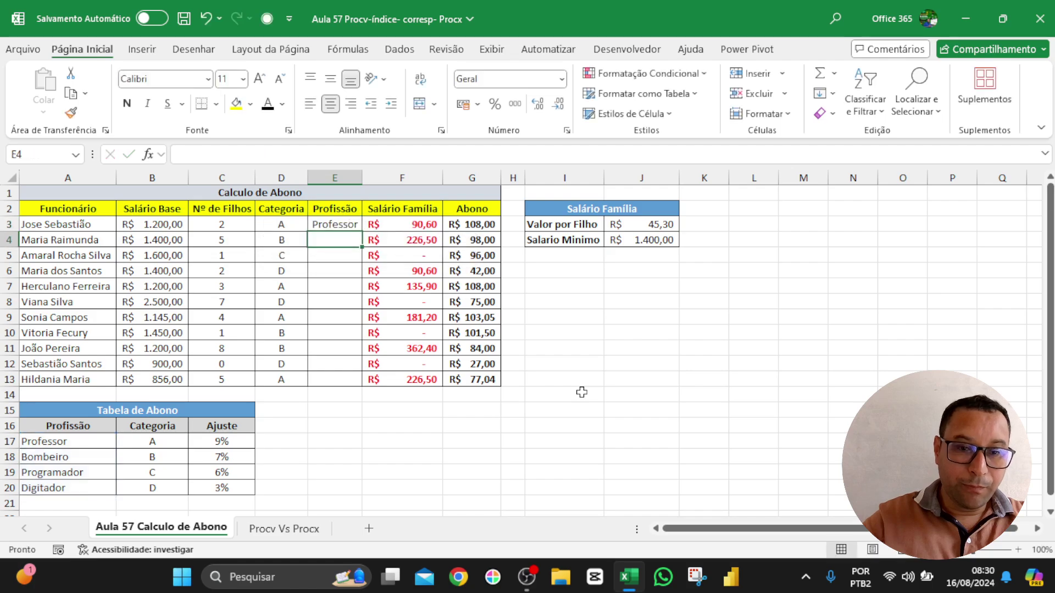
Step: Test the E3 formula by changing the Categoria in D3 to b, and undo that change
left_click(277, 227)
left_click(166, 443)
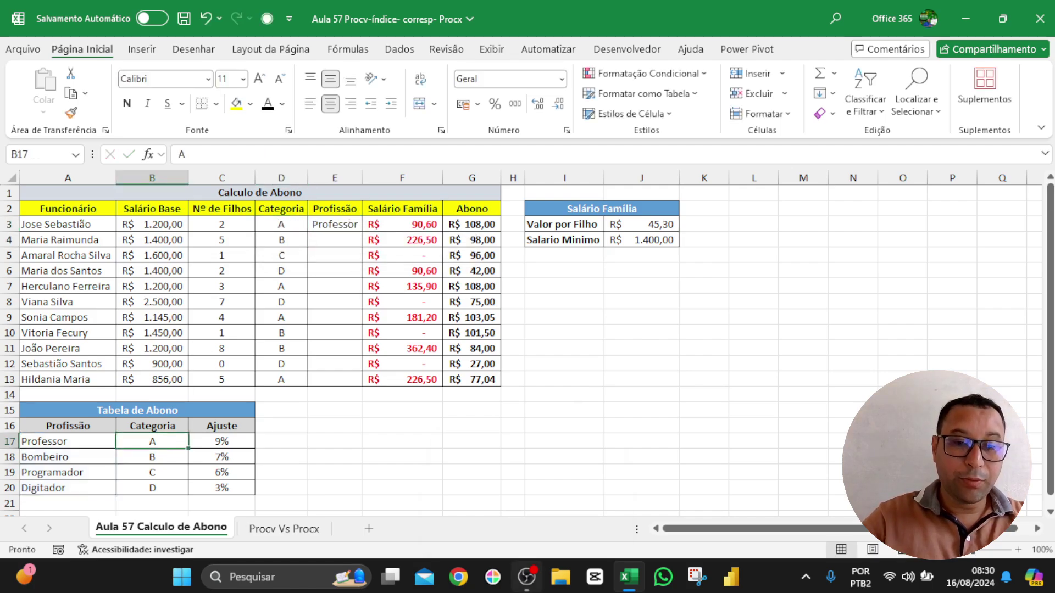
left_click(294, 222)
type("b")
key("Return")
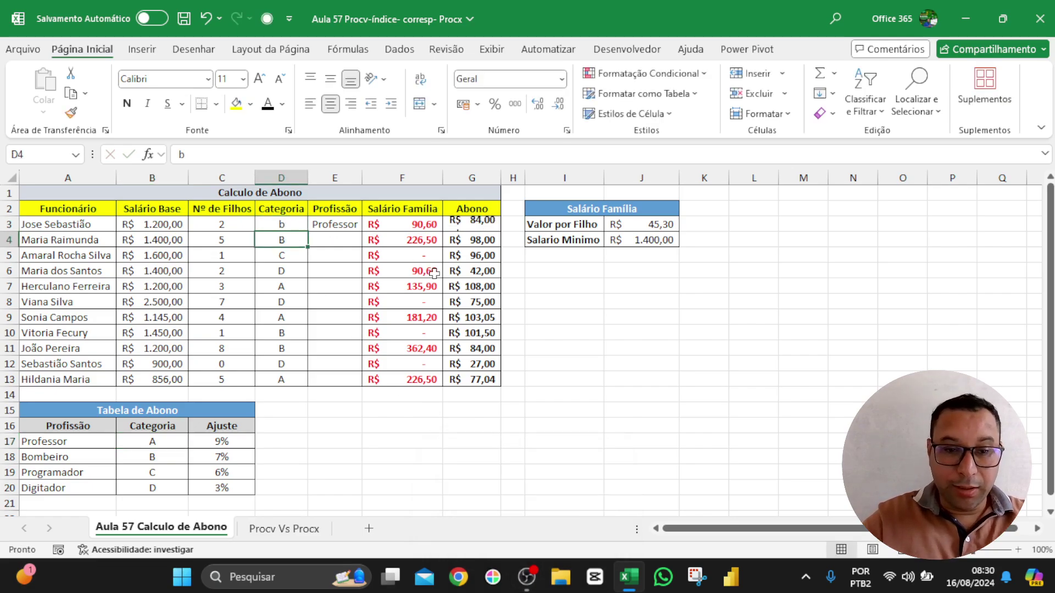
left_click(334, 222)
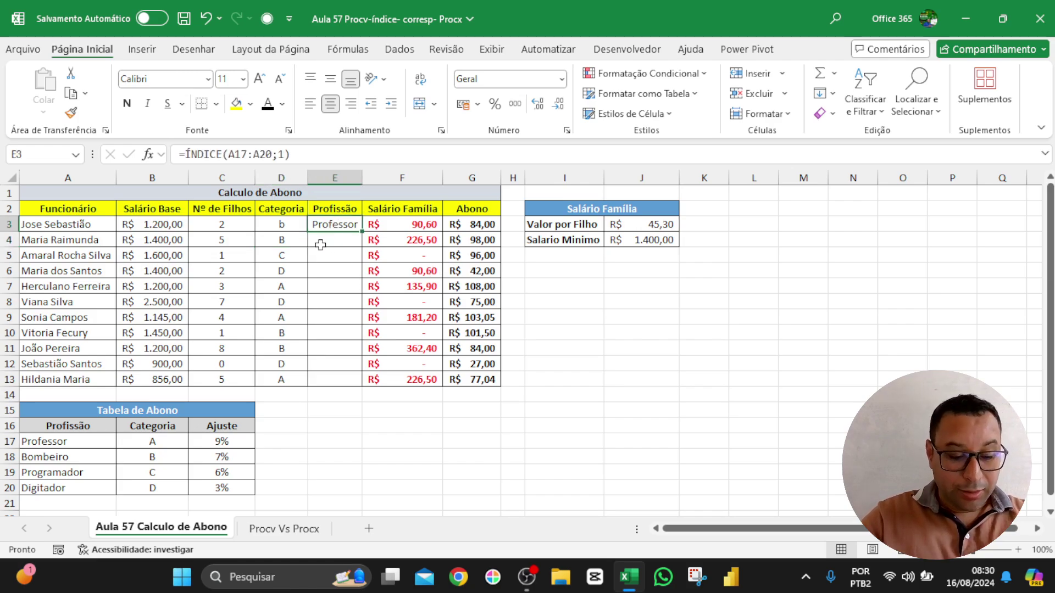
key("ctrl+z")
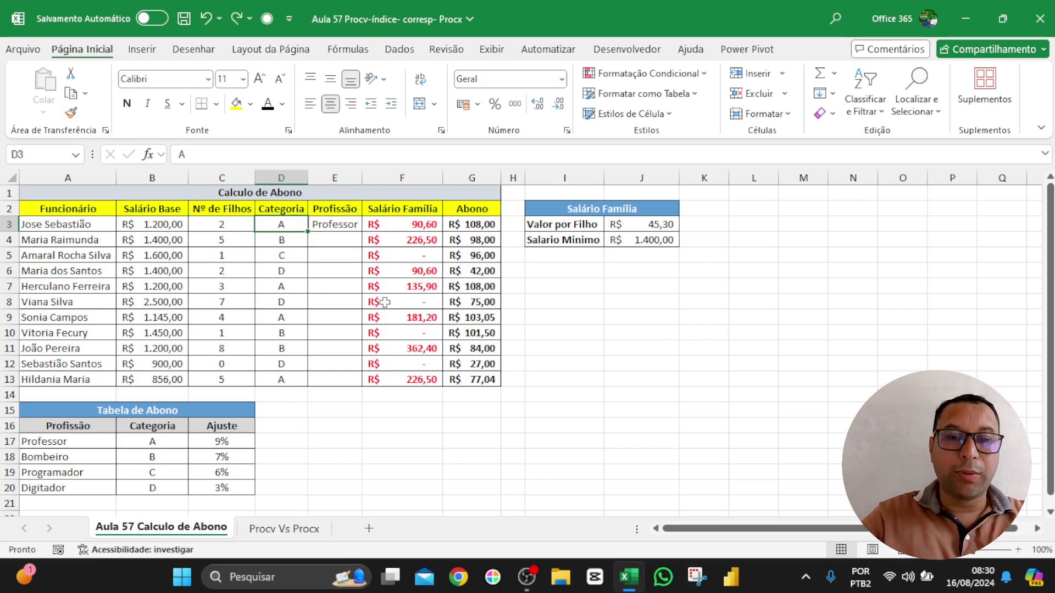
Step: Change the row number in E3's ÍNDICE formula to 2 and check it against the Tabela de Abono
double_click(336, 224)
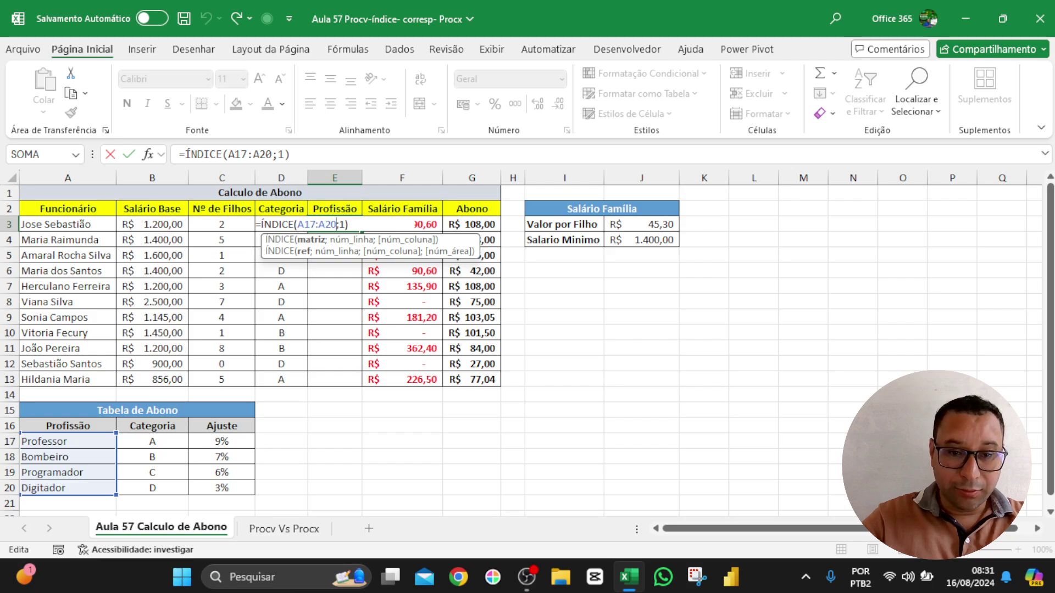
key("Right")
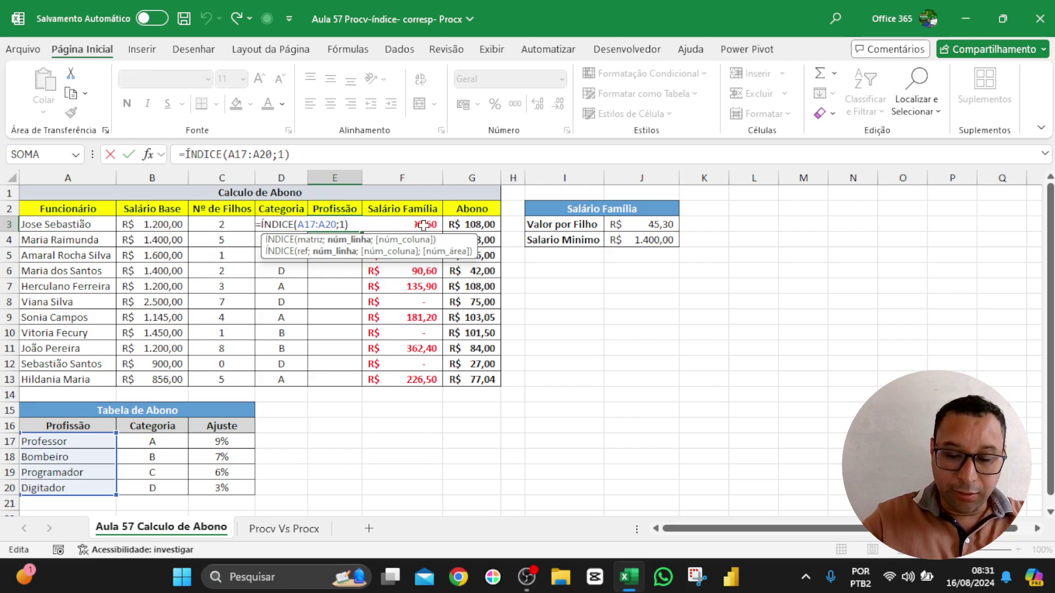
key("Delete")
type("2")
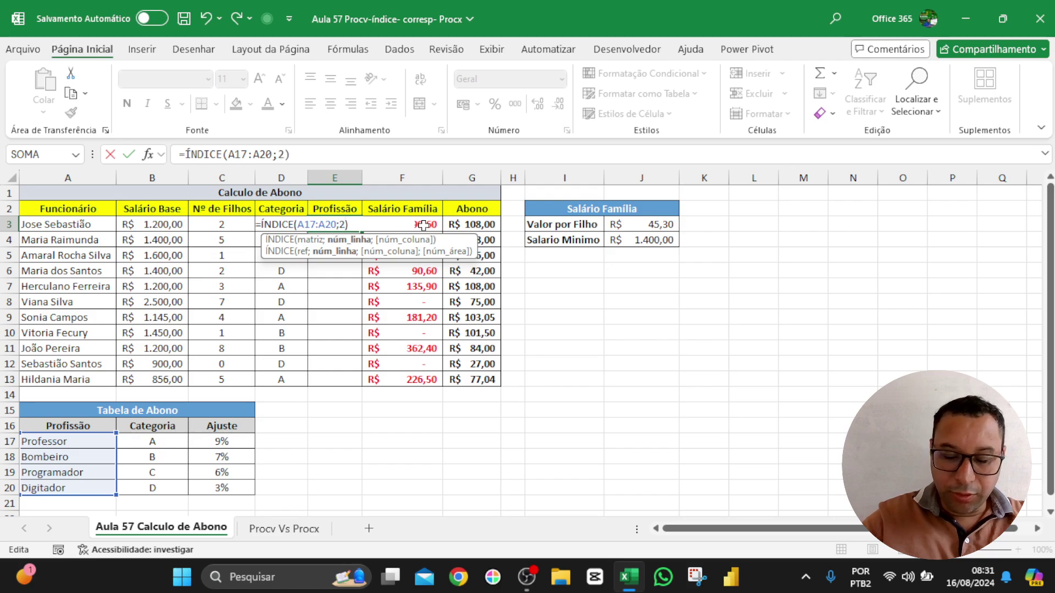
key("Return")
left_click(338, 224)
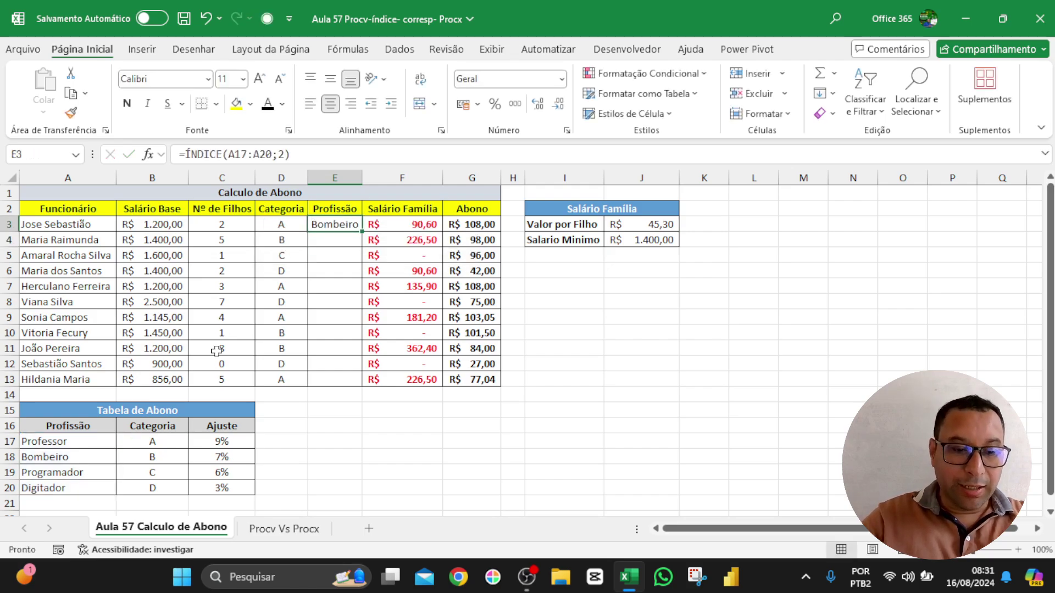
left_click(78, 461)
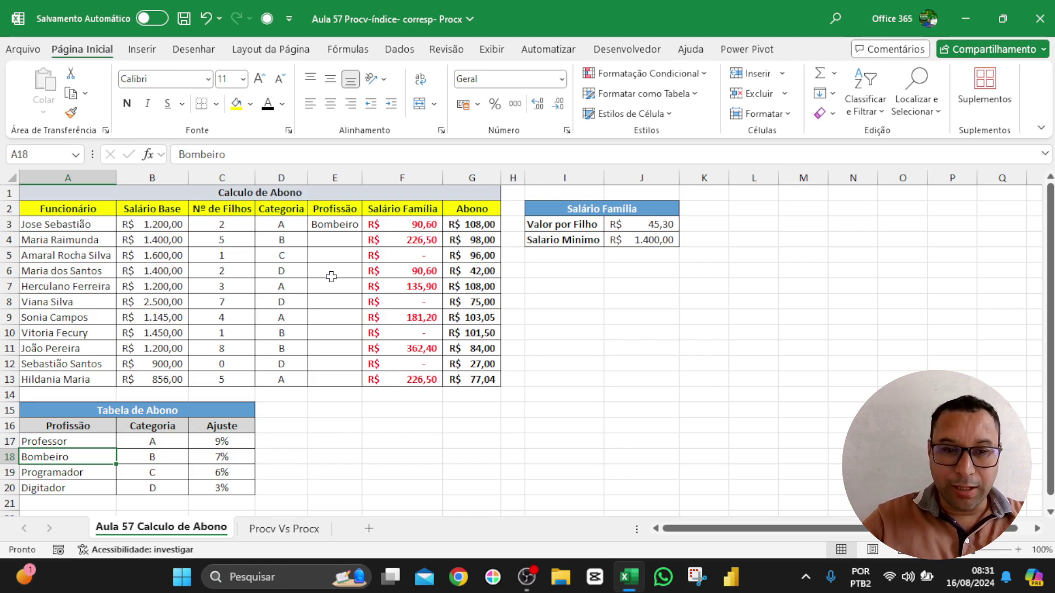
Step: Set the Categoria in D3 to B, check the Profissão formula in E3, and undo the Categoria change
left_click(291, 228)
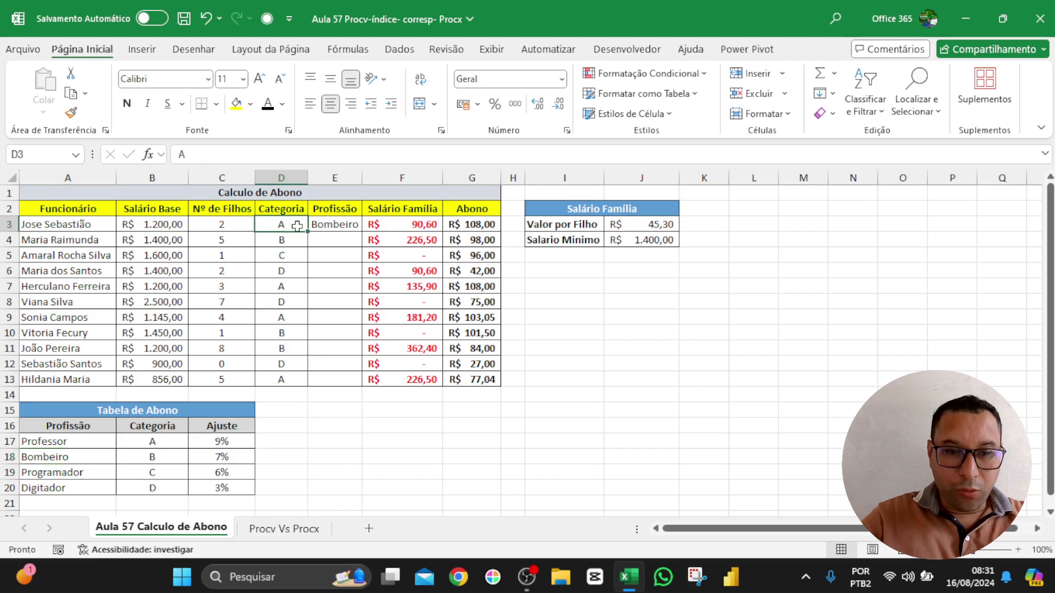
type("B")
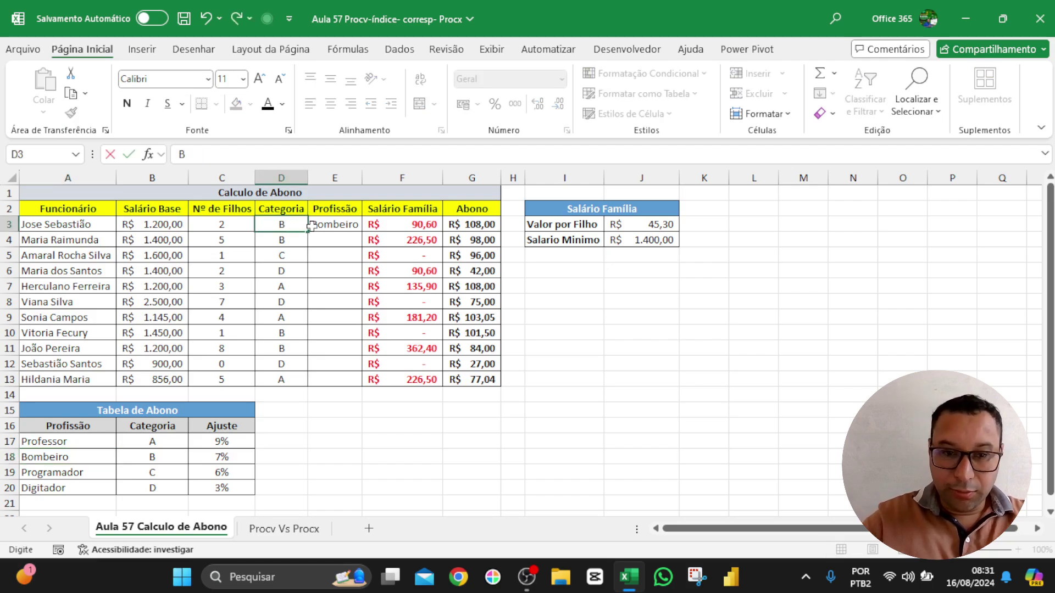
key("Return")
left_click(331, 221)
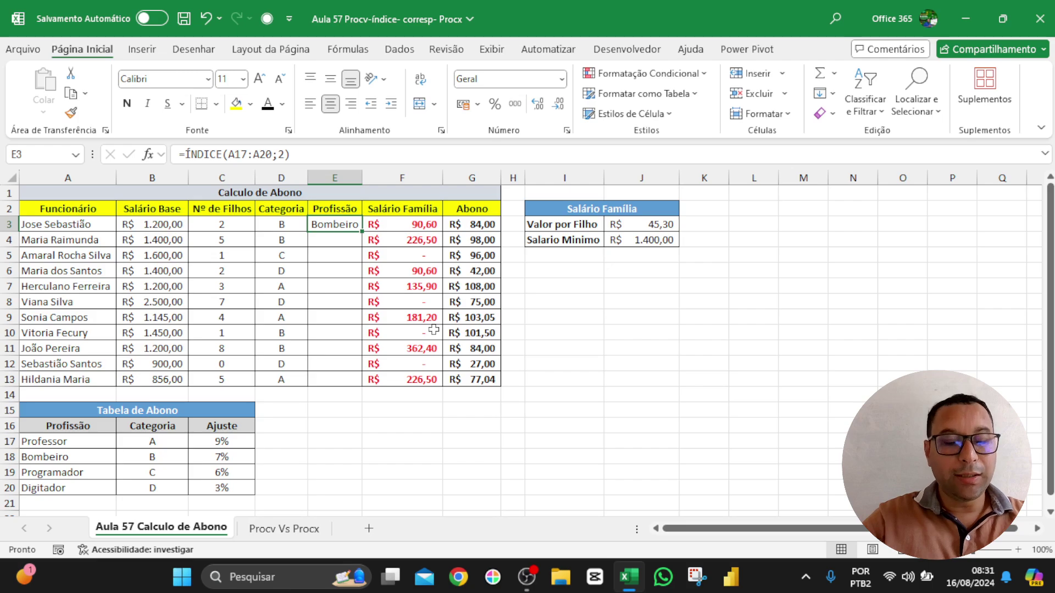
key("ctrl+z")
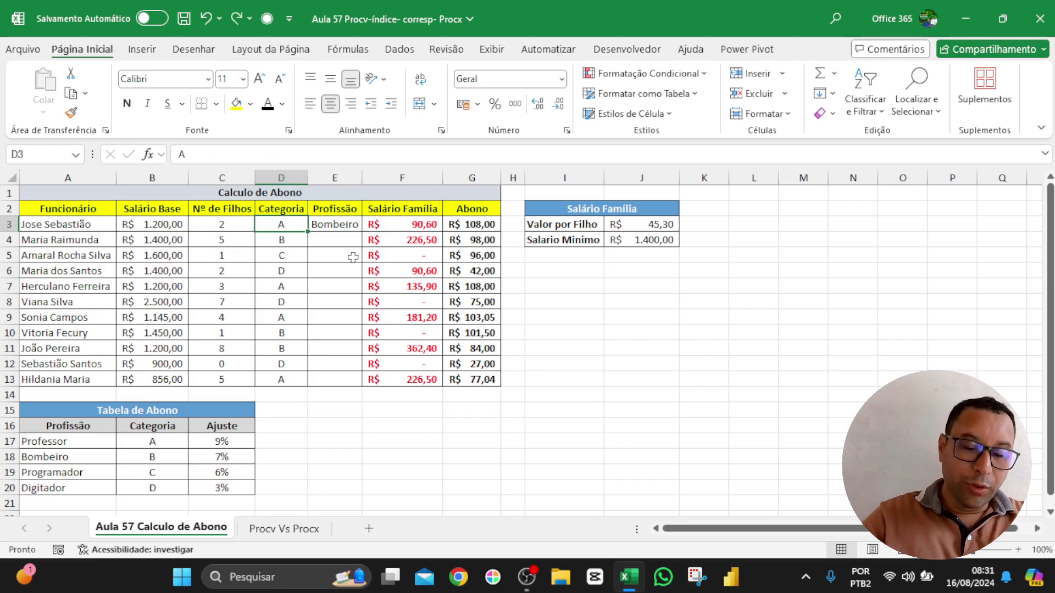
Step: Replace the fixed row number in E3's ÍNDICE formula with a nested CORRESP function
left_click(342, 226)
key("F2")
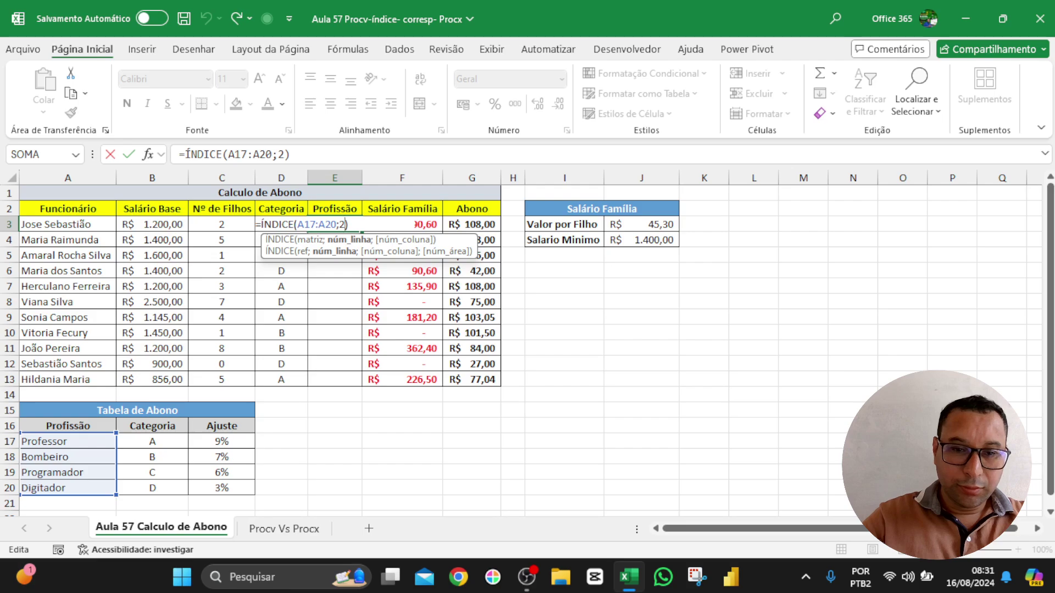
key("Right")
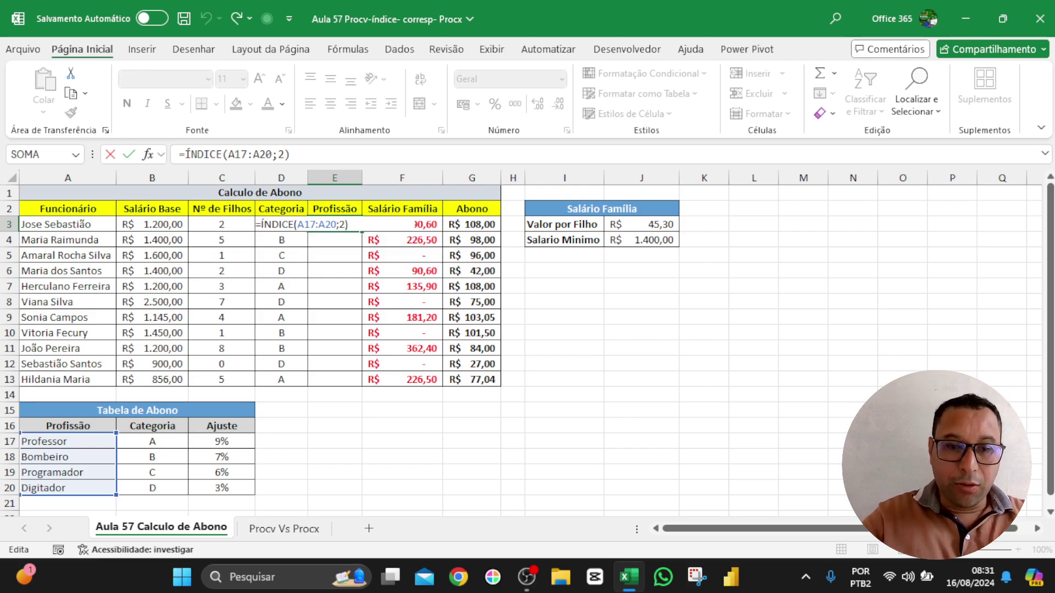
key("BackSpace")
key("BackSpace")
type("c")
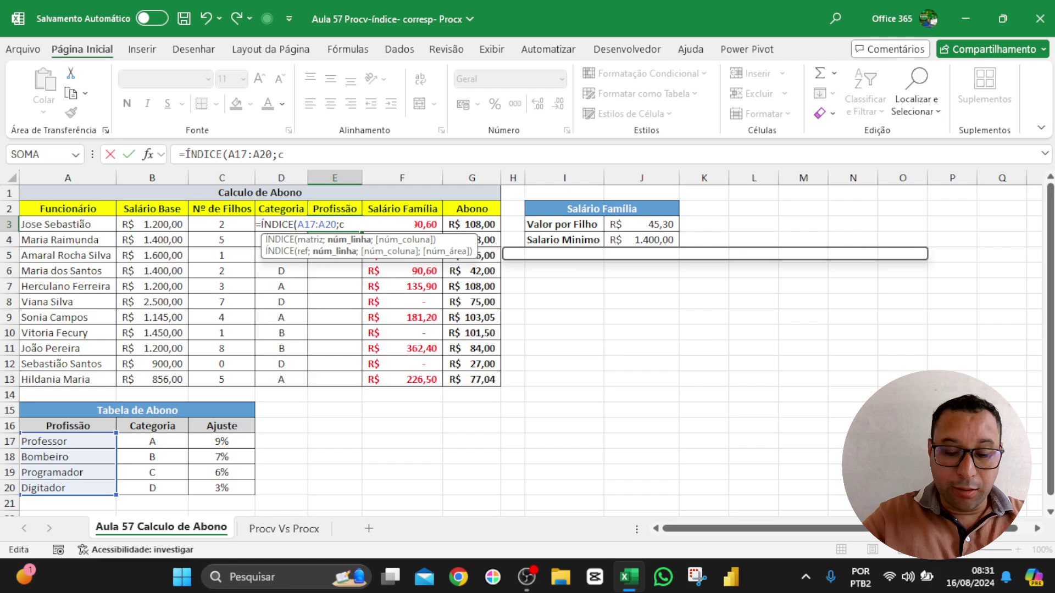
type("orres")
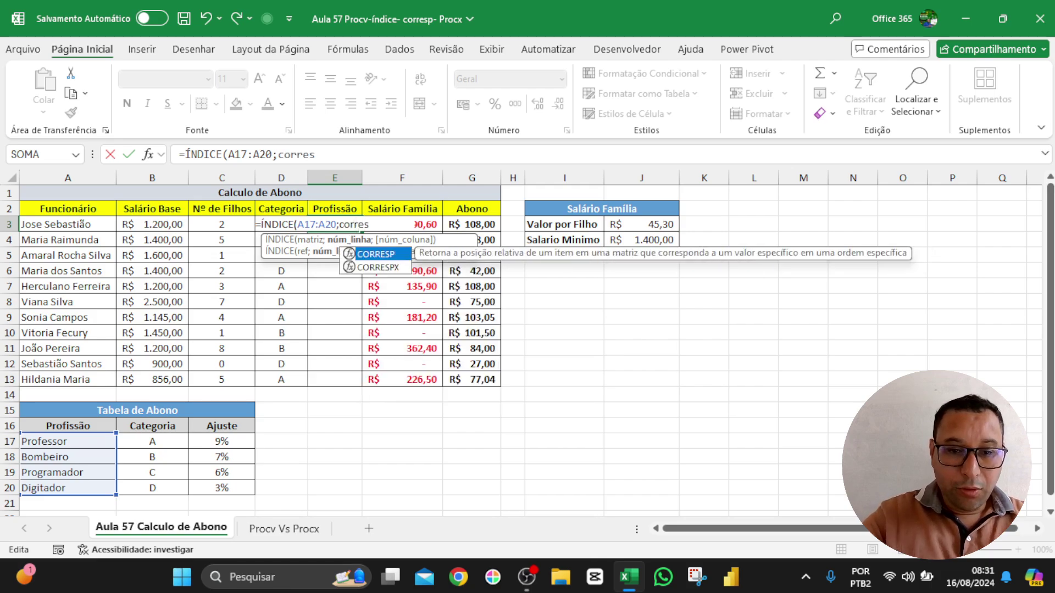
key("Tab")
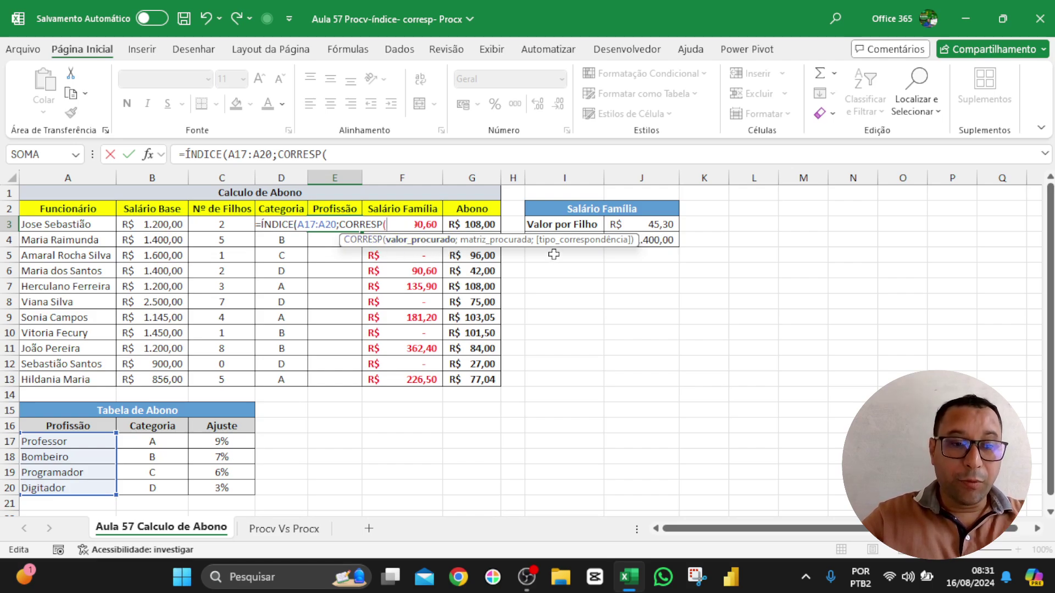
Step: Complete the E3 formula with CORRESP looking up D3 in B17:B20 with match type 0, and confirm it
type("d3")
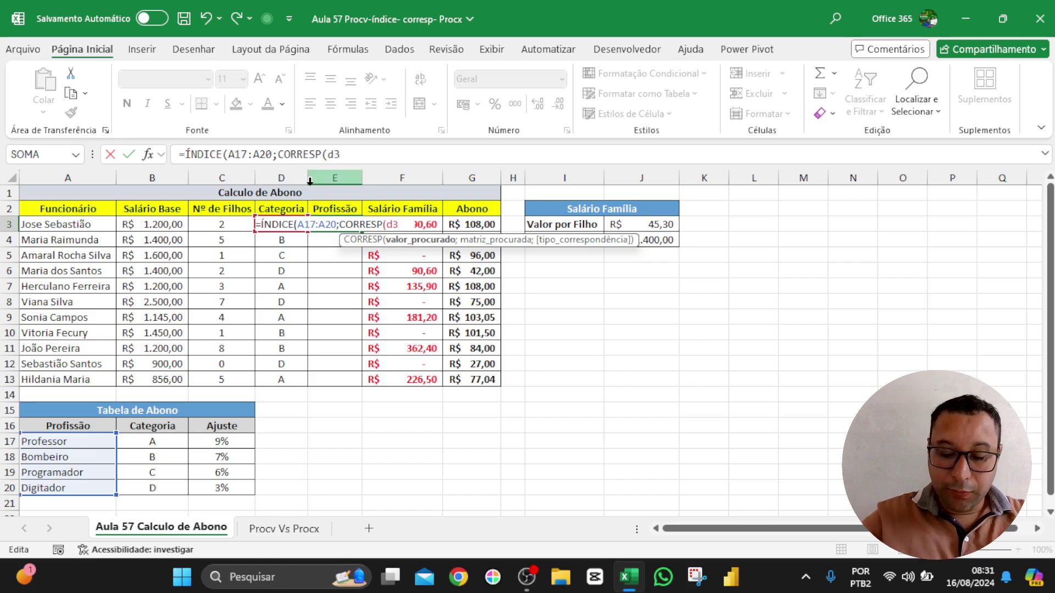
type(";")
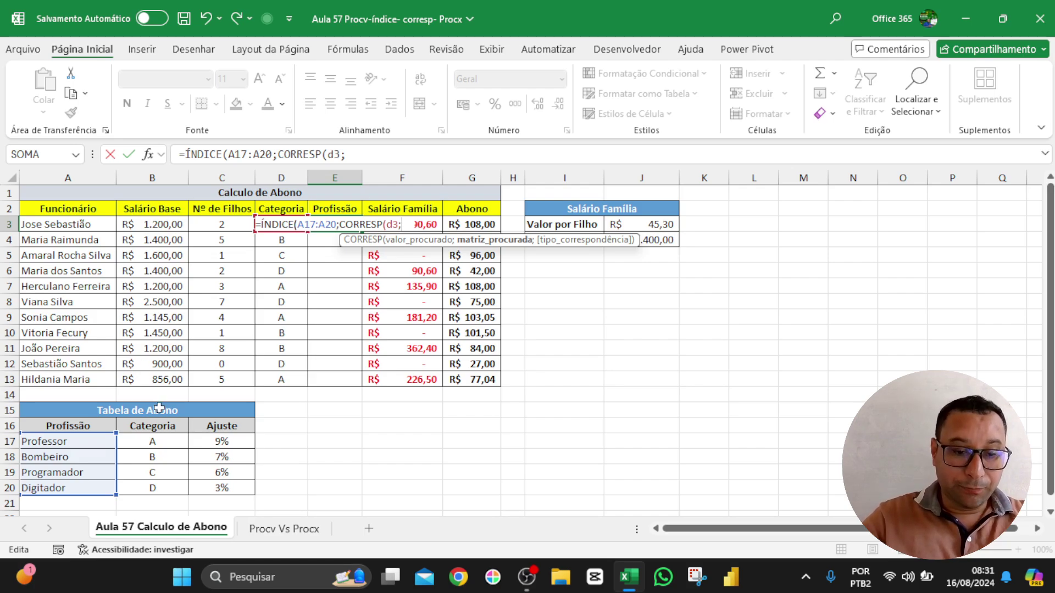
left_click(153, 444)
left_click_drag(154, 444, 155, 489)
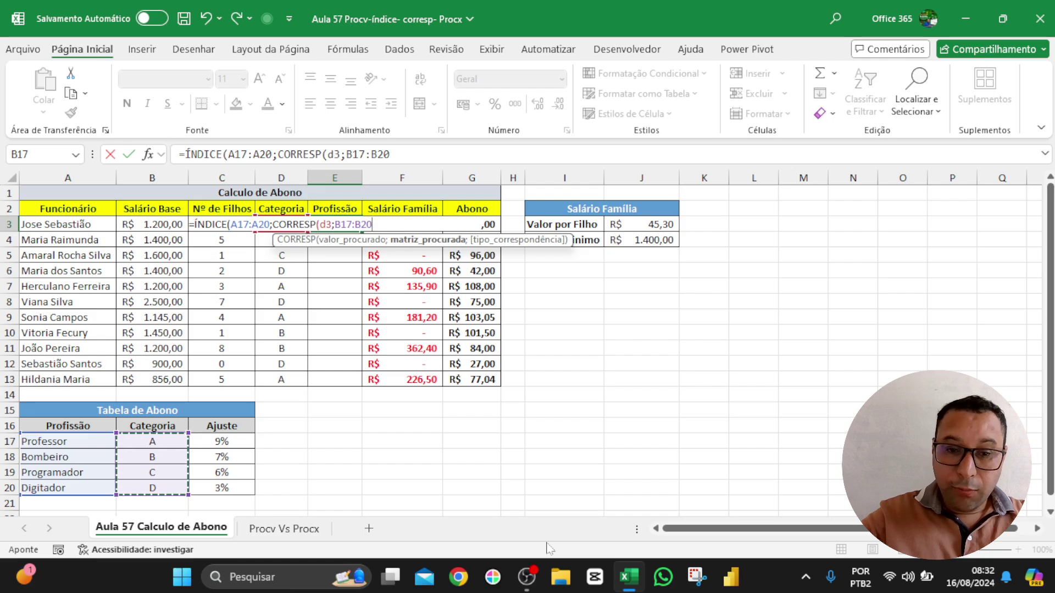
type(";0")
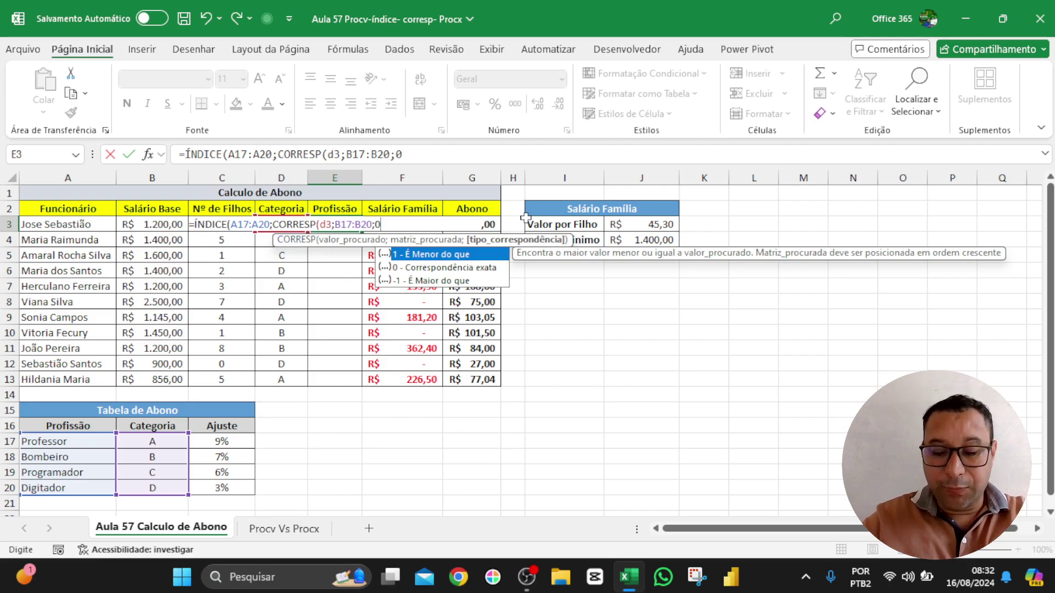
type(")")
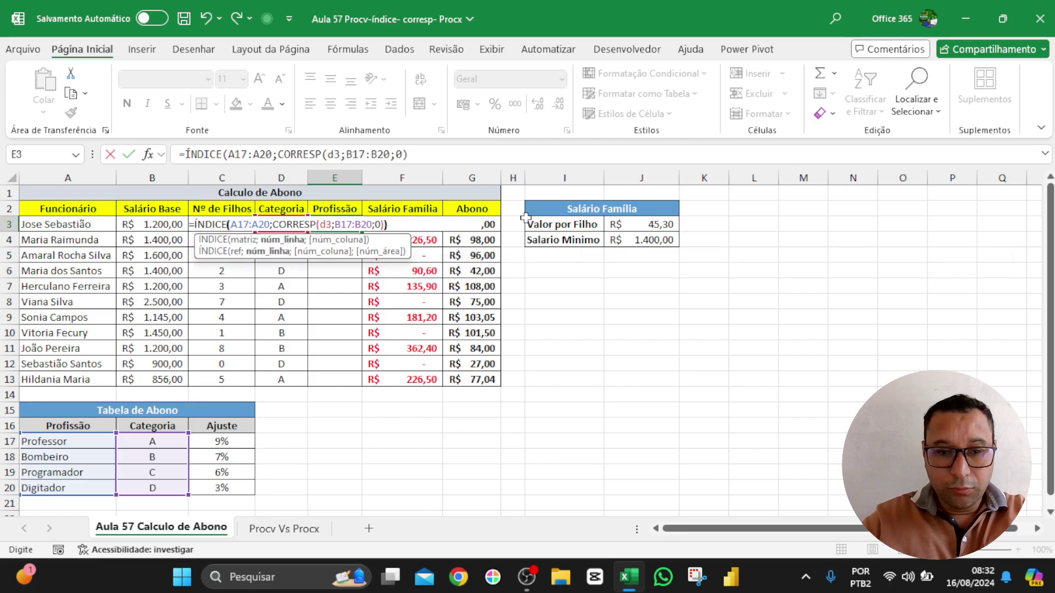
type(")")
key("Return")
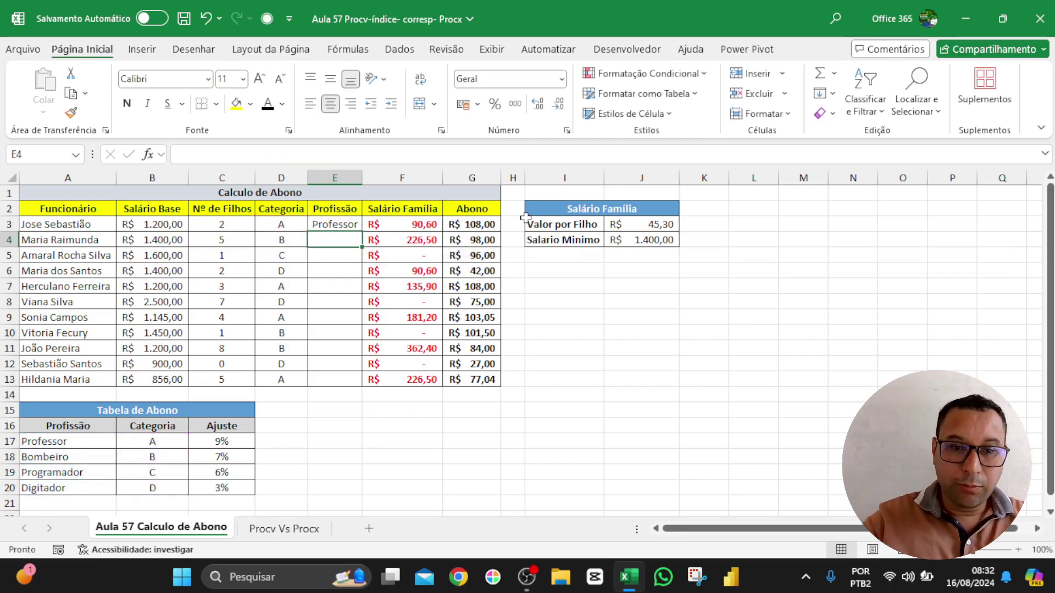
left_click(337, 223)
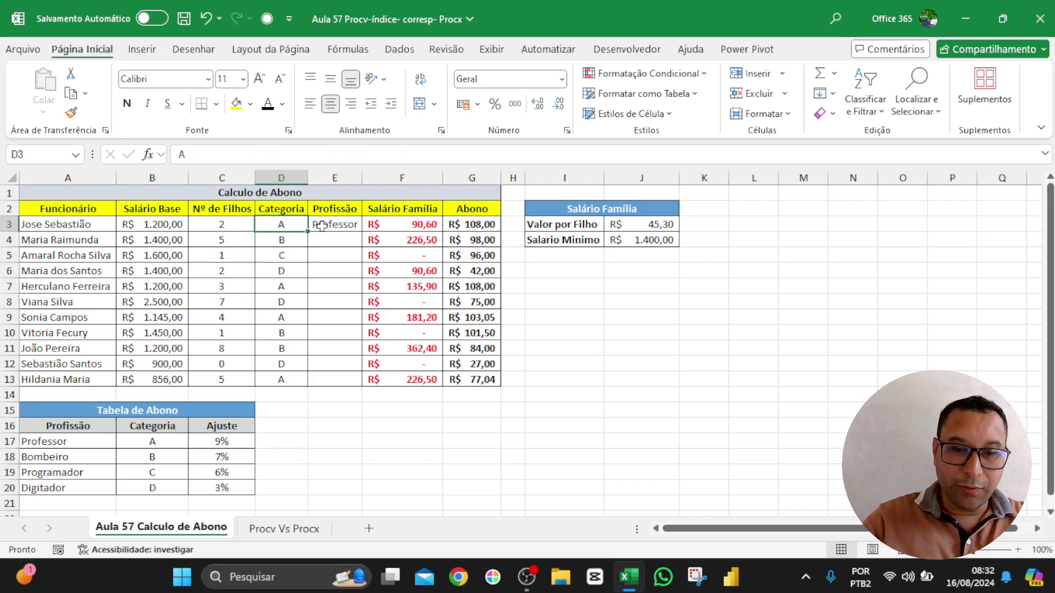
Step: Set the Categoria in D3 to b and compare the Profissão in E3 with the matching row of the Tabela de Abono
left_click_drag(153, 442, 101, 440)
left_click(320, 454)
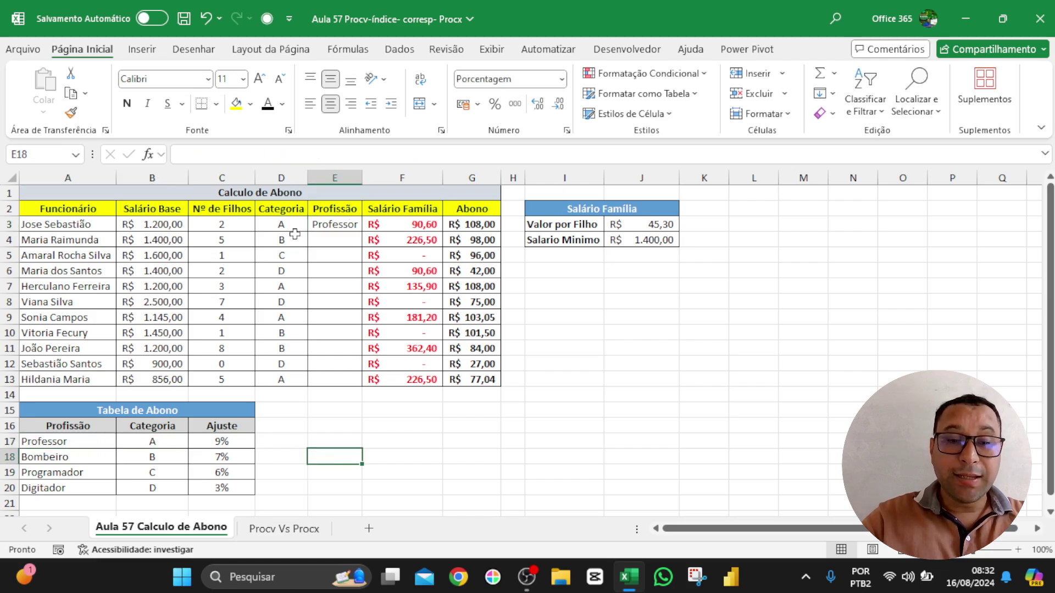
left_click(293, 225)
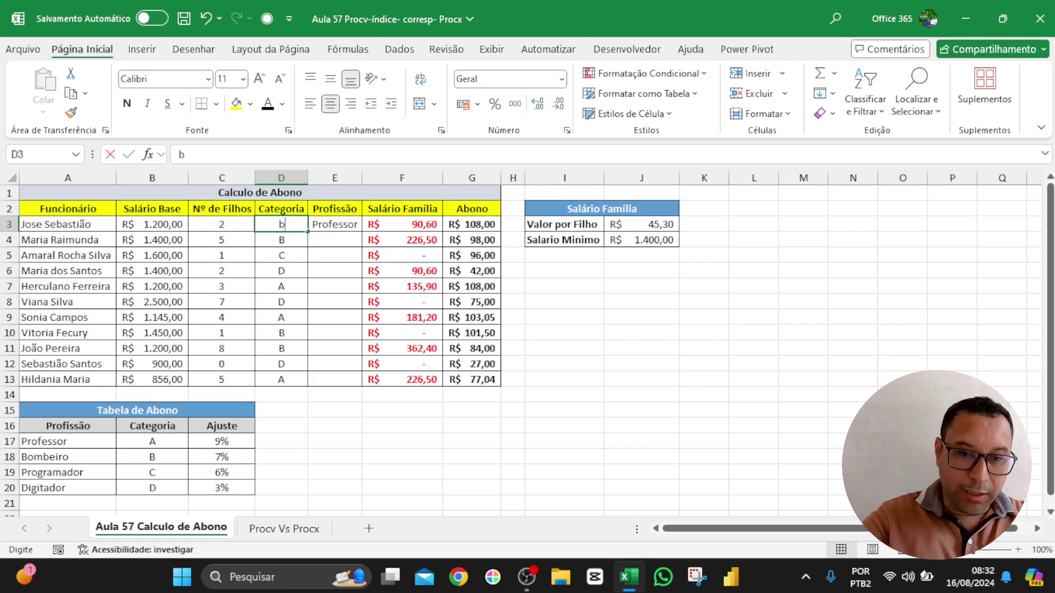
type("b")
left_click(601, 339)
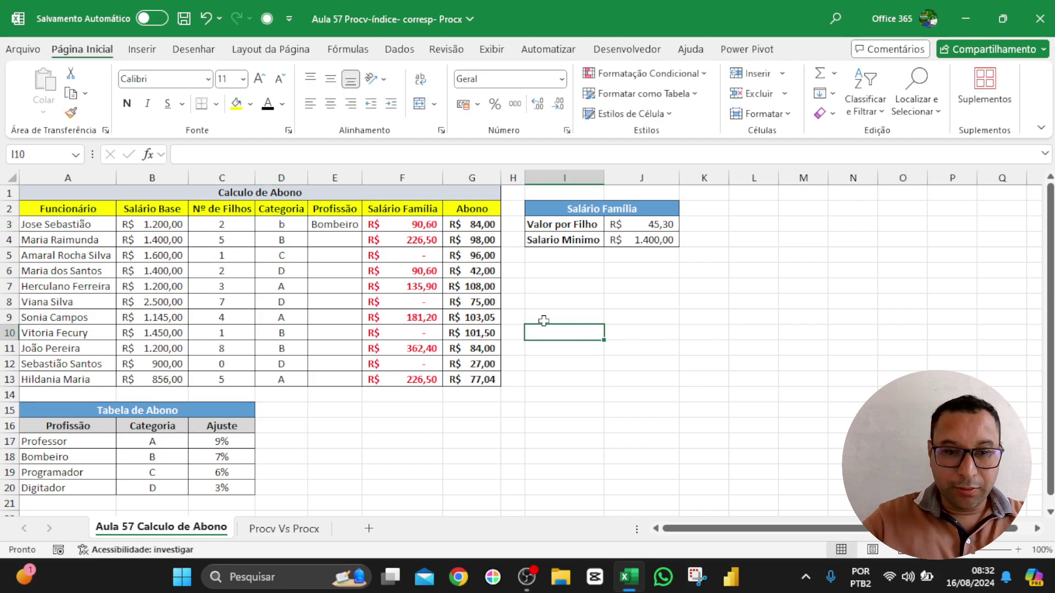
left_click(336, 223)
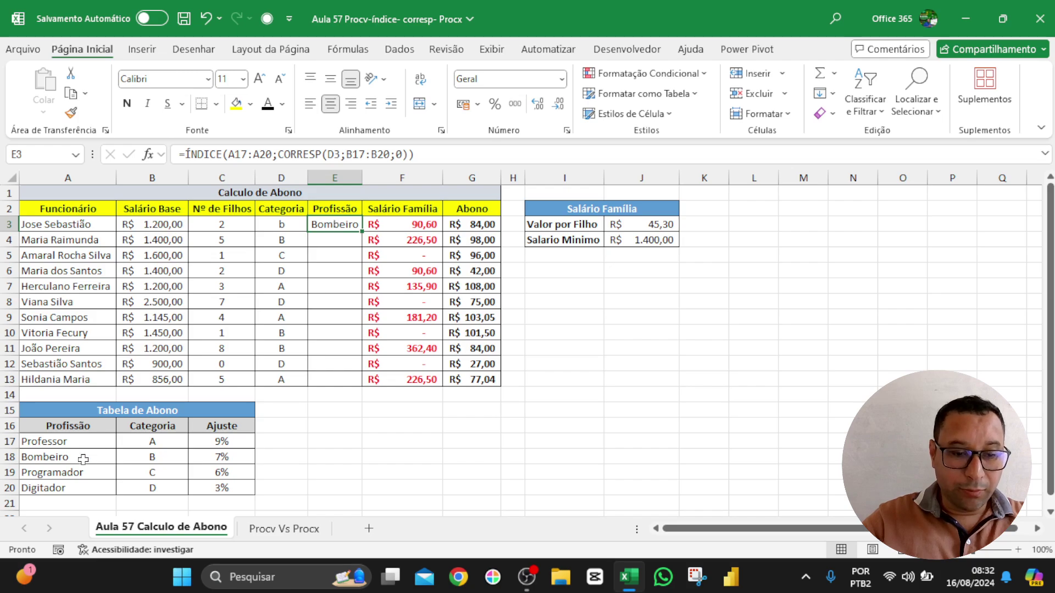
left_click_drag(82, 458, 132, 458)
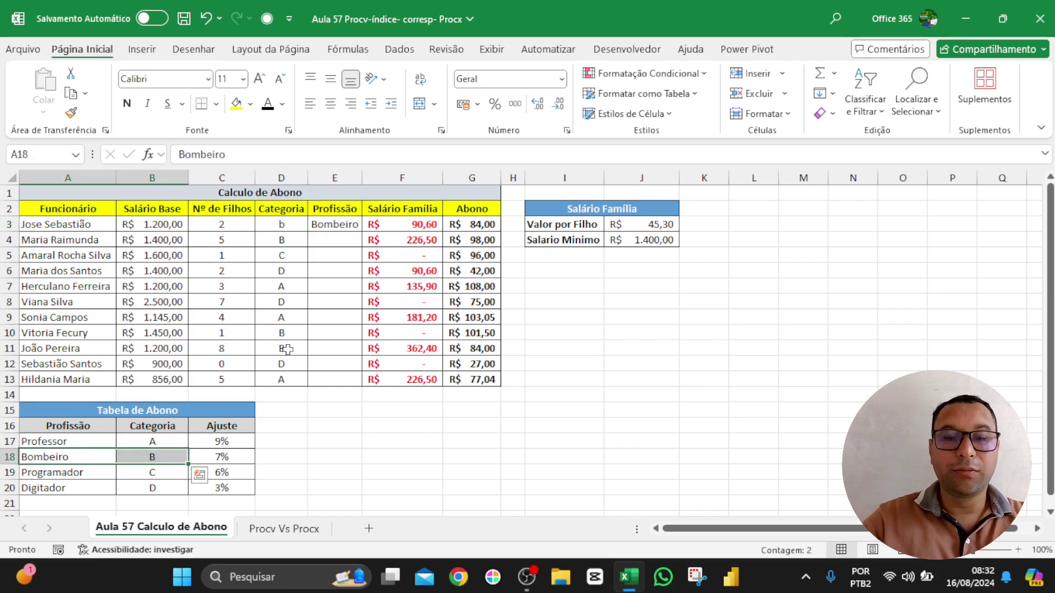
Step: Set the Categoria in D3 to d, check the Profissão in E3, and undo both test changes to D3
left_click(292, 225)
type("d")
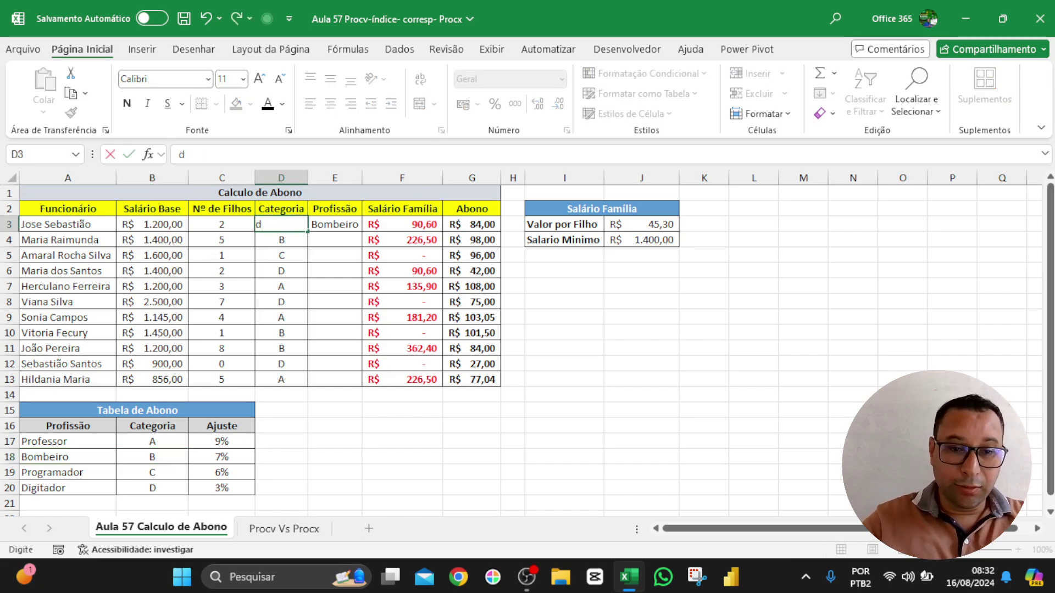
left_click(397, 443)
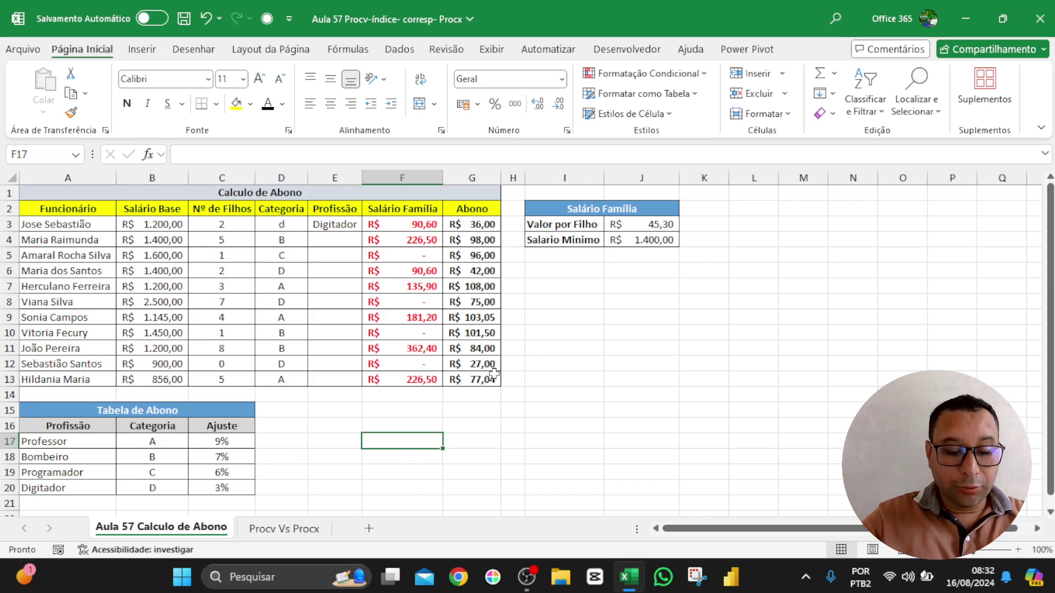
key("ctrl+z")
key("ctrl+z")
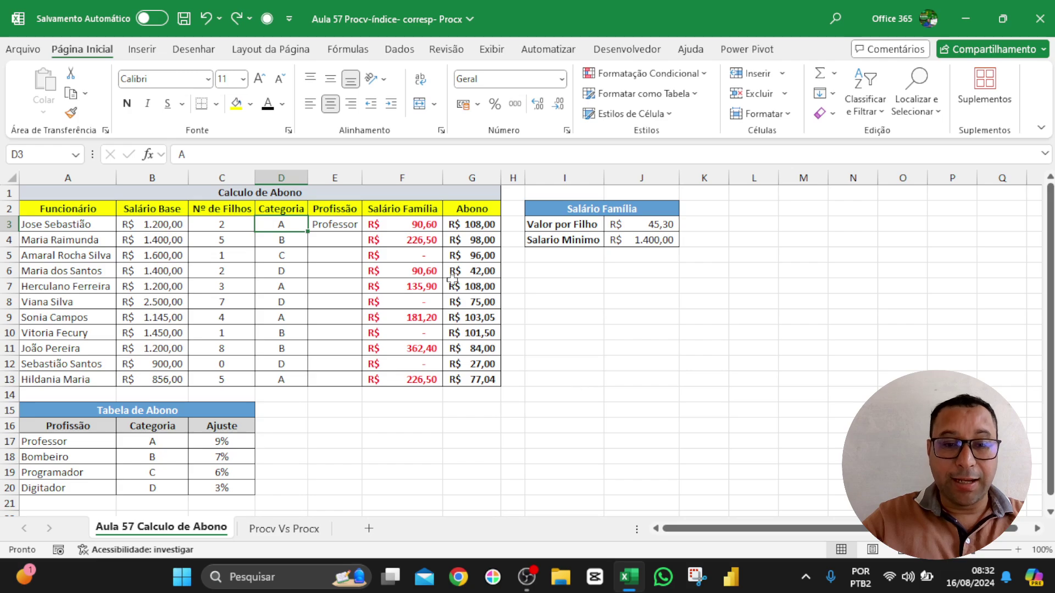
Step: Review the complete ÍNDICE and CORRESP formula in E3 without changing it
double_click(332, 223)
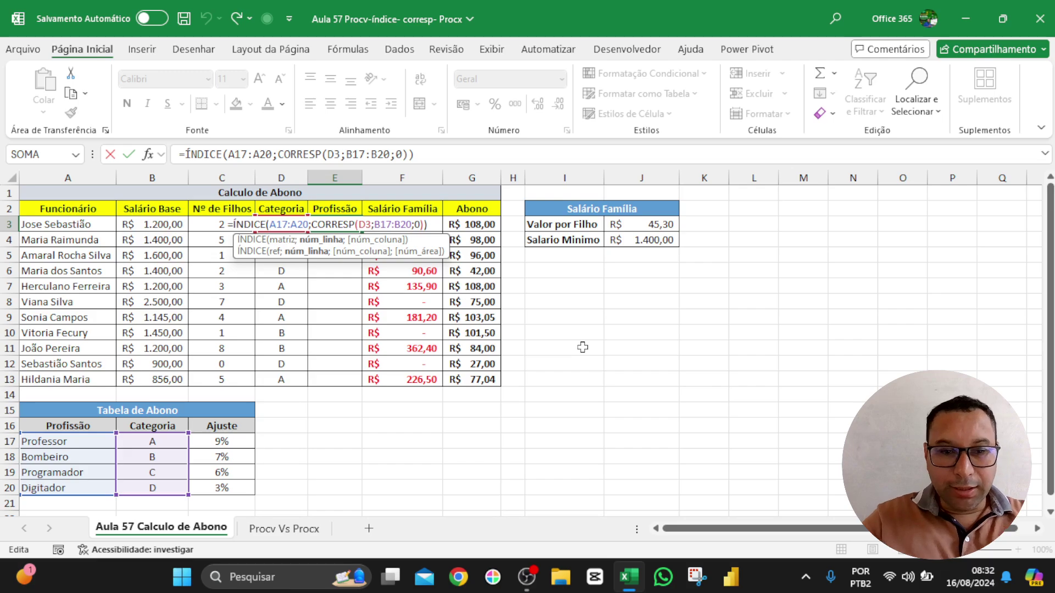
left_click_drag(229, 224, 429, 224)
key("Return")
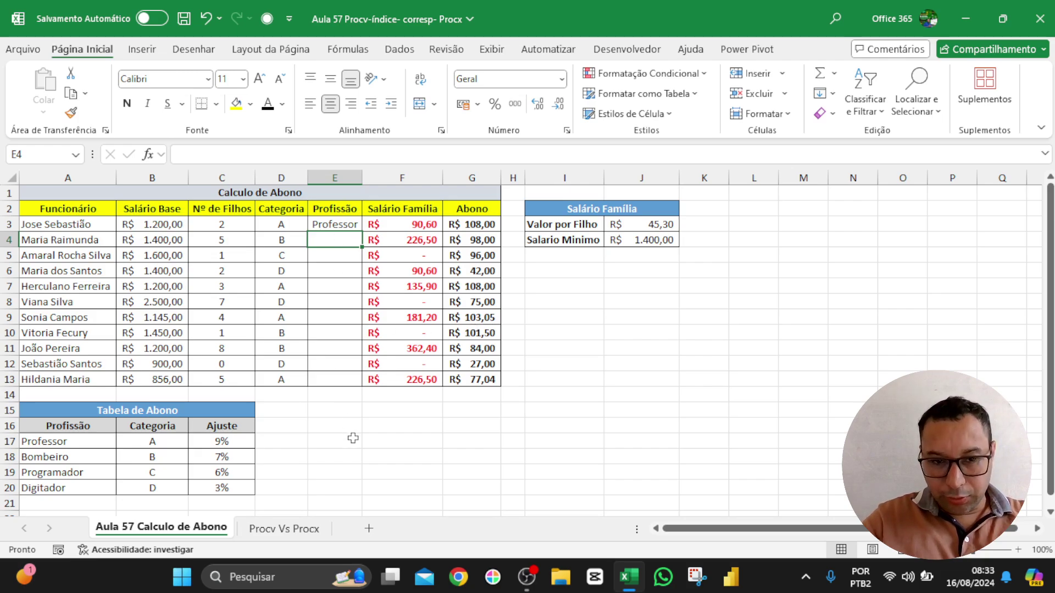
Step: Make the ÍNDICE range in E3's formula absolute as $A$17:$A$20
double_click(329, 225)
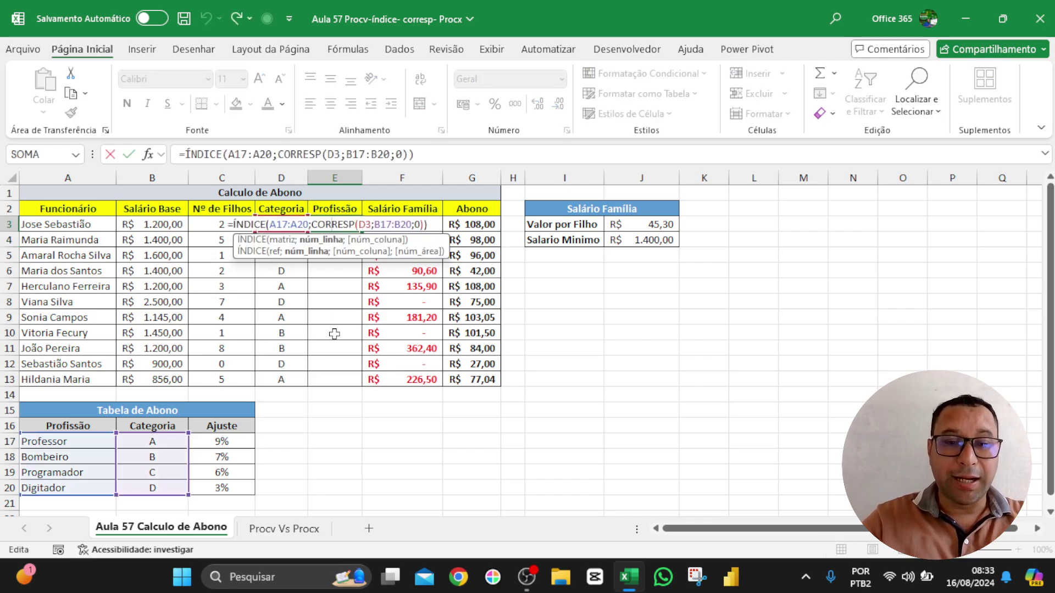
left_click(275, 224)
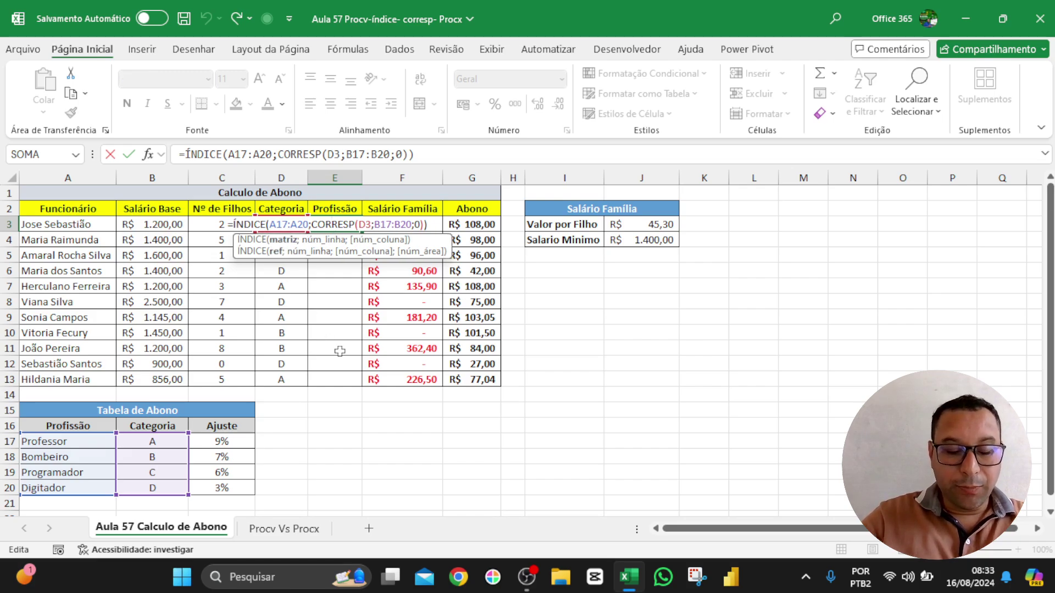
key("F4")
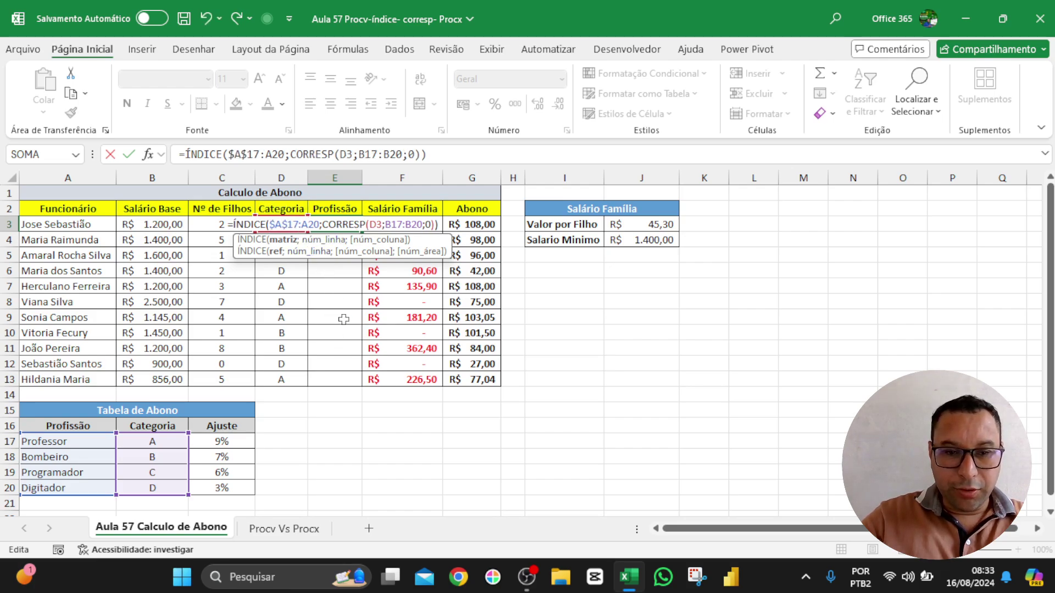
key("Right")
key("Right")
key("Right")
key("F4")
Step: Make the CORRESP lookup range in E3's formula absolute as $B$17:$B$20 and confirm the formula
key("Right")
key("Right")
key("Right")
key("Right")
key("Right")
key("Right")
key("Right")
key("Right")
key("Right")
key("Right")
key("Right")
key("Right")
key("Right")
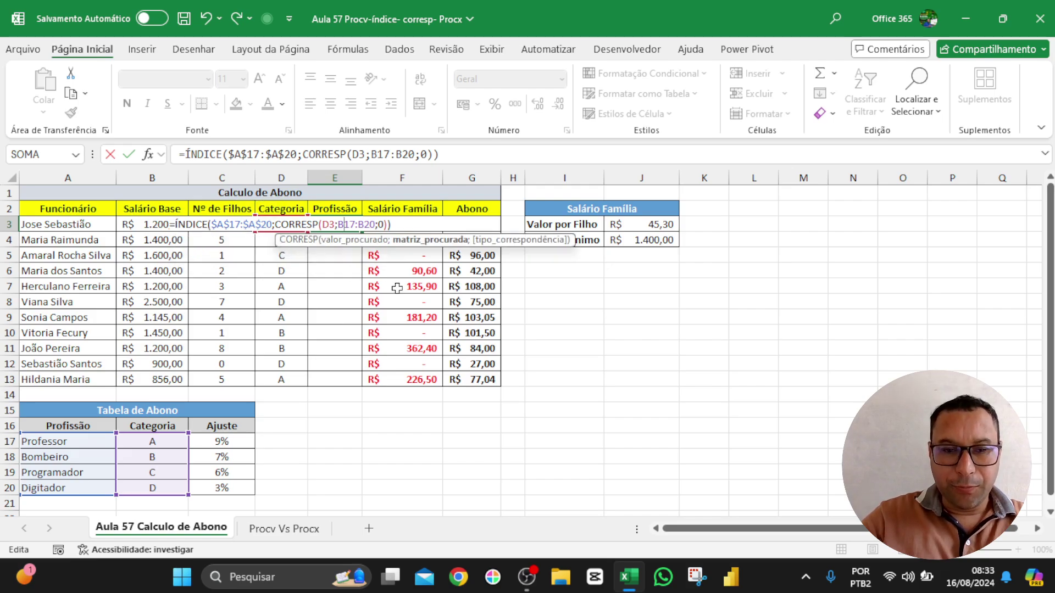
key("F4")
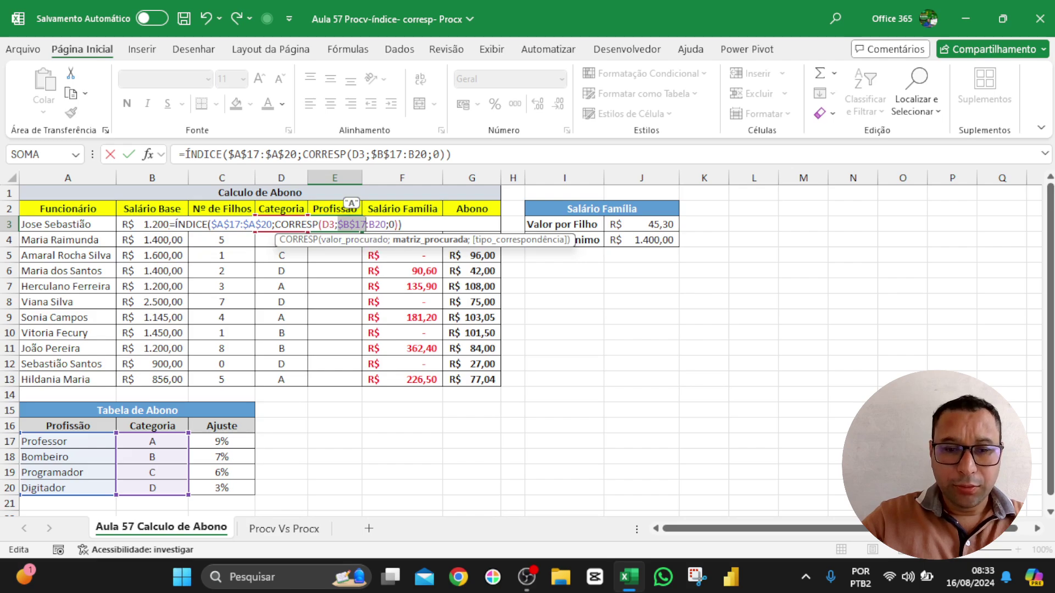
key("Right")
key("Right")
key("Right")
key("Right")
key("F4")
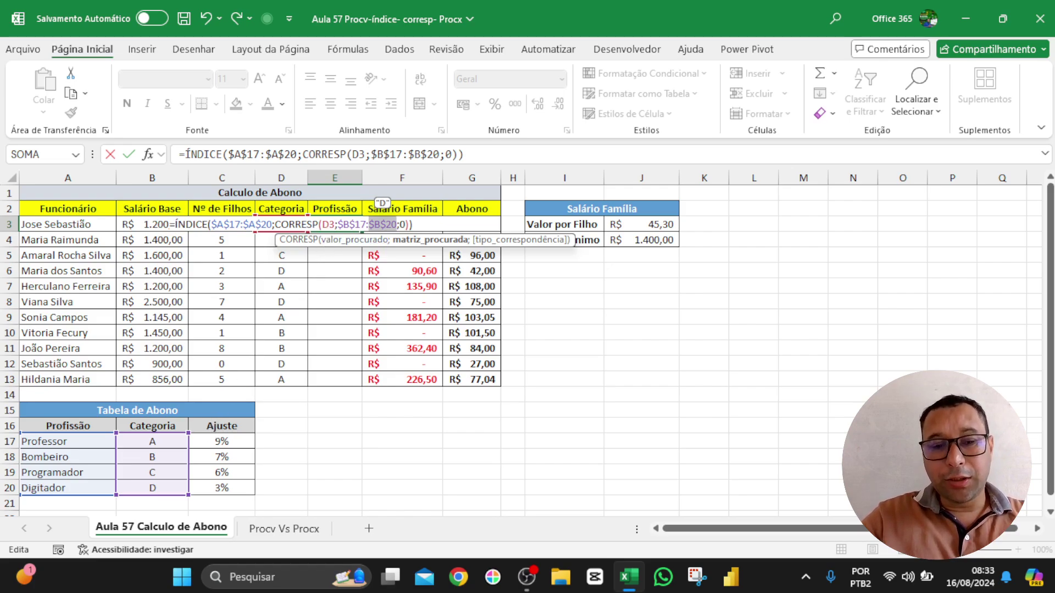
key("Return")
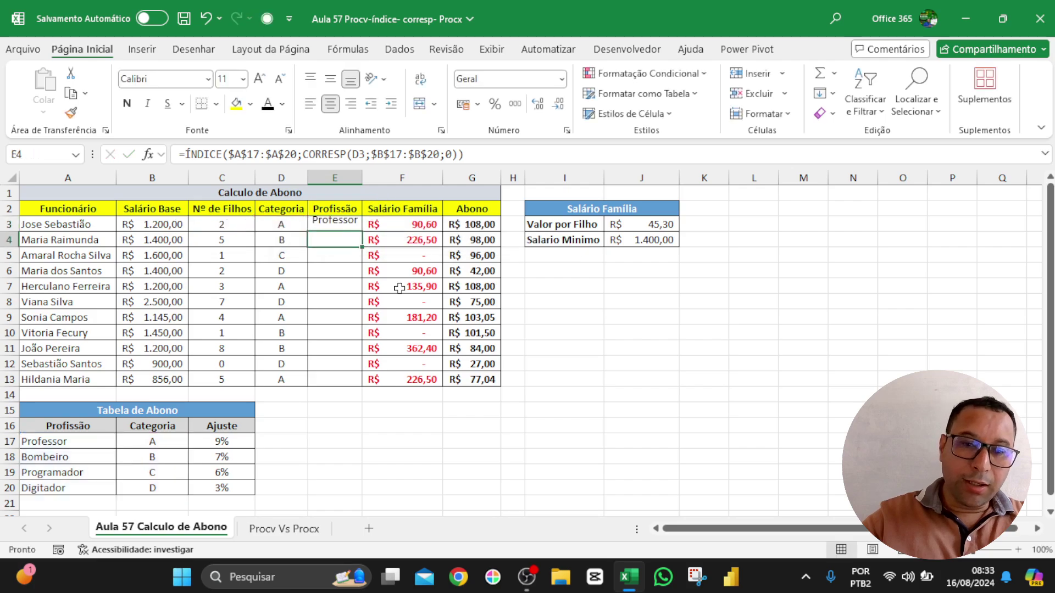
Step: Copy E3's formula down the Profissão column to E13 for the remaining Categoria values
left_click(285, 238)
left_click(282, 256)
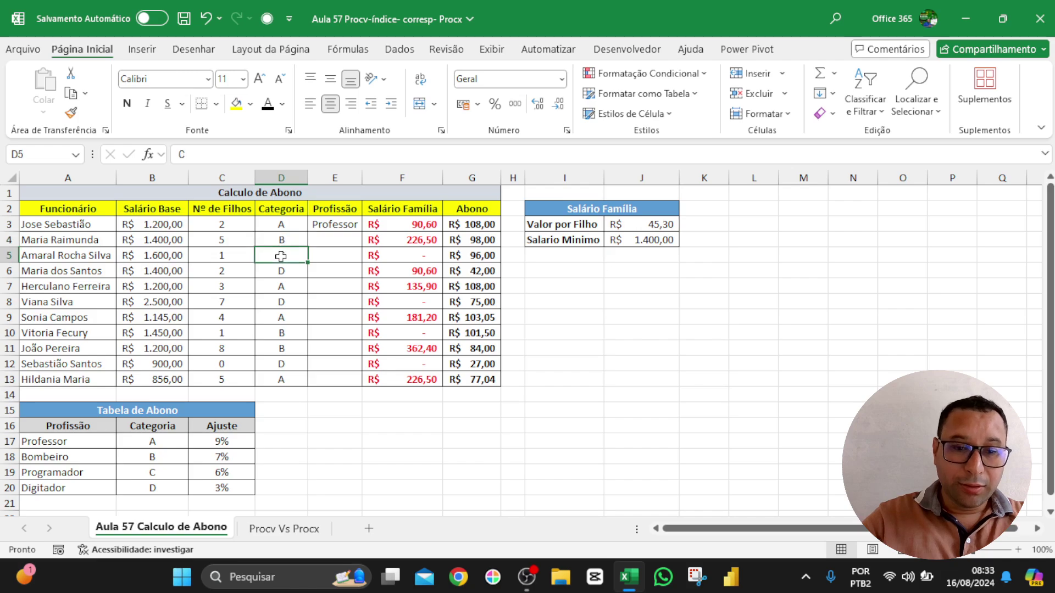
left_click(281, 273)
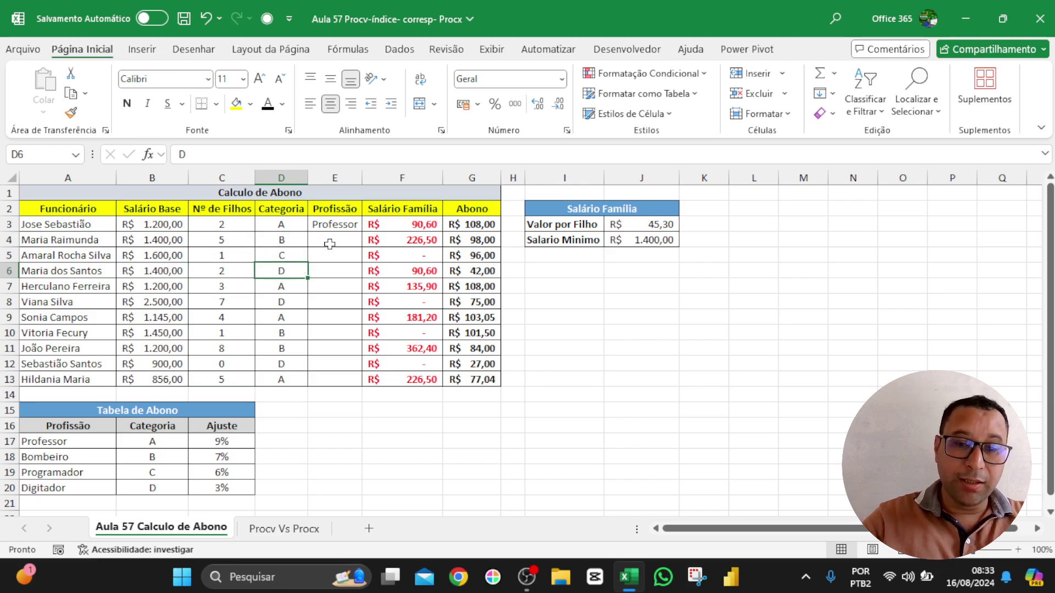
left_click(333, 223)
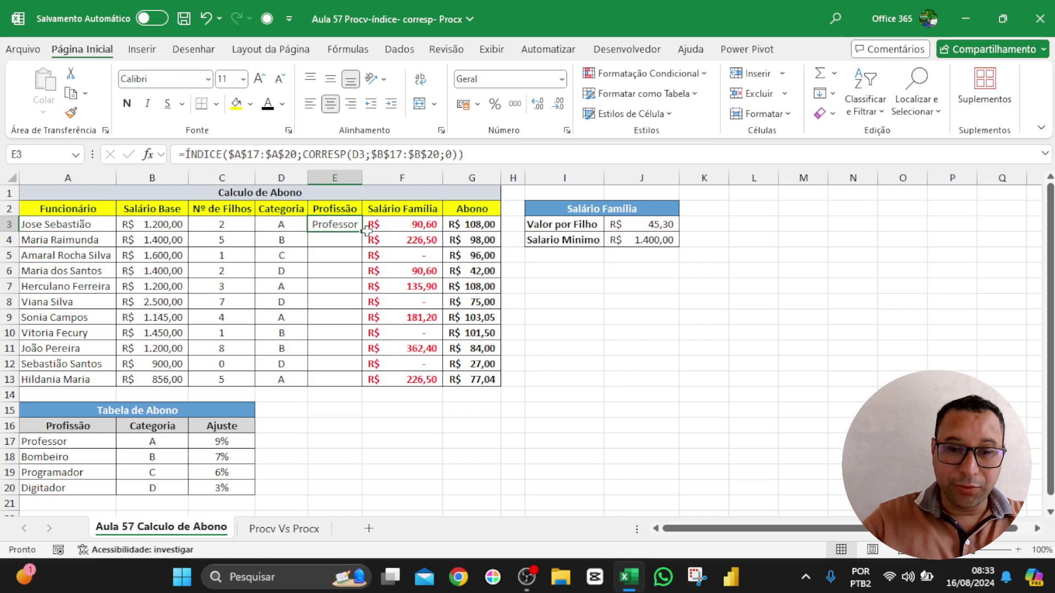
left_click_drag(362, 232, 344, 385)
left_click(380, 460)
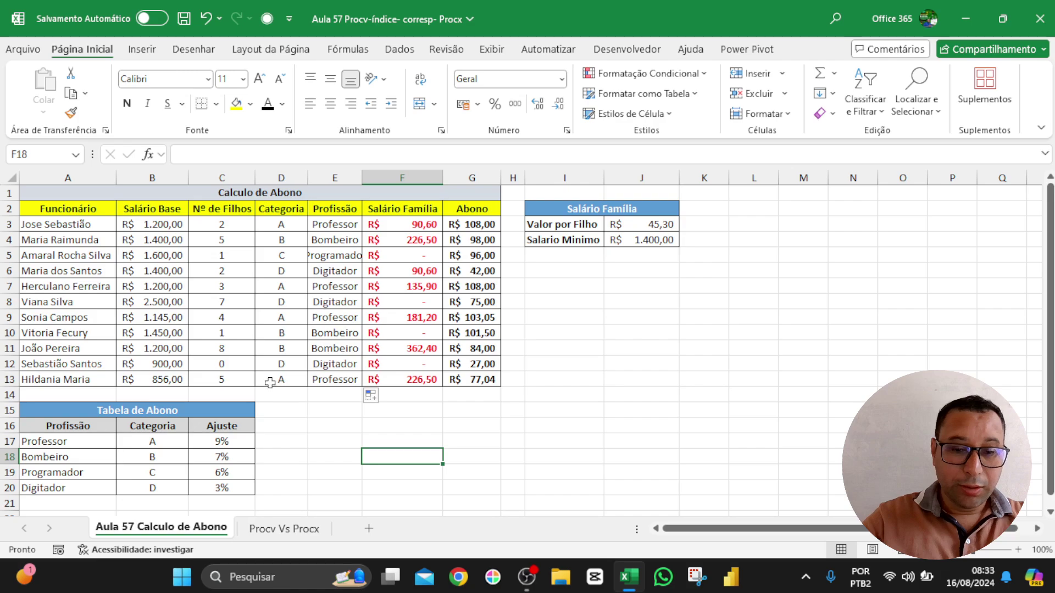
Step: Compare the Categoria and Profissão pairs in rows 13, 10 and 8 with the Tabela de Abono
left_click_drag(271, 383, 320, 378)
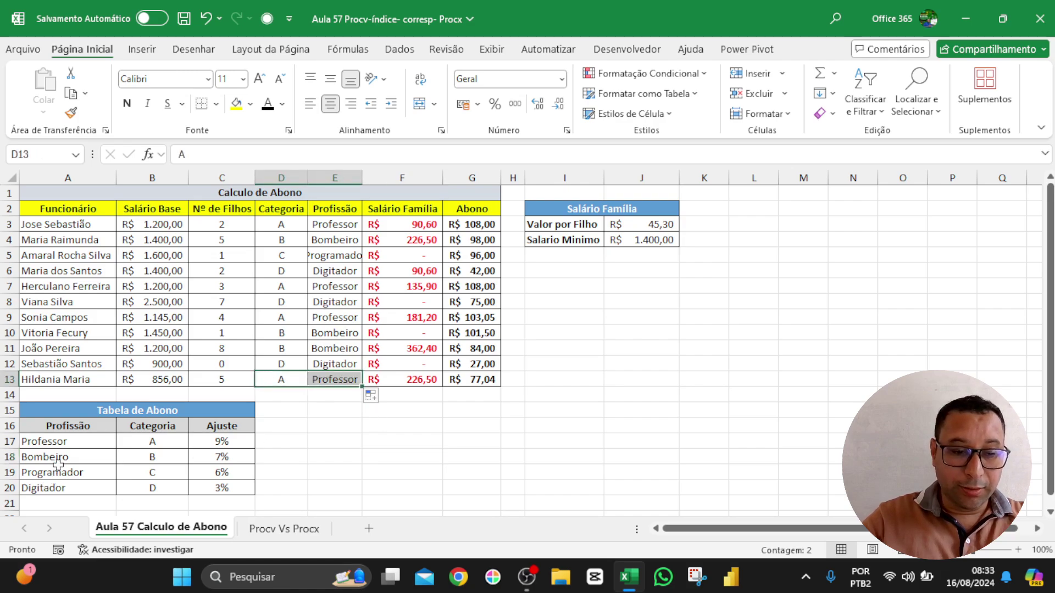
left_click_drag(61, 446, 157, 435)
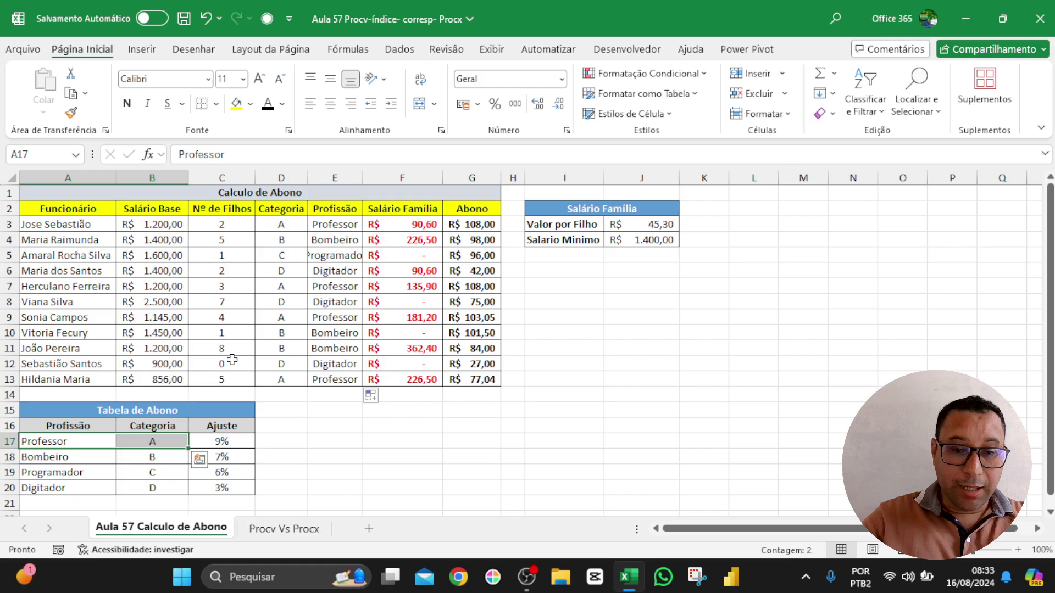
left_click_drag(271, 336, 351, 333)
left_click_drag(273, 305, 335, 301)
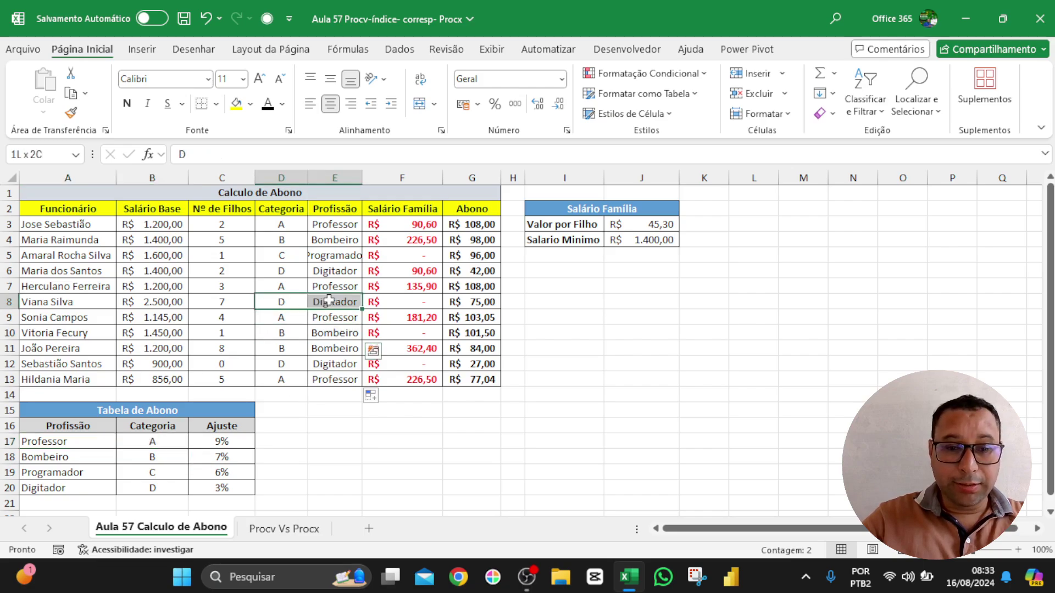
Step: Auto-fit the width of the Profissão column and left-align E3:E13
double_click(363, 177)
left_click_drag(342, 225, 342, 380)
left_click(310, 104)
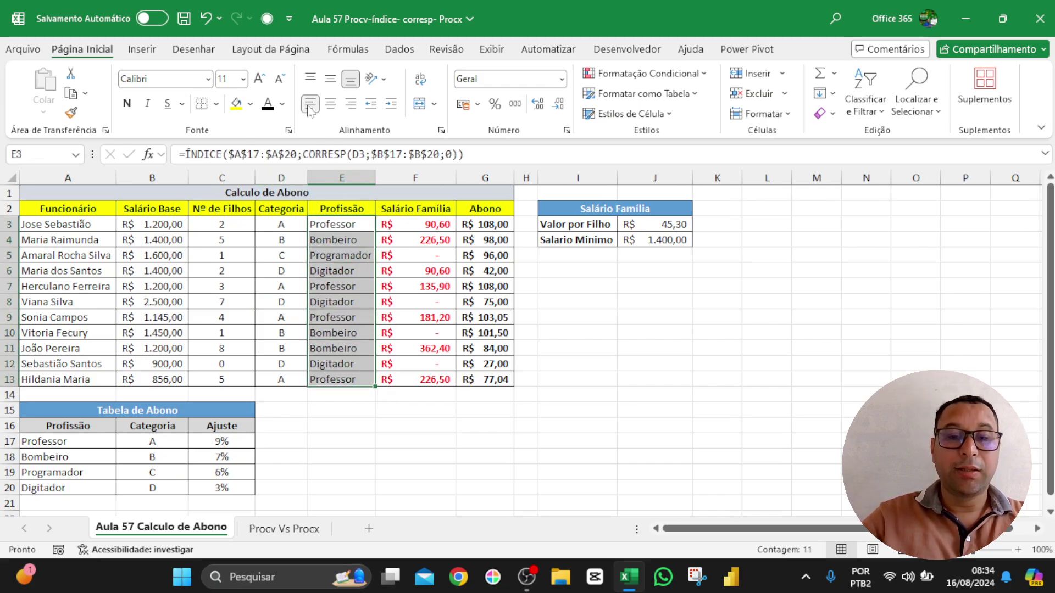
left_click(434, 443)
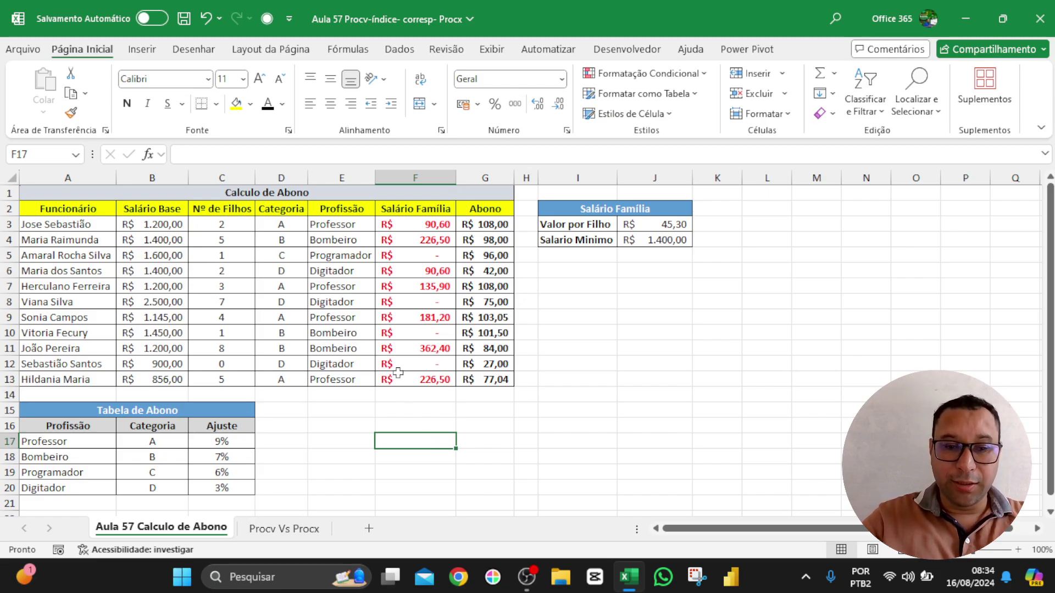
Step: Clear the ÍNDICE formulas from the Profissão cells E3:E13
left_click_drag(347, 223, 358, 378)
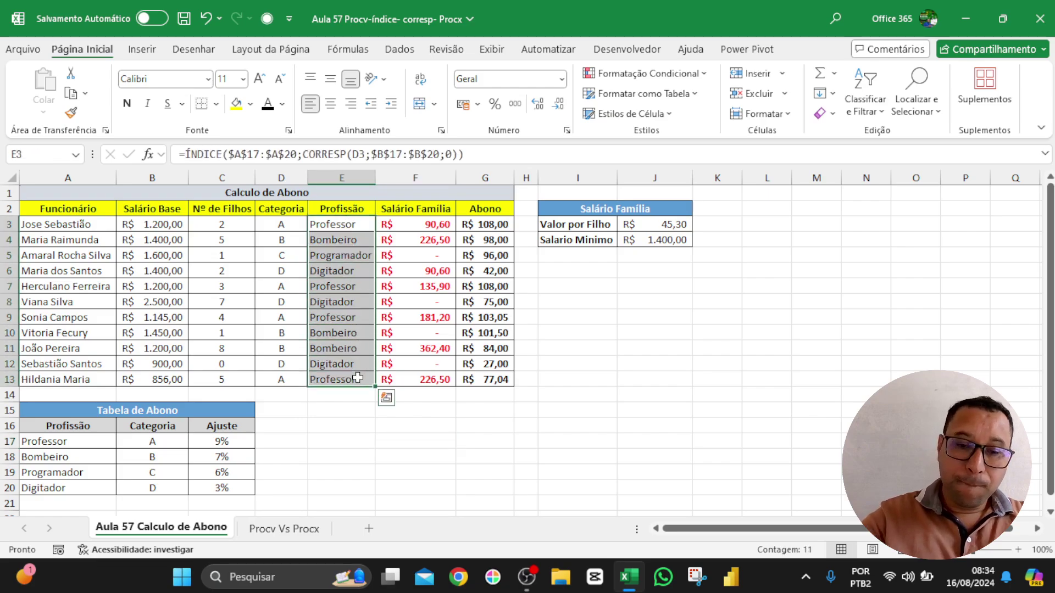
key("Delete")
left_click(365, 419)
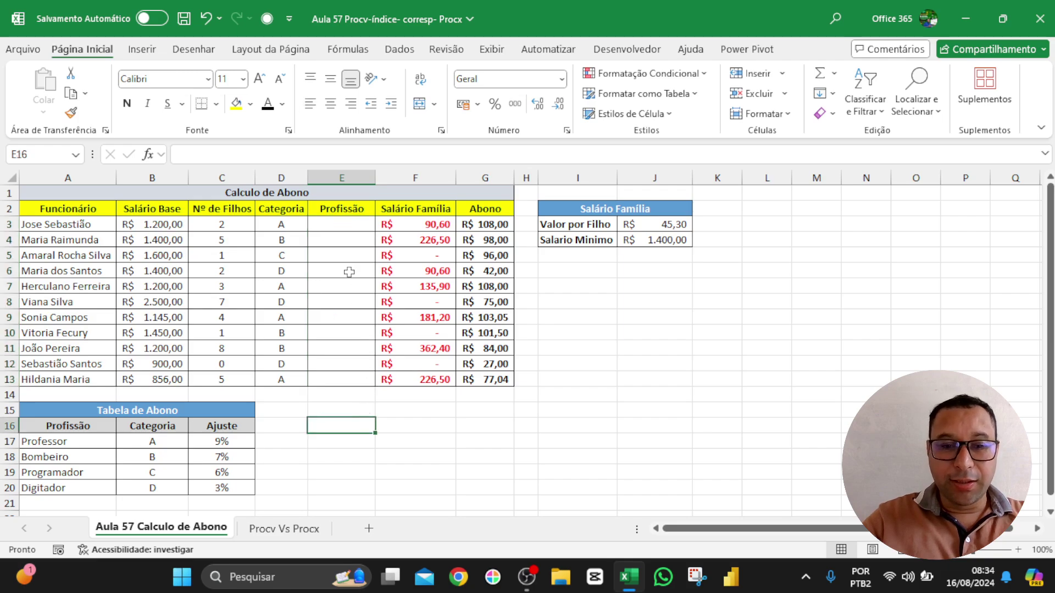
Step: Start a PROCX formula in E3 with D3 as the lookup value, ready for the lookup range
left_click(339, 224)
type("=")
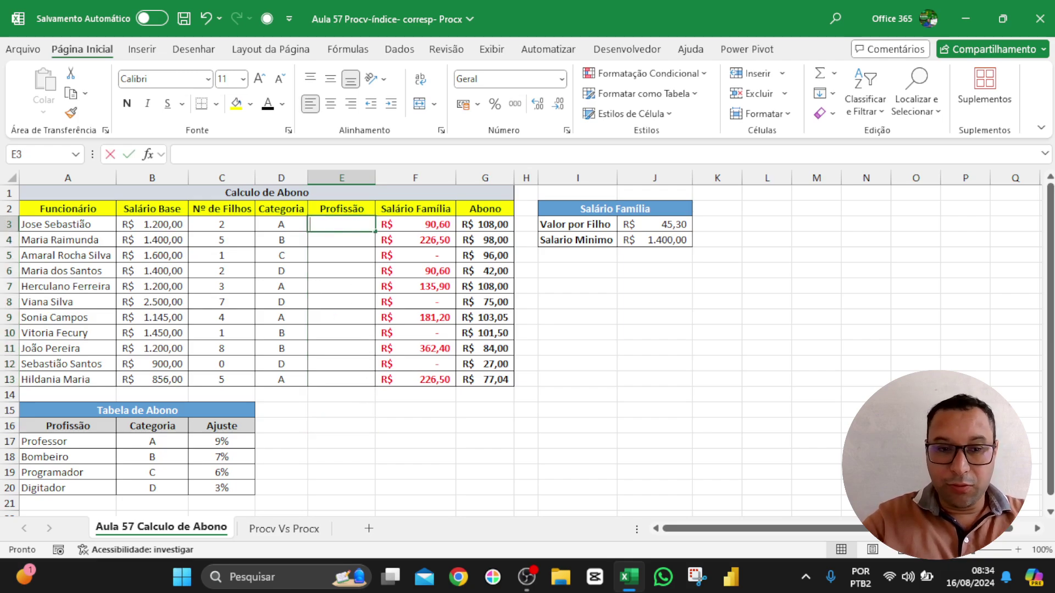
type("prc")
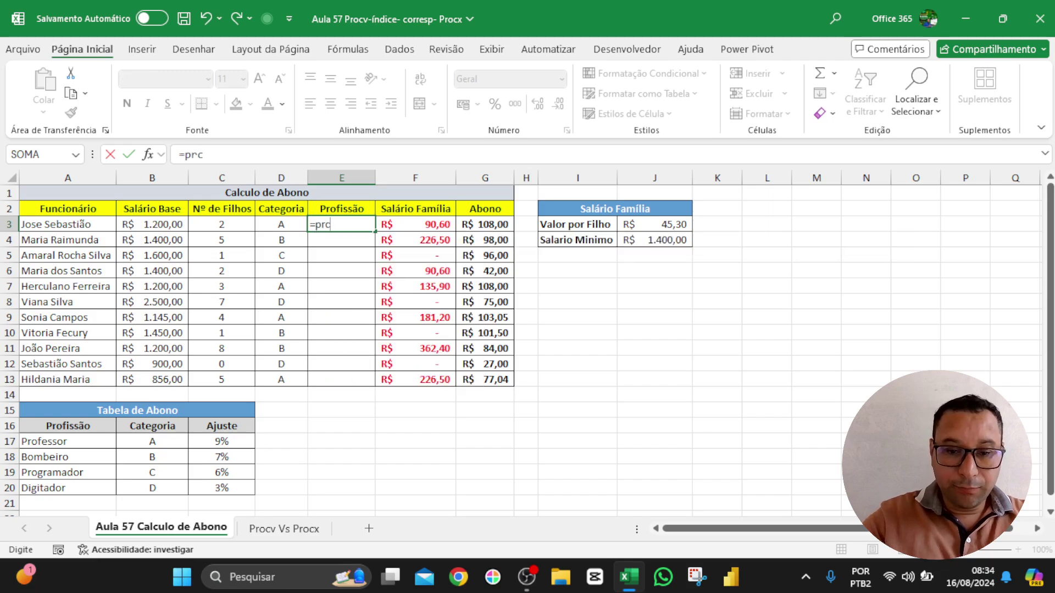
key("BackSpace")
type("o")
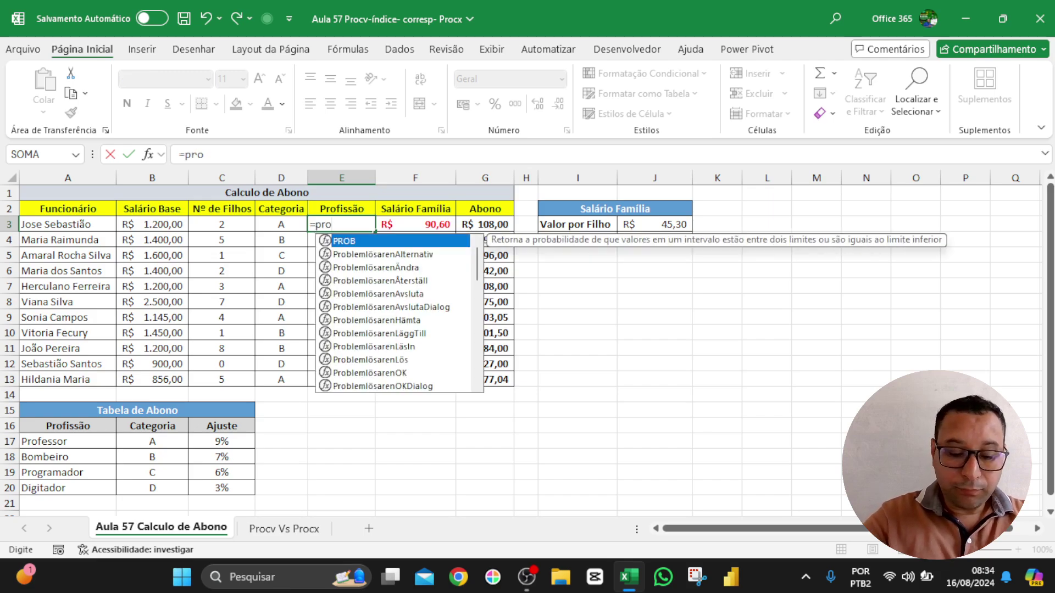
type("cx")
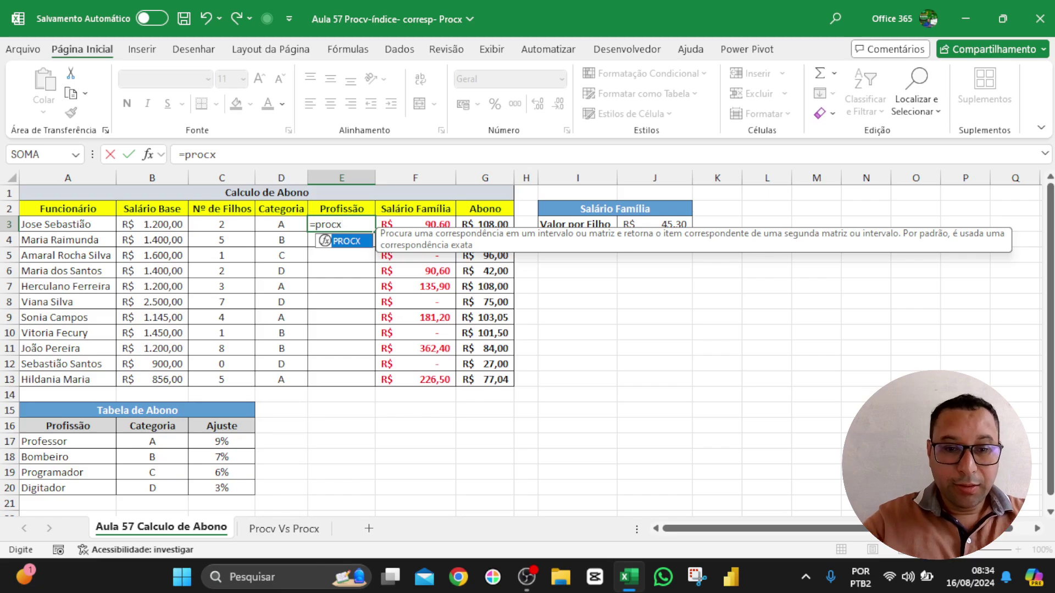
key("Tab")
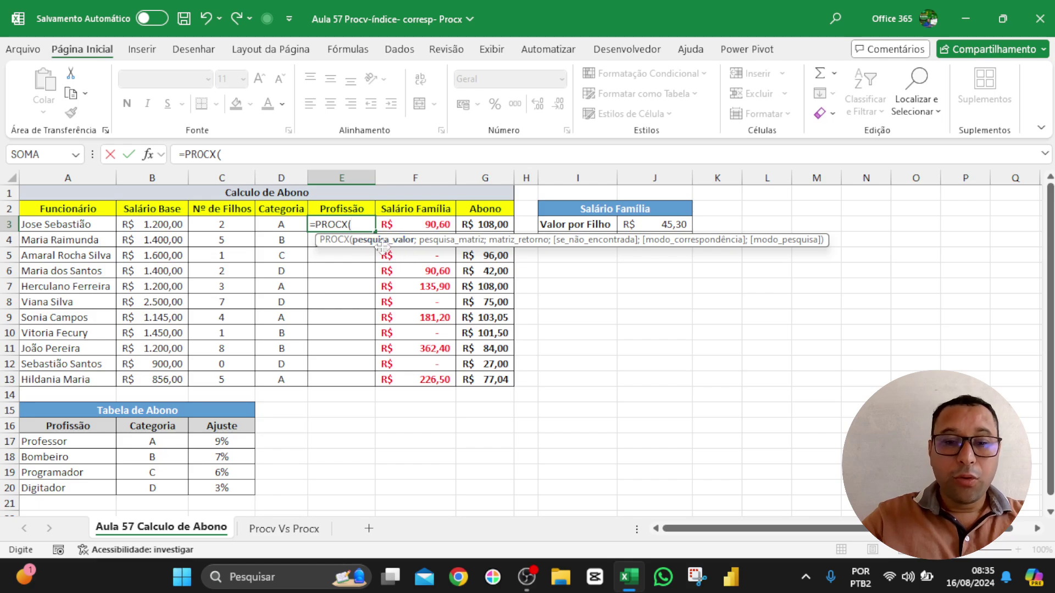
left_click(281, 223)
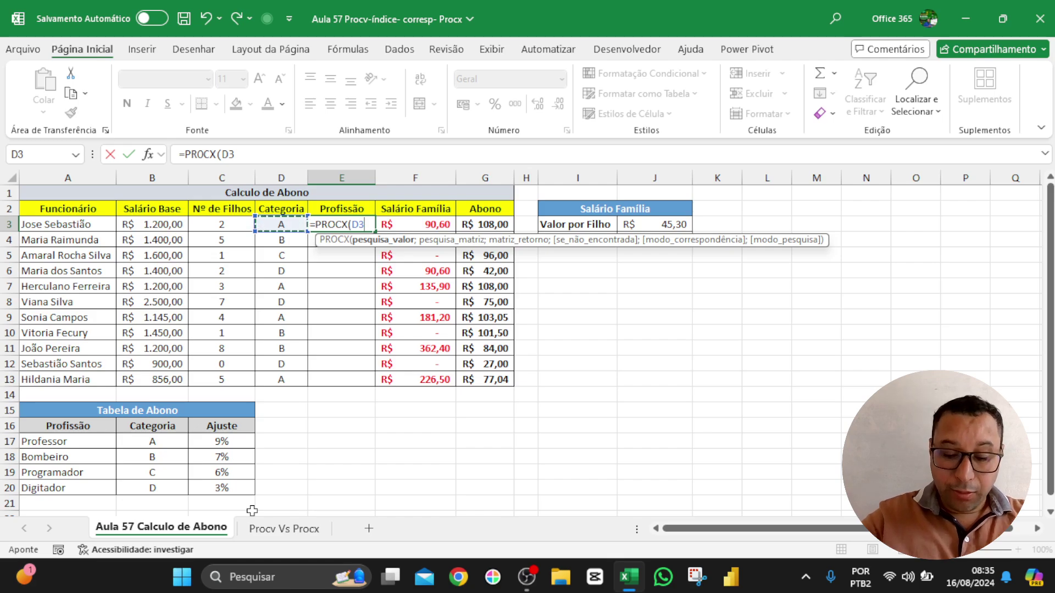
type(";")
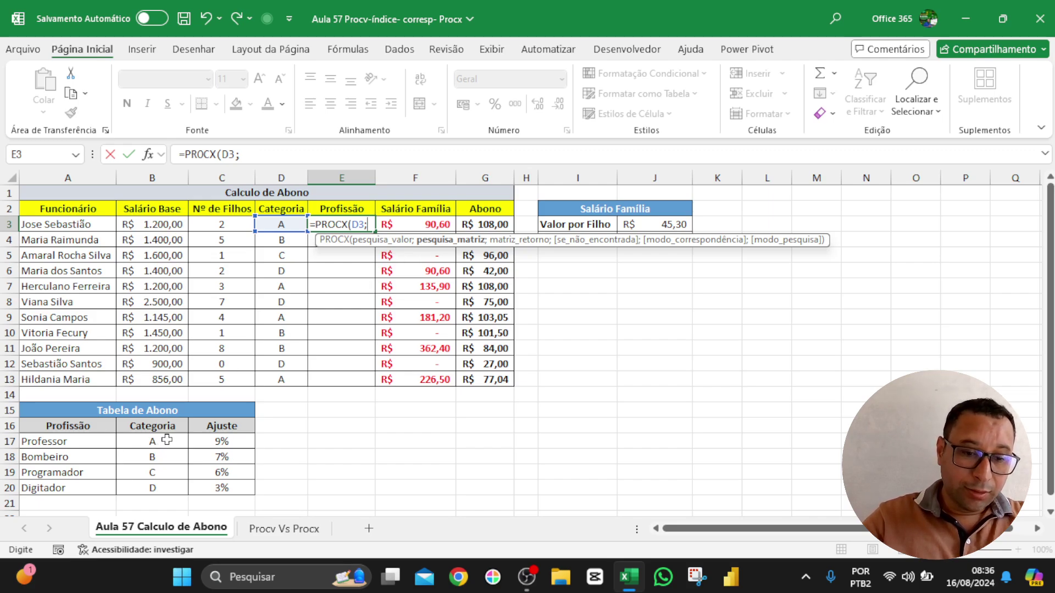
left_click_drag(159, 441, 165, 488)
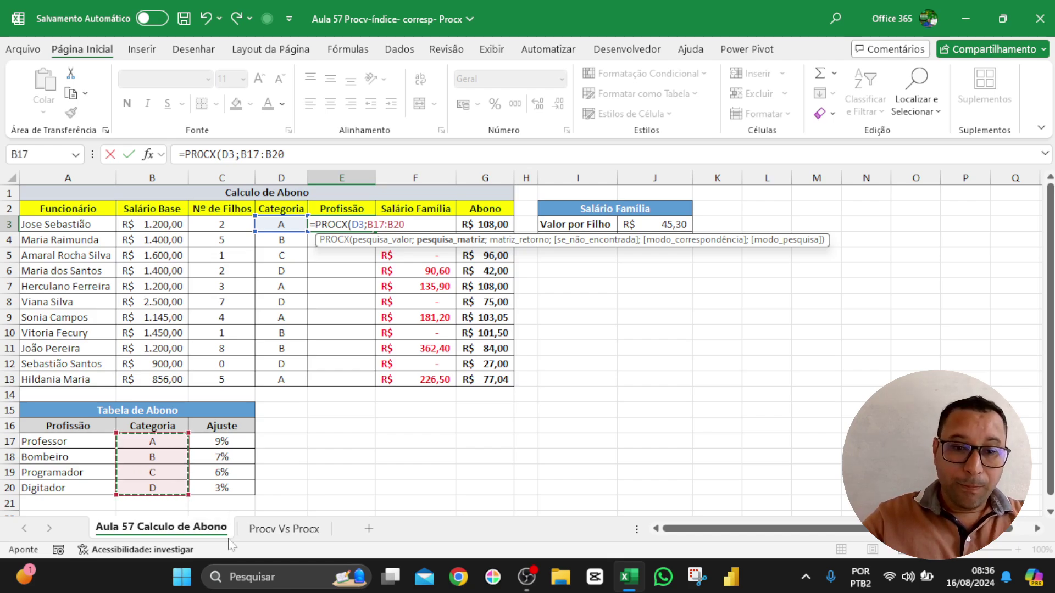
type(";")
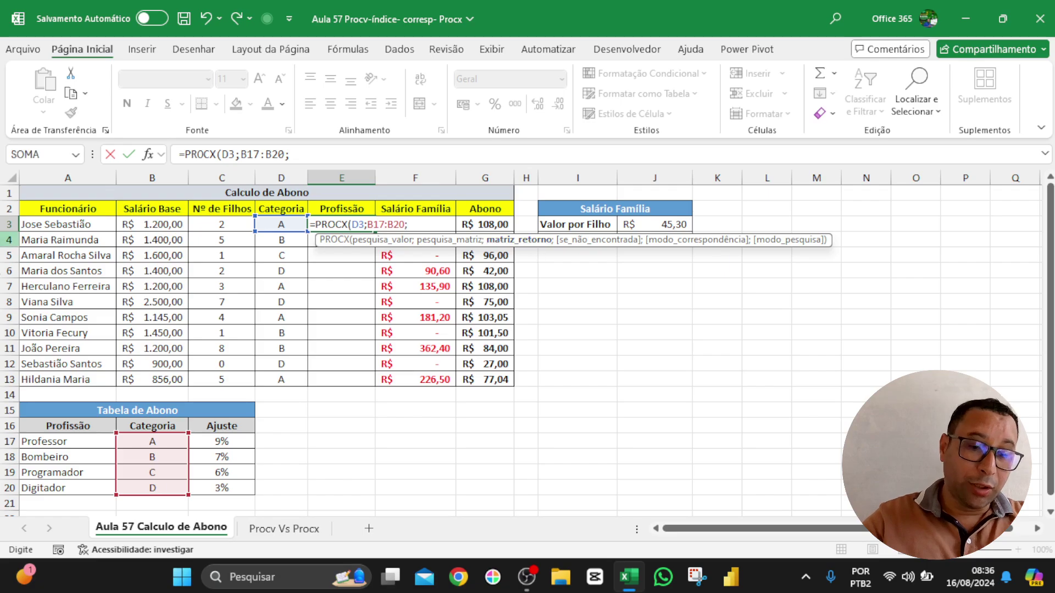
left_click(83, 440)
left_click_drag(83, 440, 76, 488)
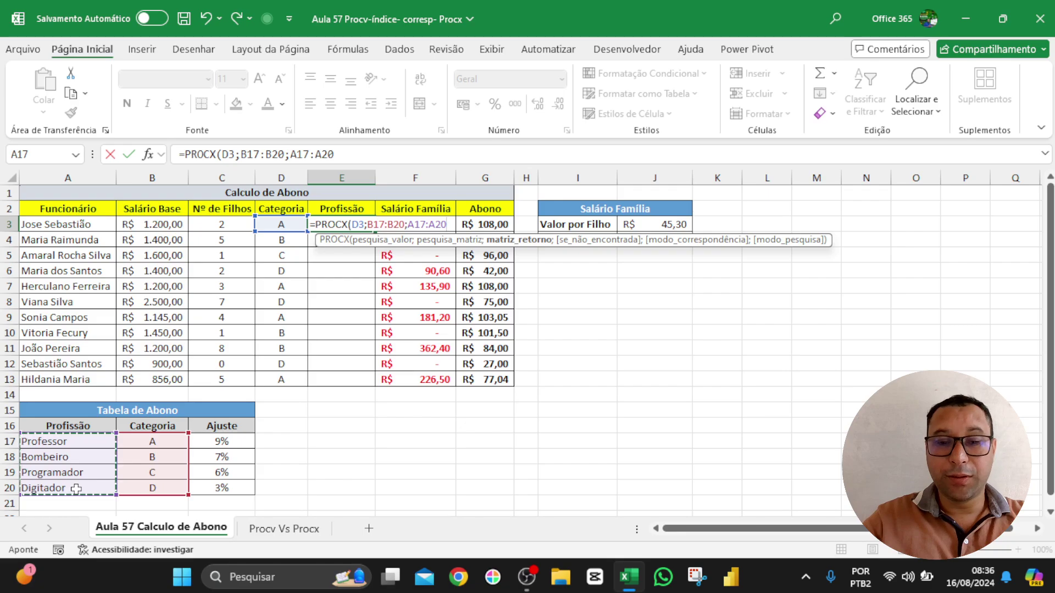
key("BackSpace")
key("BackSpace")
key("BackSpace")
key("BackSpace")
key("BackSpace")
key("BackSpace")
key("BackSpace")
key("BackSpace")
key("BackSpace")
key("BackSpace")
key("BackSpace")
key("BackSpace")
key("BackSpace")
key("BackSpace")
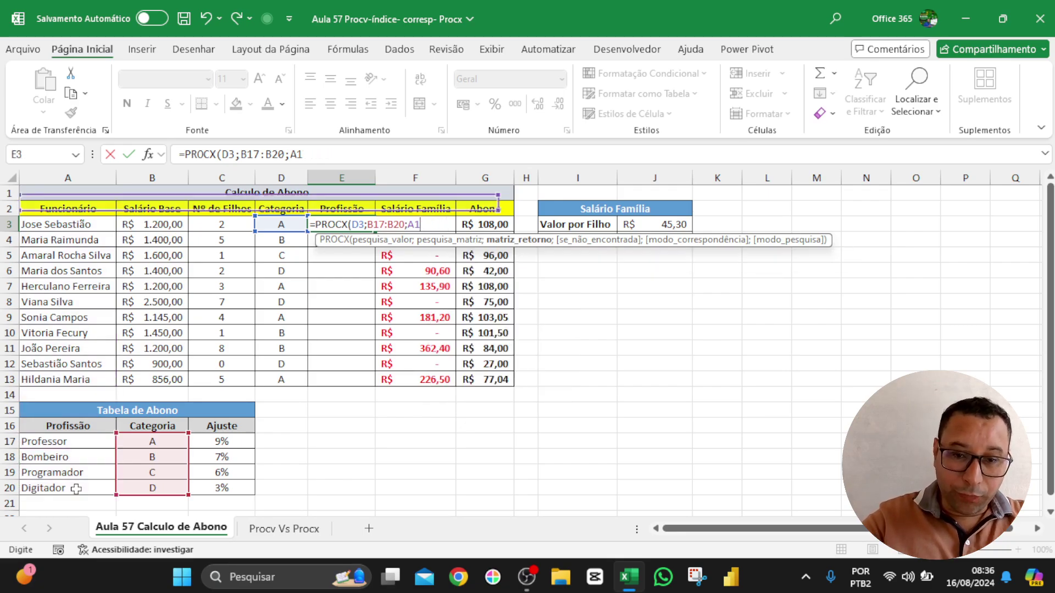
key("BackSpace")
key("BackSpace")
key("BackSpace")
key("BackSpace")
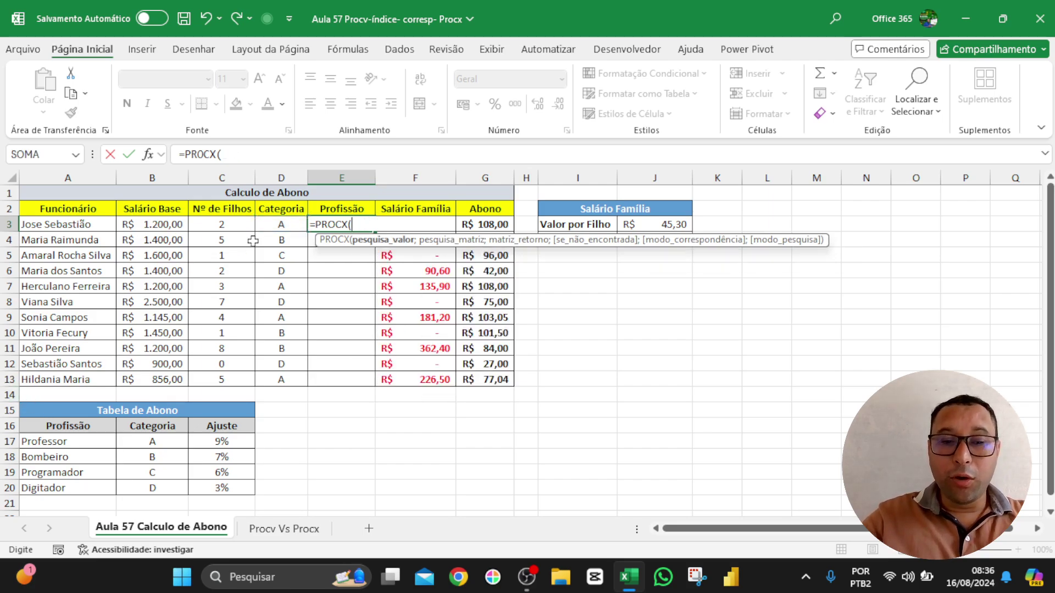
Step: Complete the PROCX formula in E3 with lookup value D3, lookup range B17:B20, return range A17:A20 and 0 if not found
left_click(266, 222)
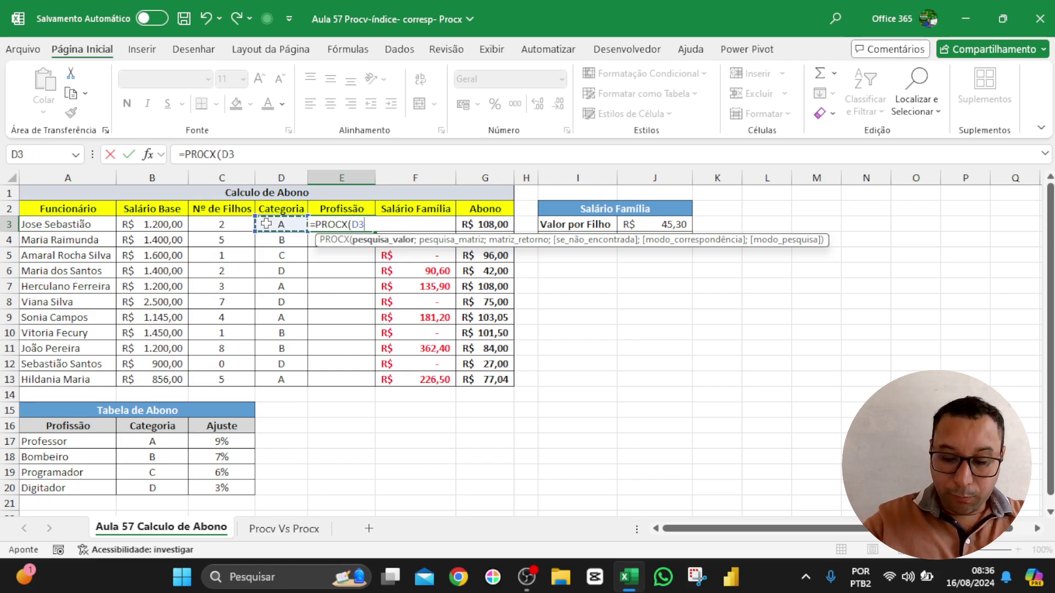
type(";")
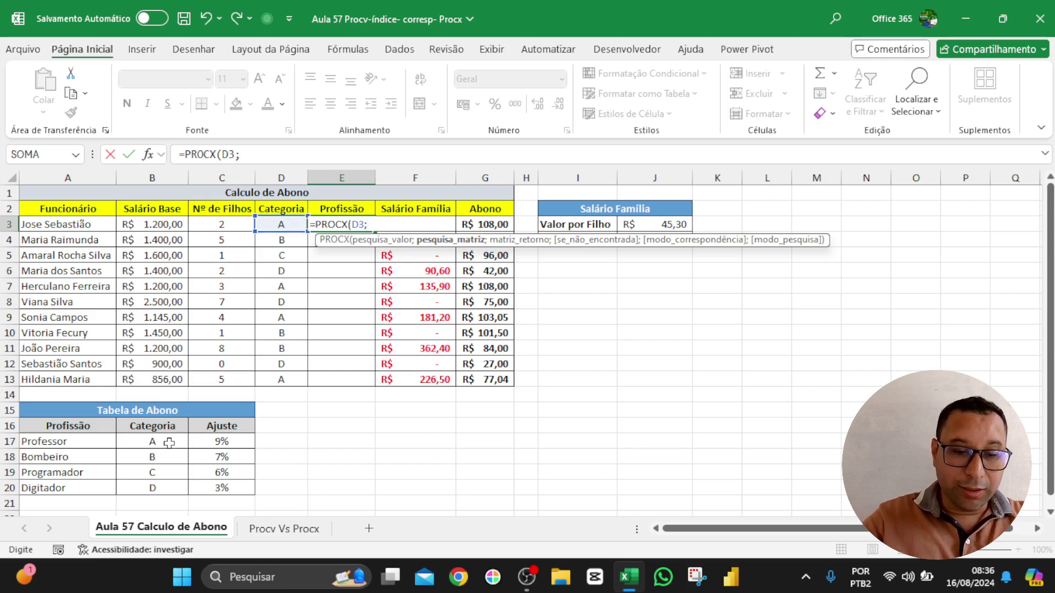
left_click_drag(168, 442, 162, 486)
type(";")
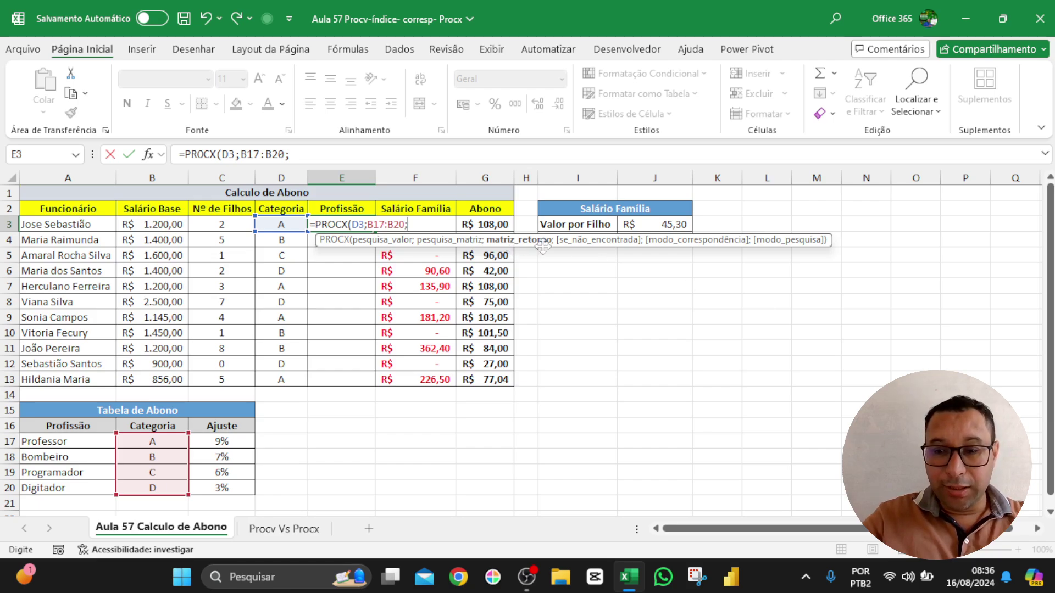
left_click(58, 443)
left_click_drag(58, 443, 56, 480)
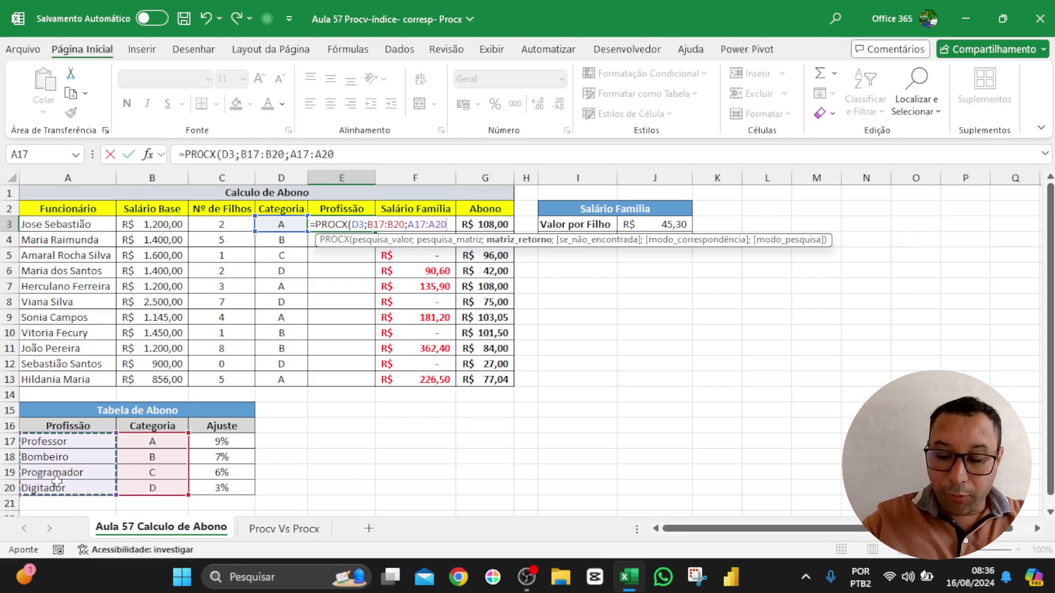
type(";")
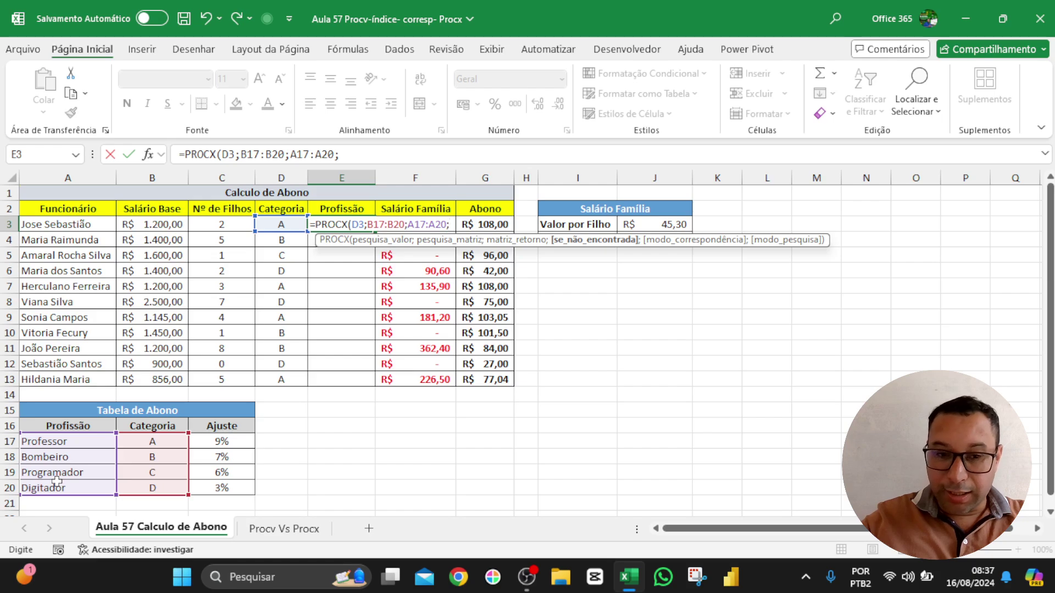
type("0")
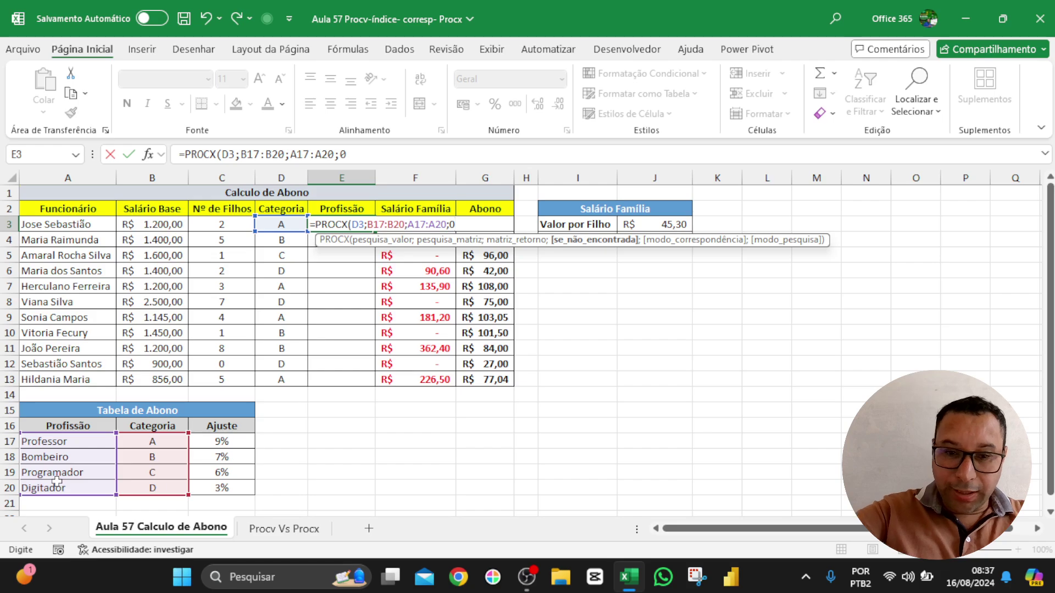
type(")")
key("Return")
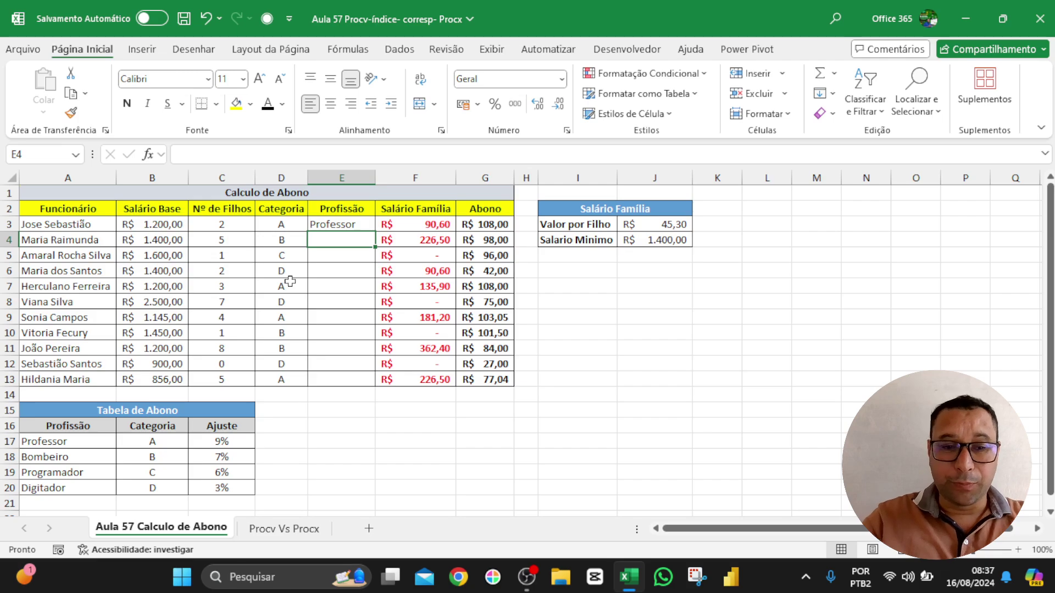
Step: Review the PROCX formula in E3 against the Professor row of the Tabela de Abono
left_click(319, 224)
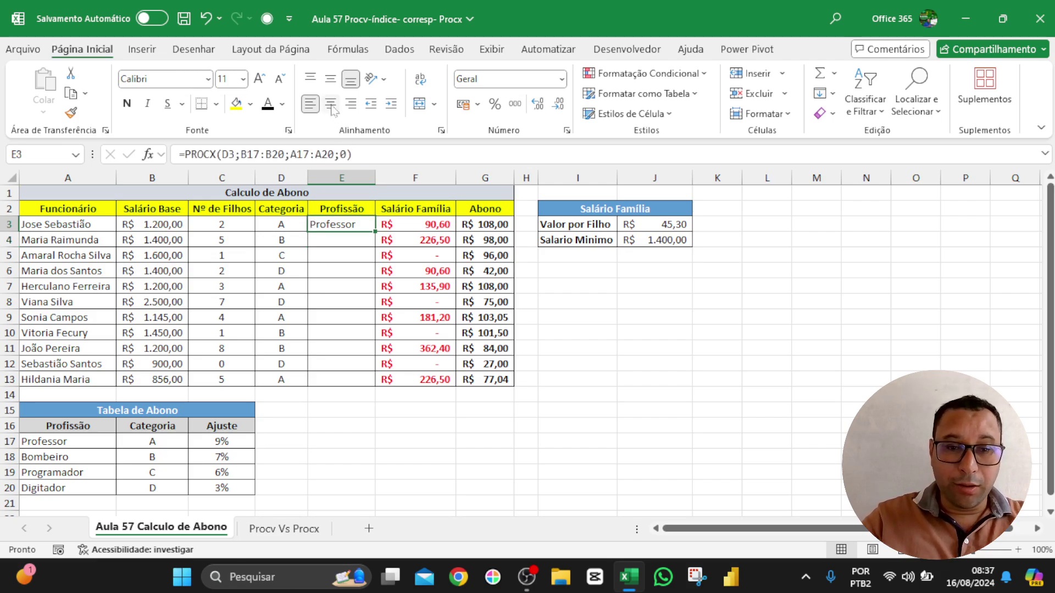
left_click(72, 437)
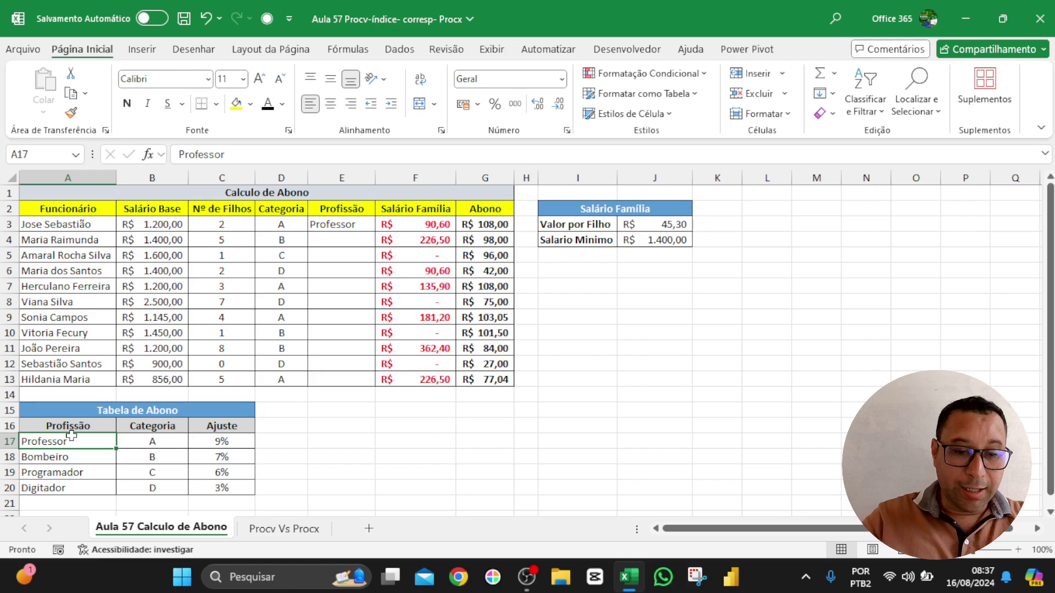
left_click(140, 440)
left_click(348, 459)
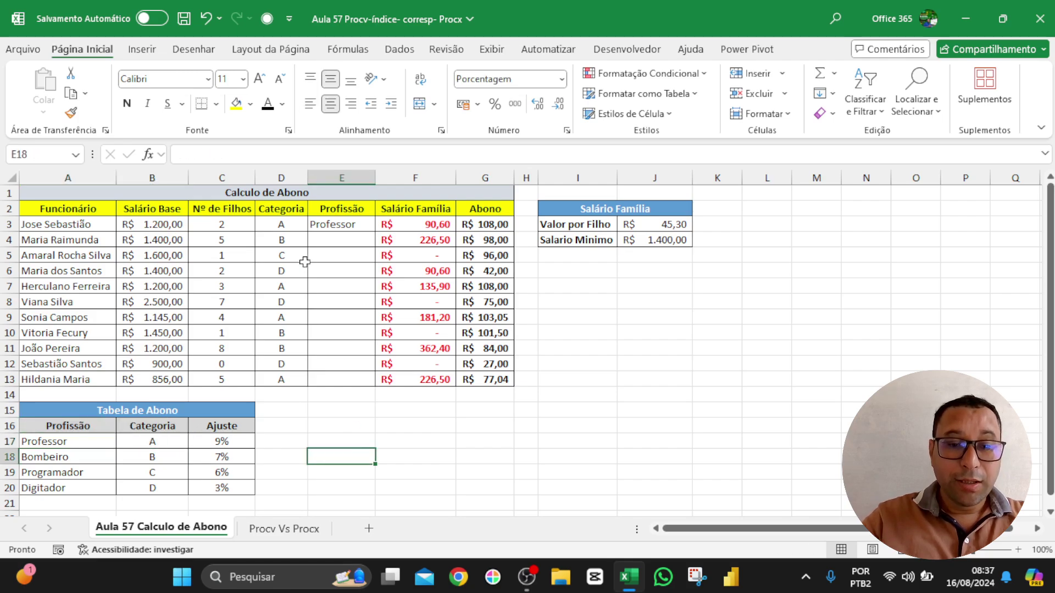
Step: Test the Profissão lookup by entering b and d as the category in D3, and restore it to A
left_click(304, 224)
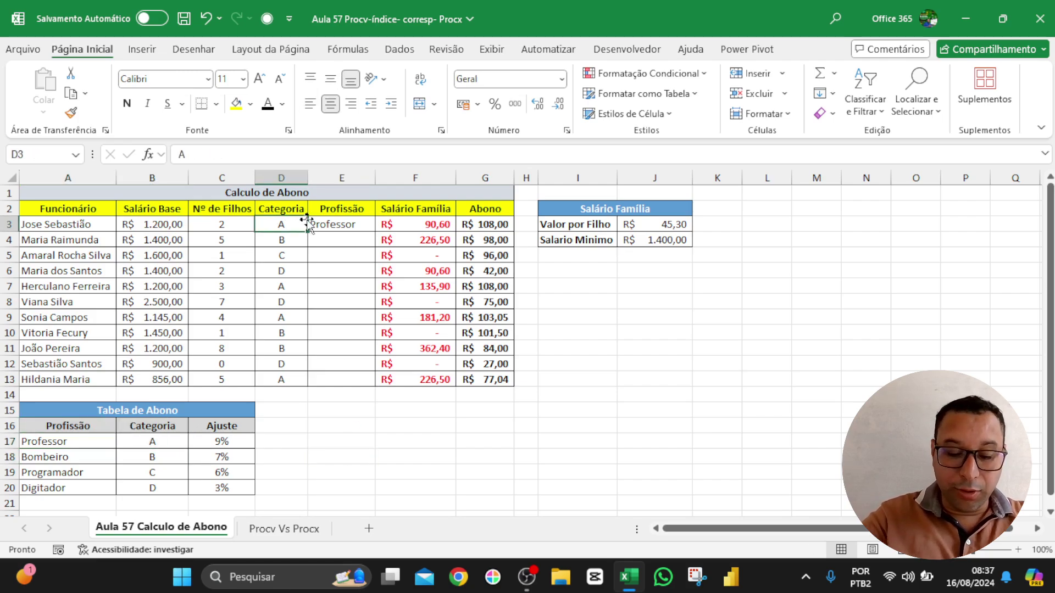
type("b")
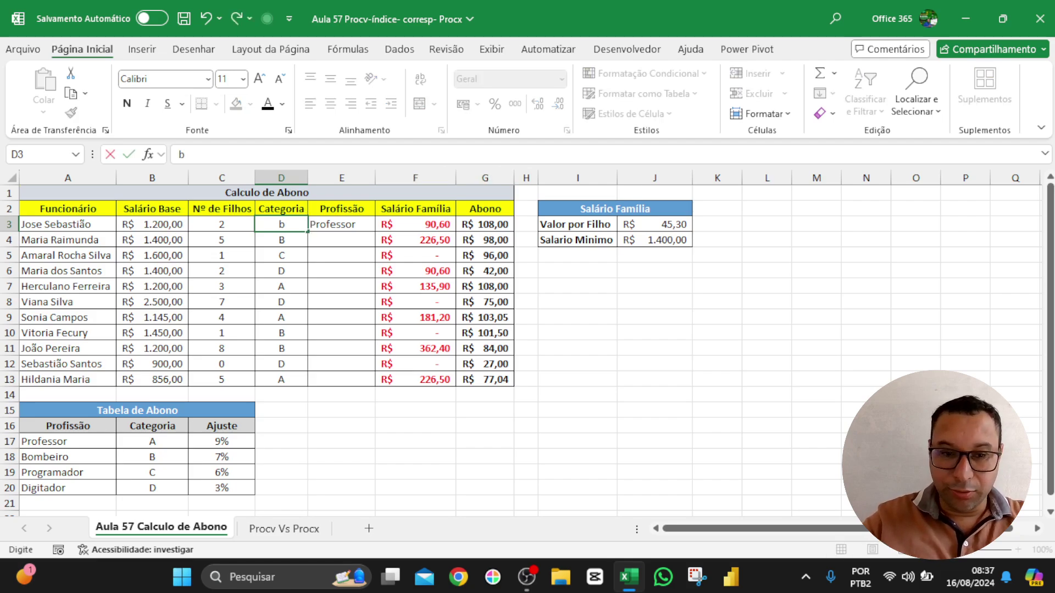
key("Return")
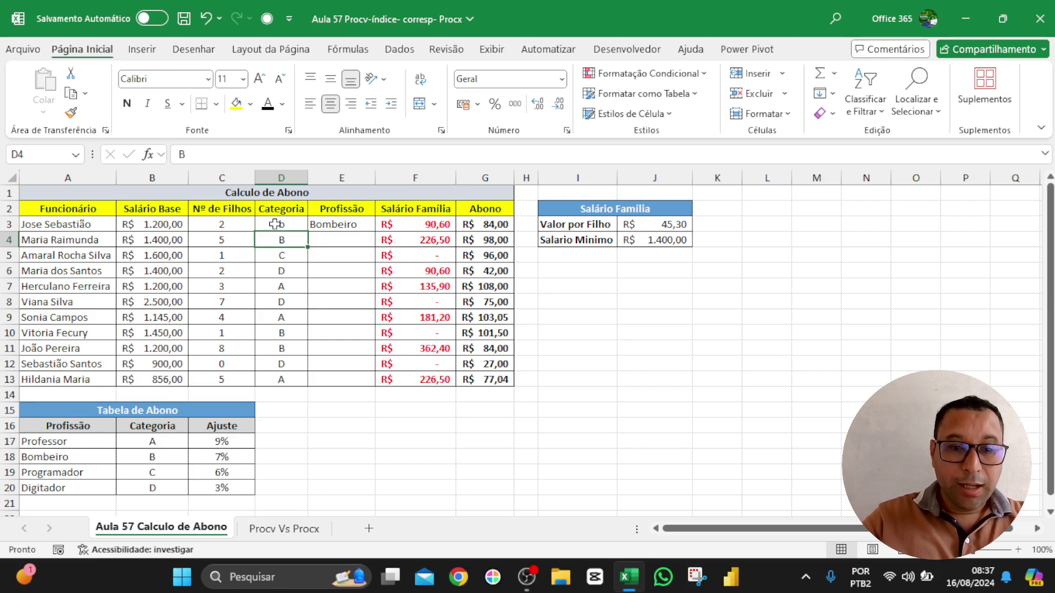
left_click(291, 223)
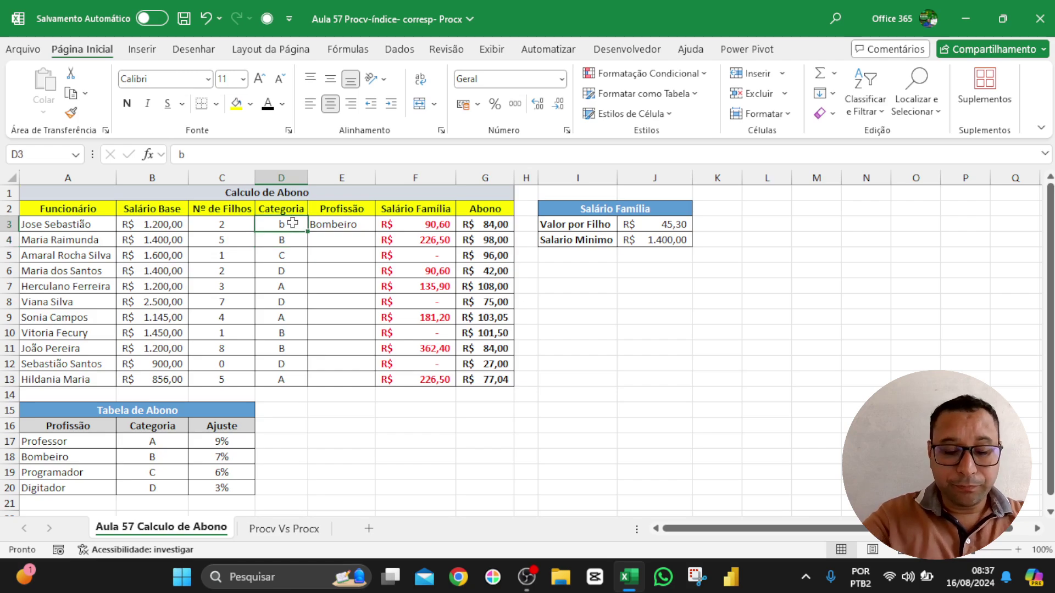
type("d")
left_click(341, 422)
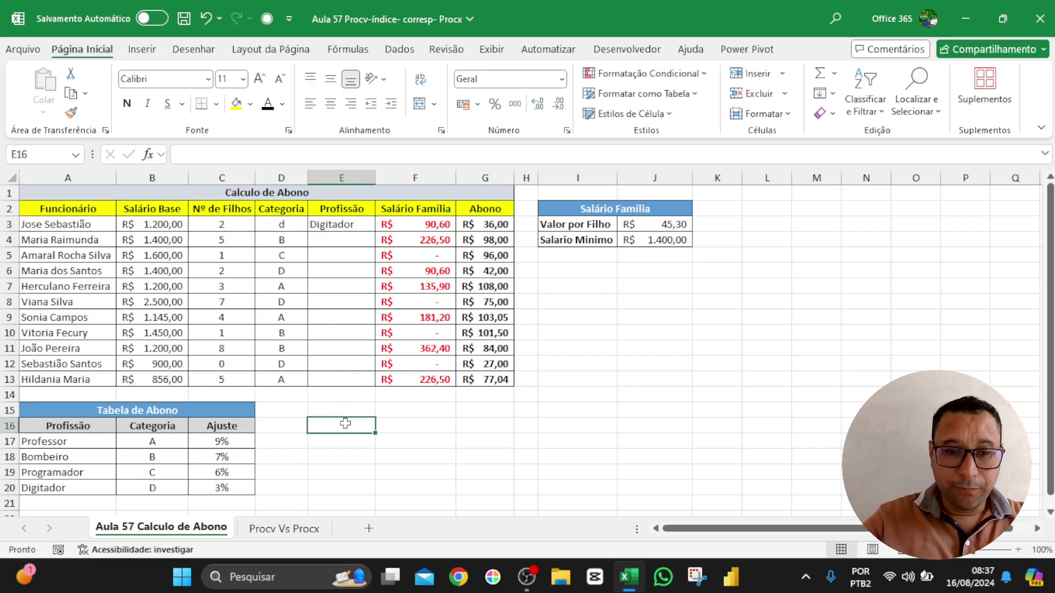
left_click(288, 220)
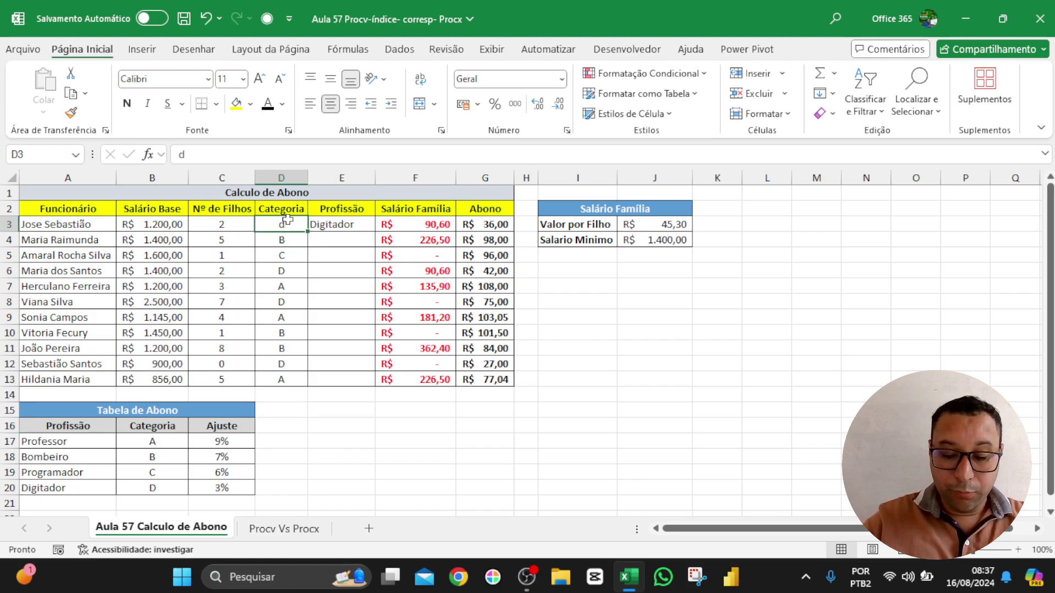
type("A")
left_click(355, 271)
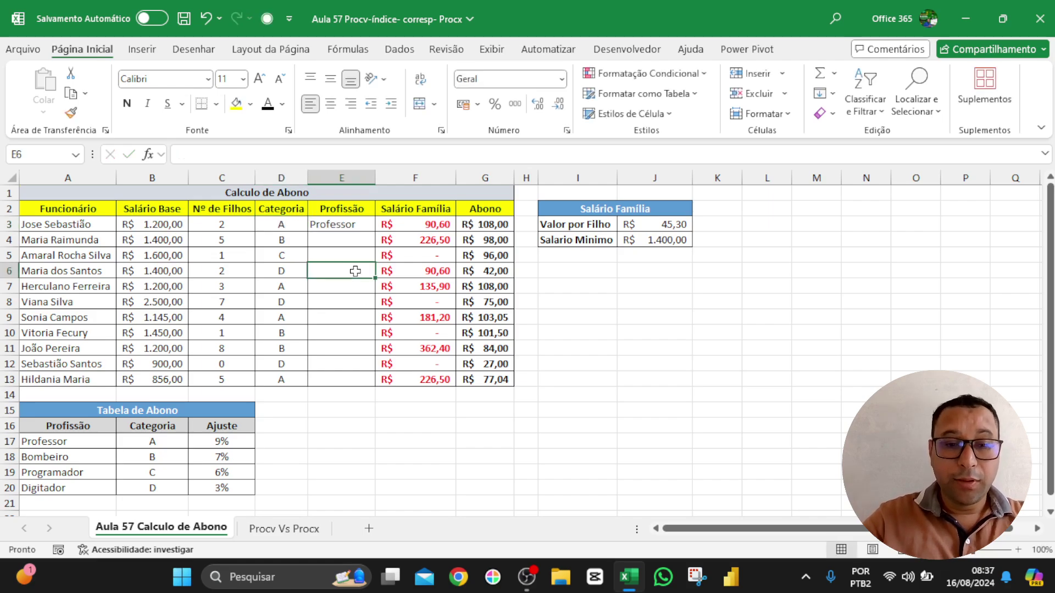
Step: Make the lookup range in the E3 PROCX formula absolute as $B$17:$B$20
double_click(366, 225)
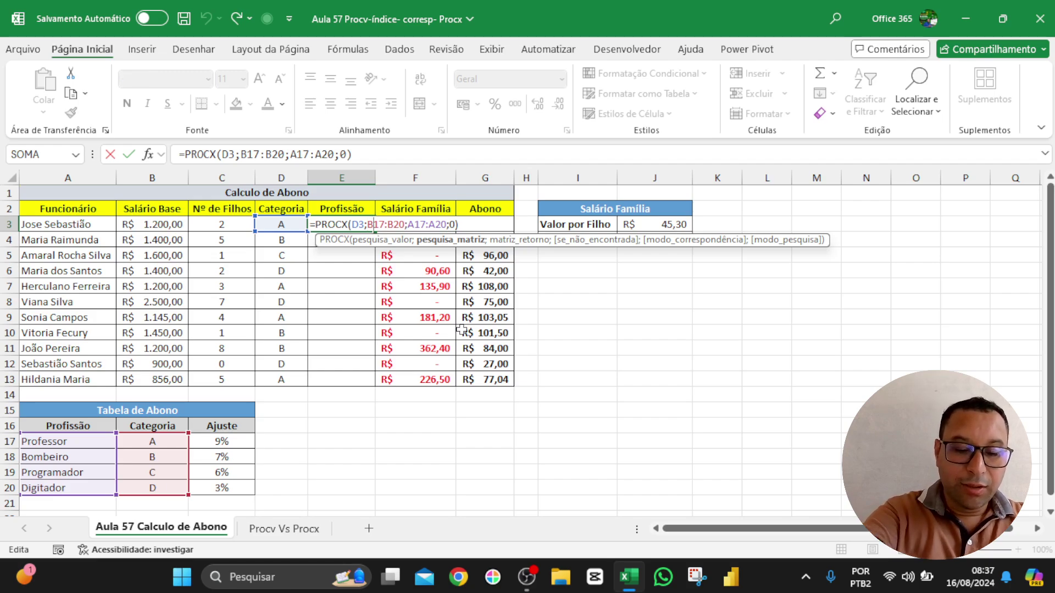
key("F4")
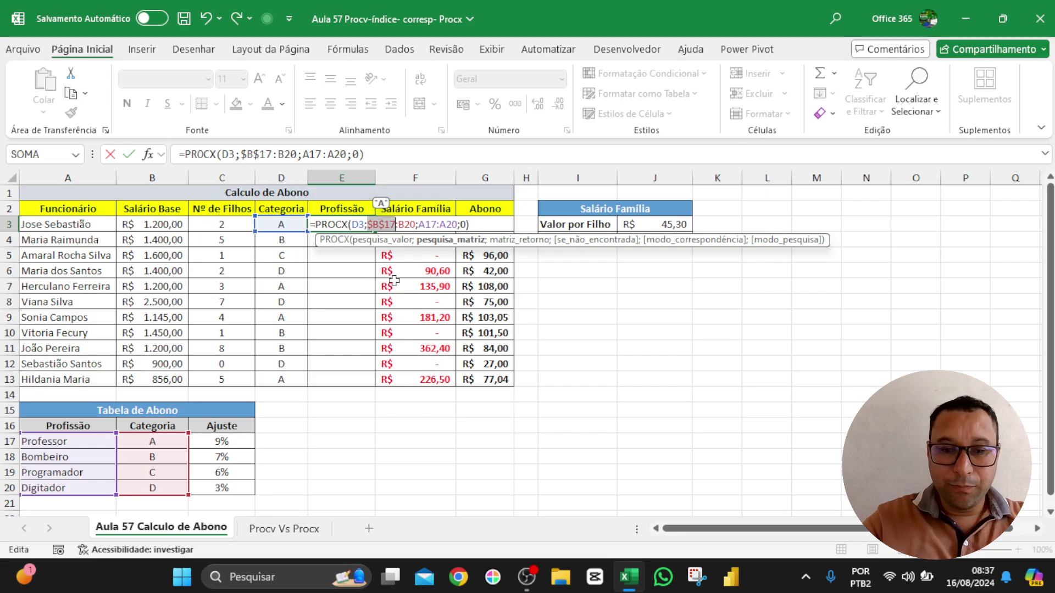
key("Right")
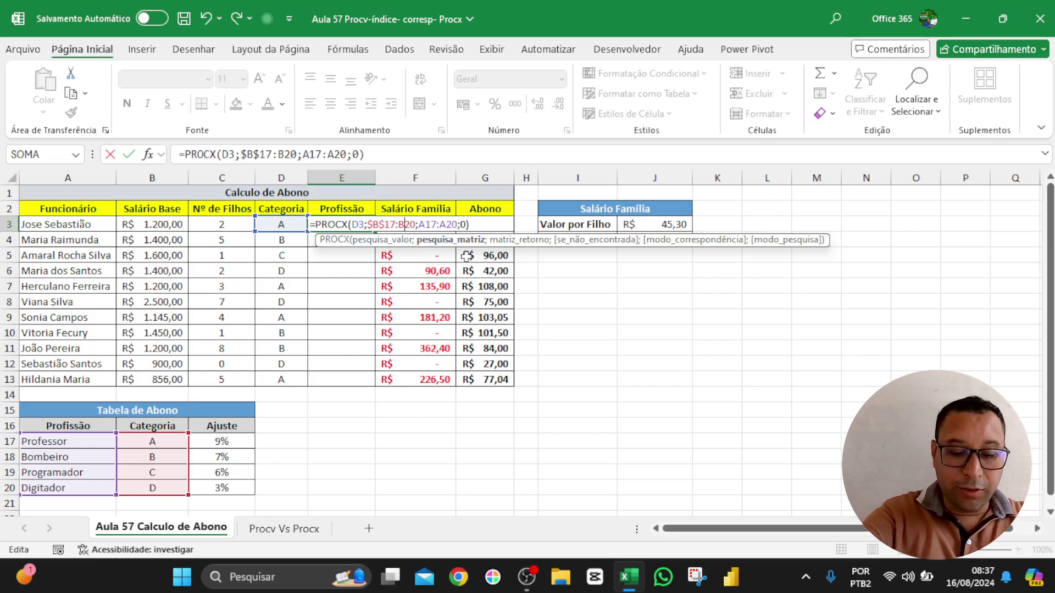
key("Right")
key("Right")
key("F4")
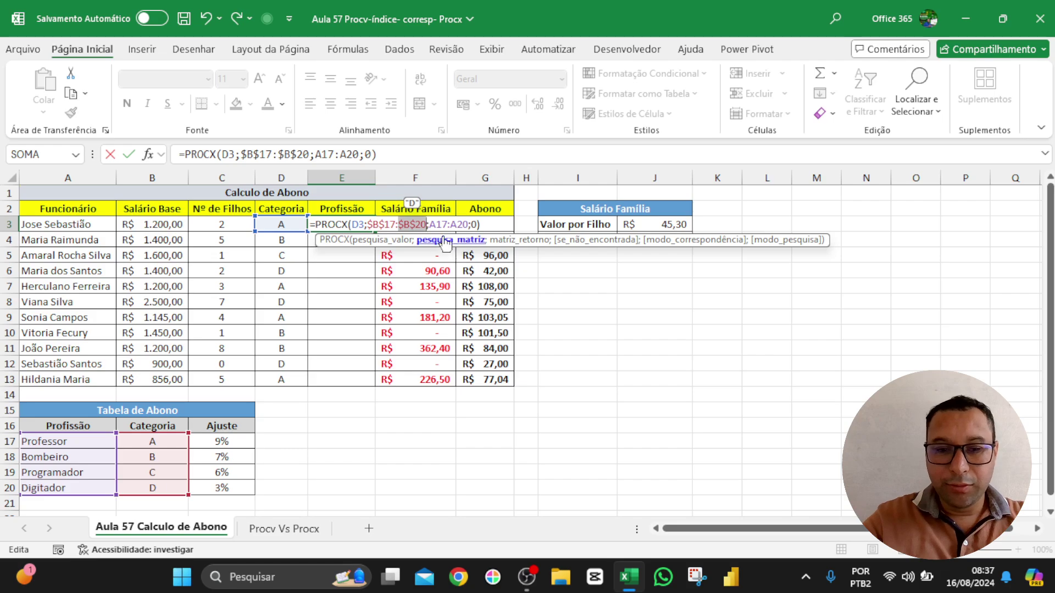
Step: Make the return range in the E3 formula absolute as $A$17:$A$20 and commit the formula
key("Right")
key("Right")
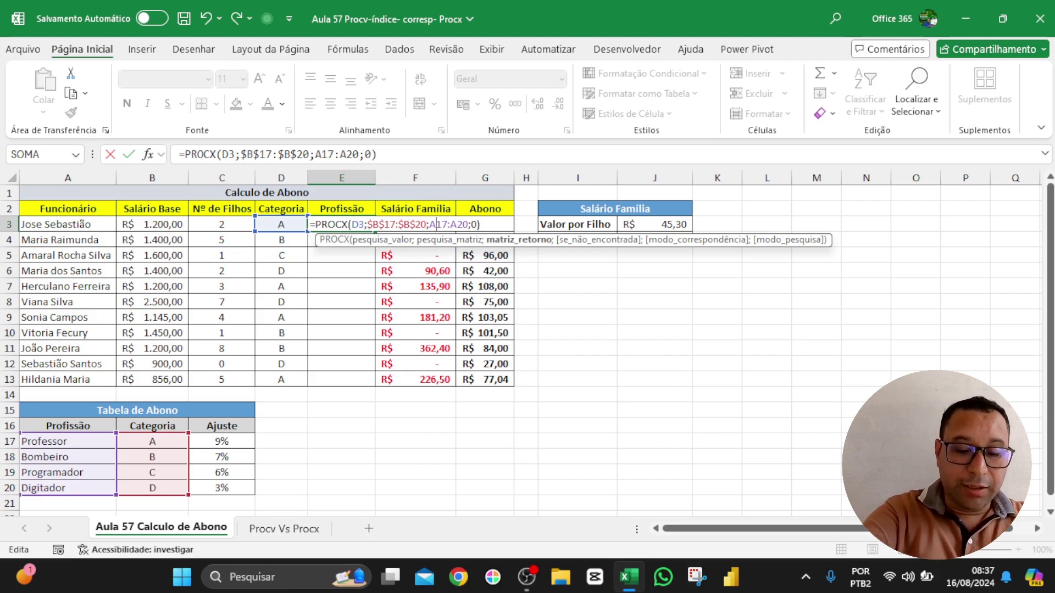
key("F4")
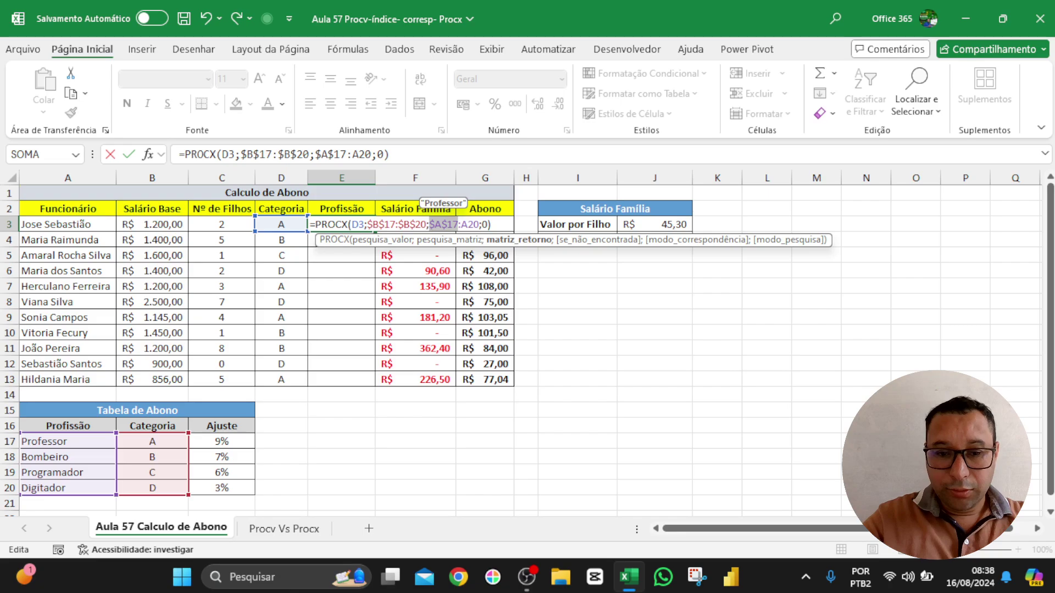
key("Right")
key("Right")
key("F4")
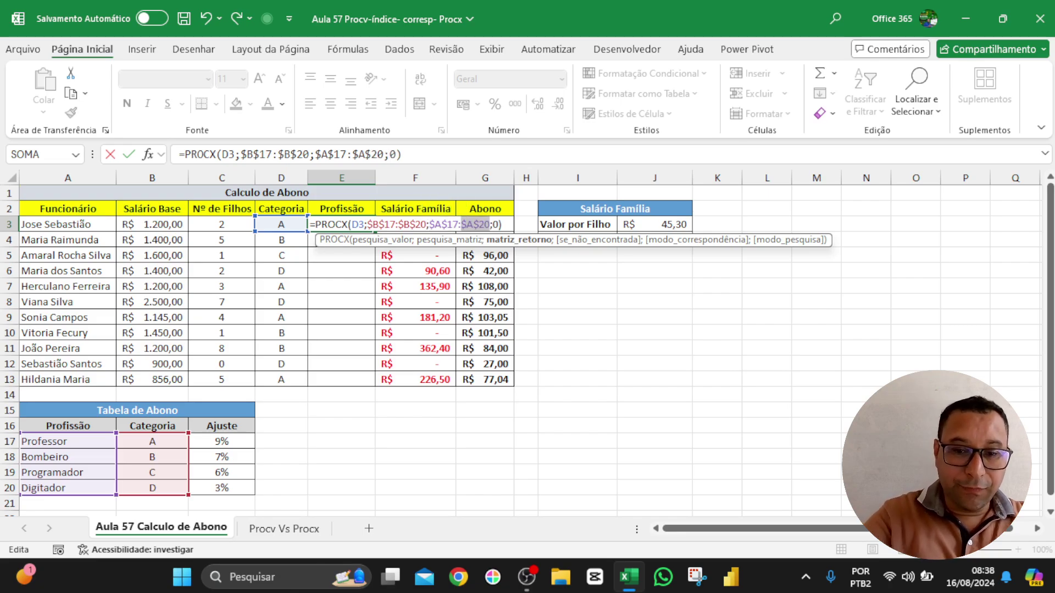
key("Return")
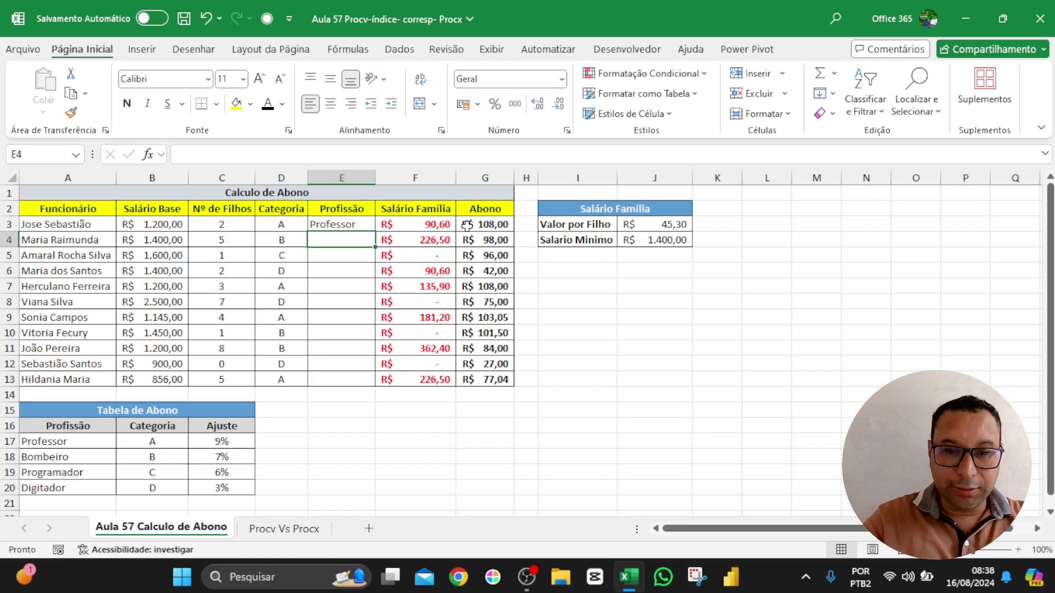
Step: Fill the PROCX formula from E3 down the Profissão column to E13
left_click(331, 222)
left_click_drag(367, 235, 357, 384)
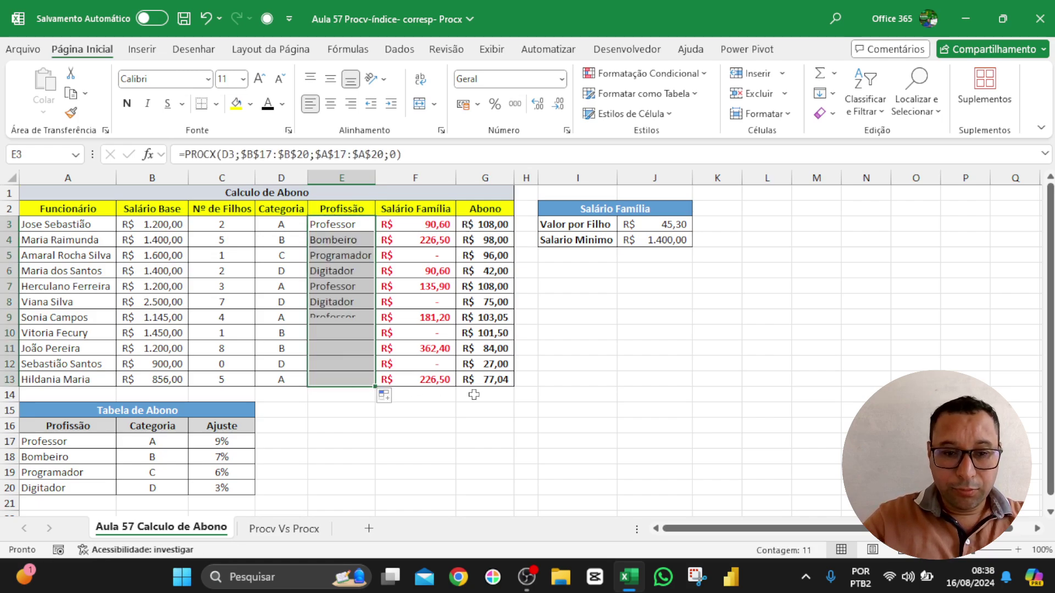
left_click(624, 398)
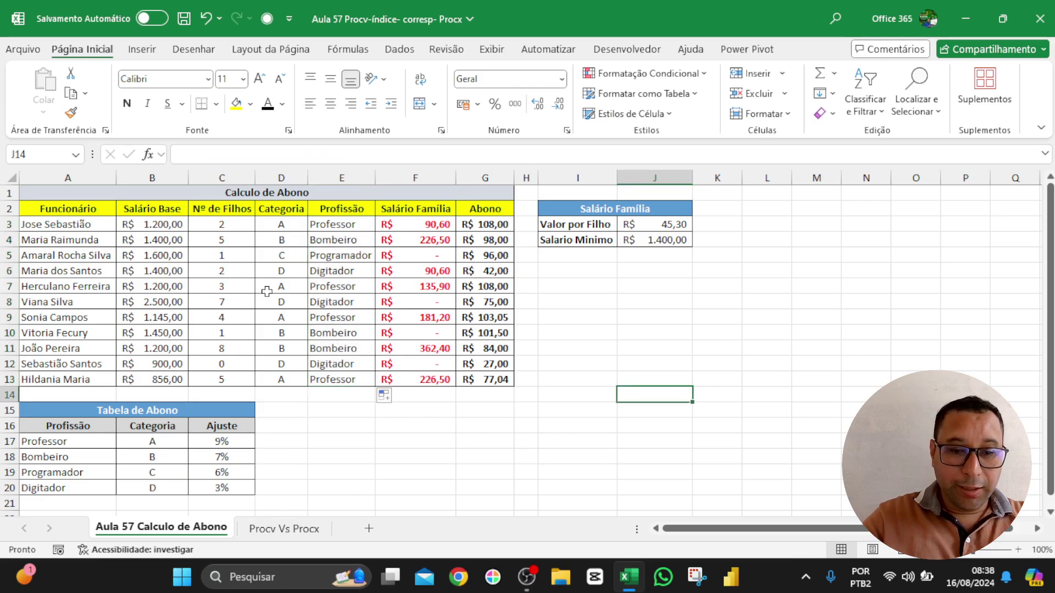
Step: Compare the Categoria and Profissão pairs in rows 7 and 11 with the Professor and Bombeiro rows of the Tabela de Abono
left_click_drag(271, 287, 330, 302)
left_click_drag(274, 350, 330, 348)
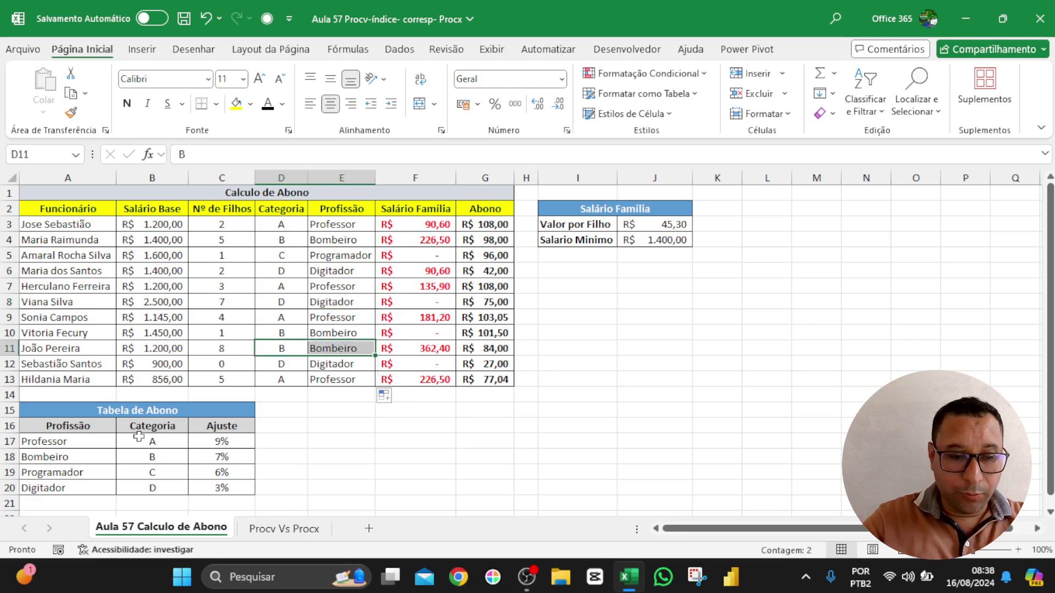
left_click_drag(64, 441, 147, 440)
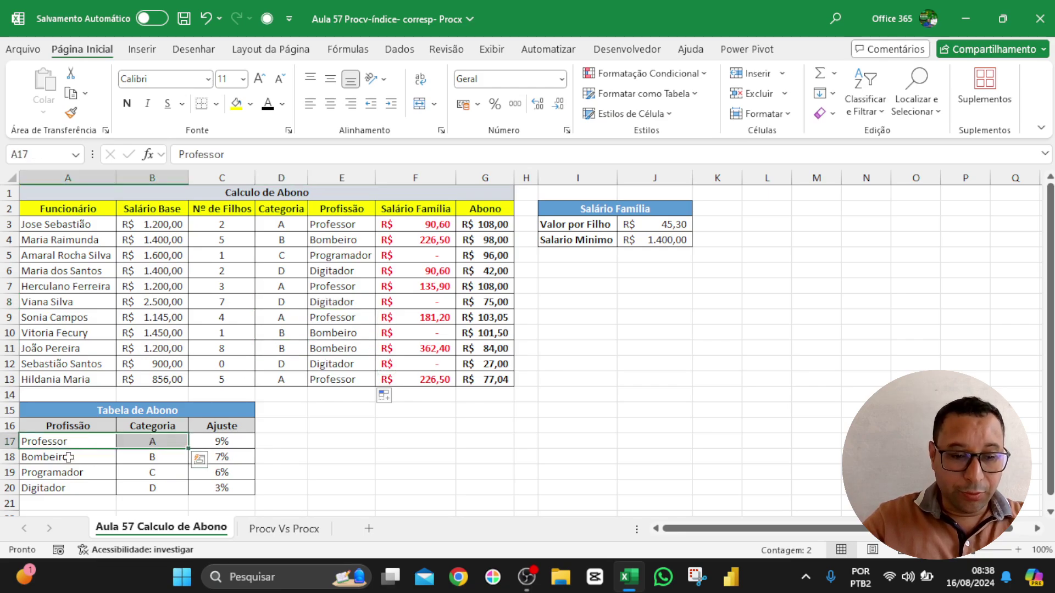
left_click_drag(70, 456, 144, 456)
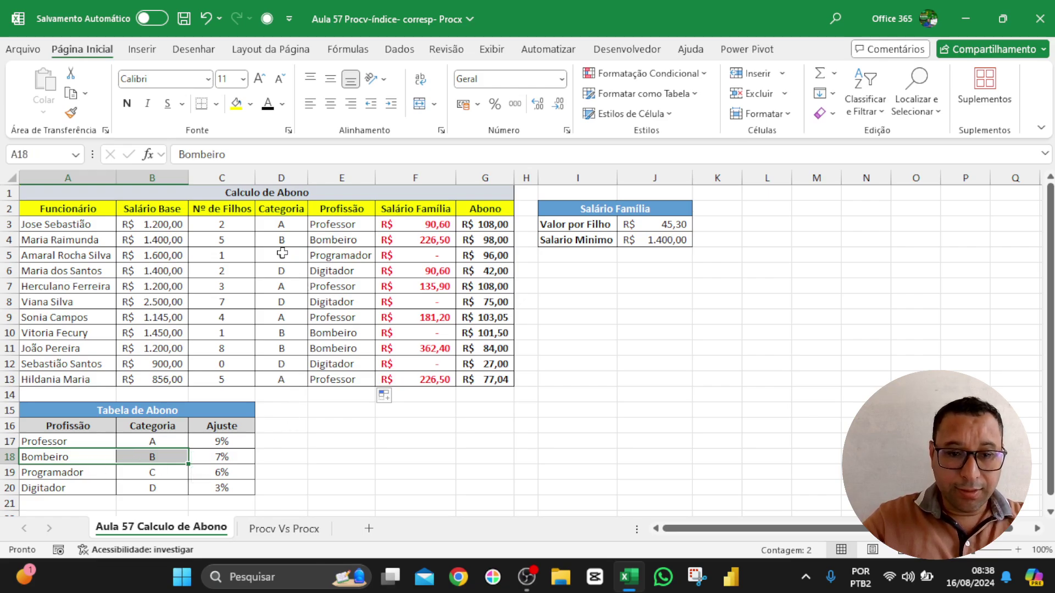
Step: Check the Categoria and Profissão pair in row 5 of the Calculo de Abono table
left_click_drag(281, 255, 335, 255)
left_click(599, 413)
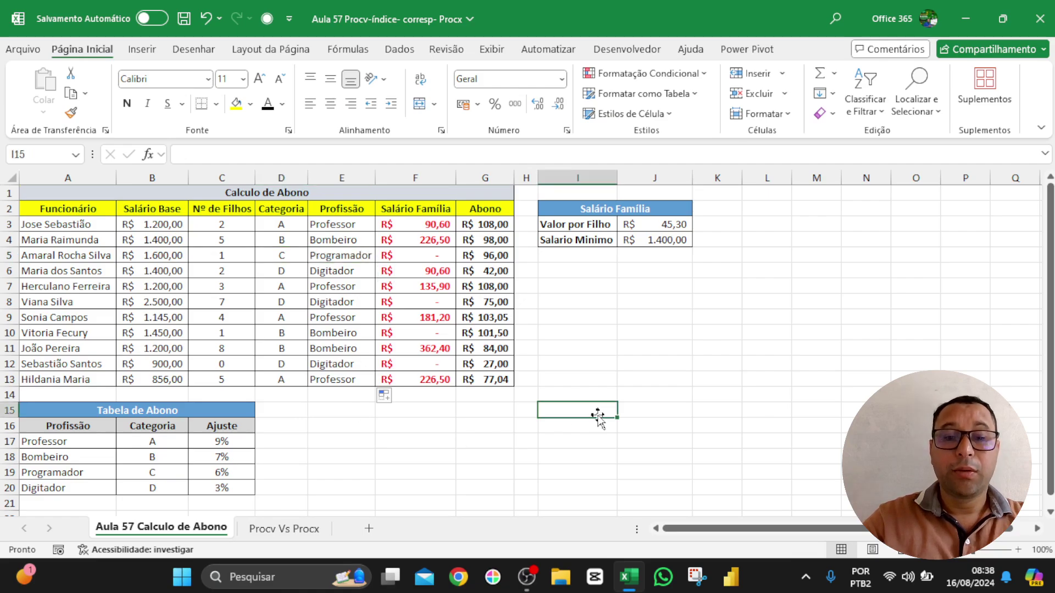
left_click(377, 175)
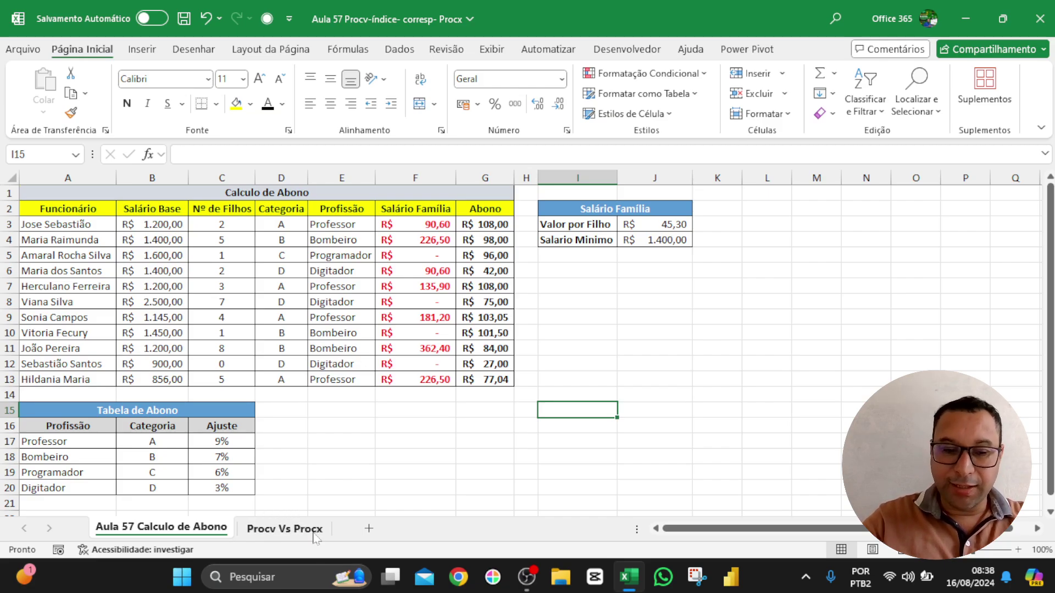
Step: Switch to the Procv Vs Procx sheet and examine the first Id, its Salário + 10% formula and the empty Procx column
left_click(286, 533)
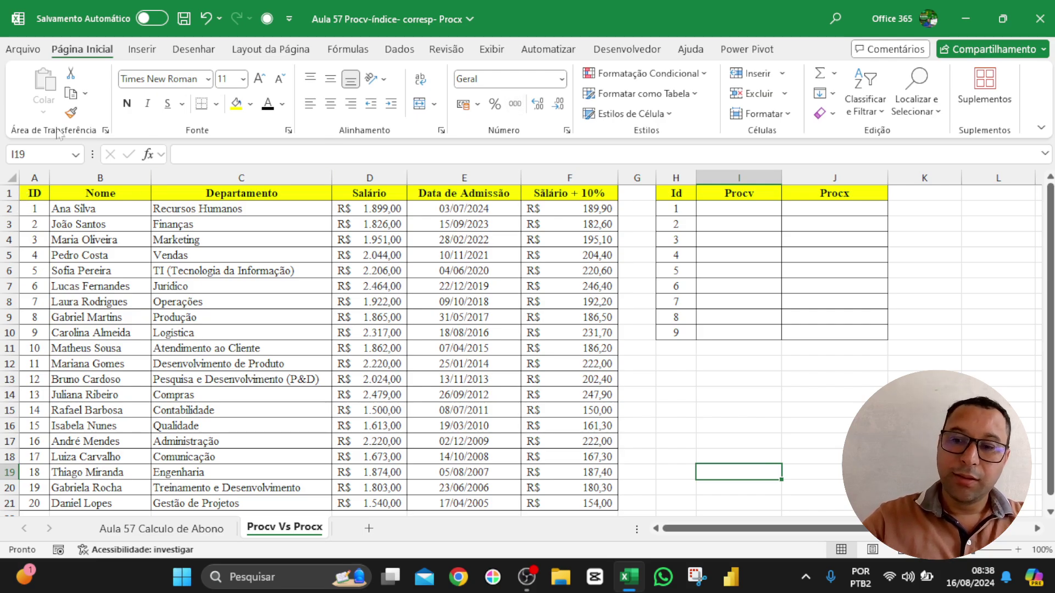
left_click(674, 207)
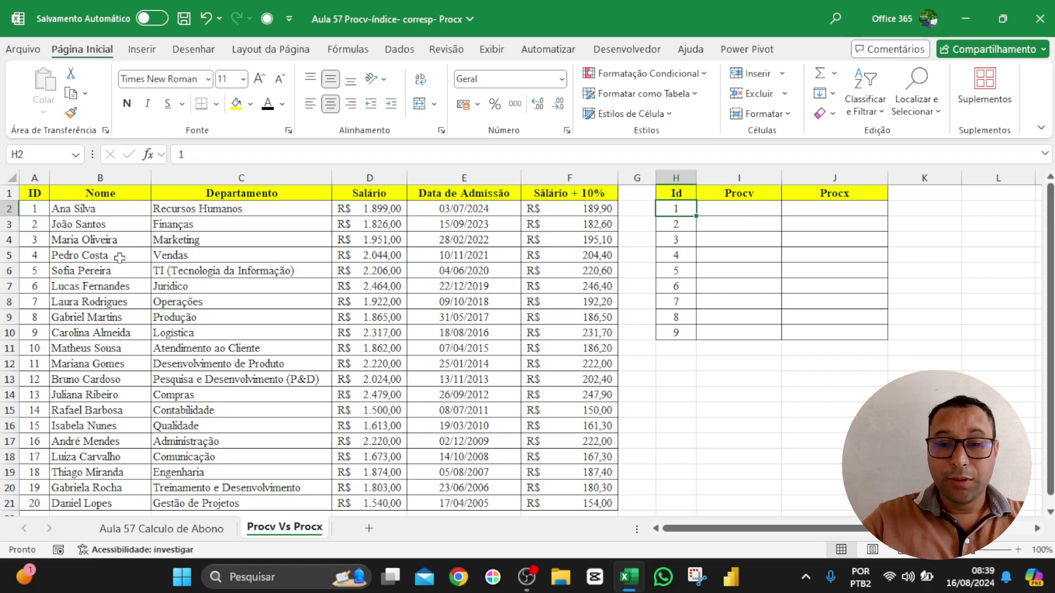
left_click(593, 213)
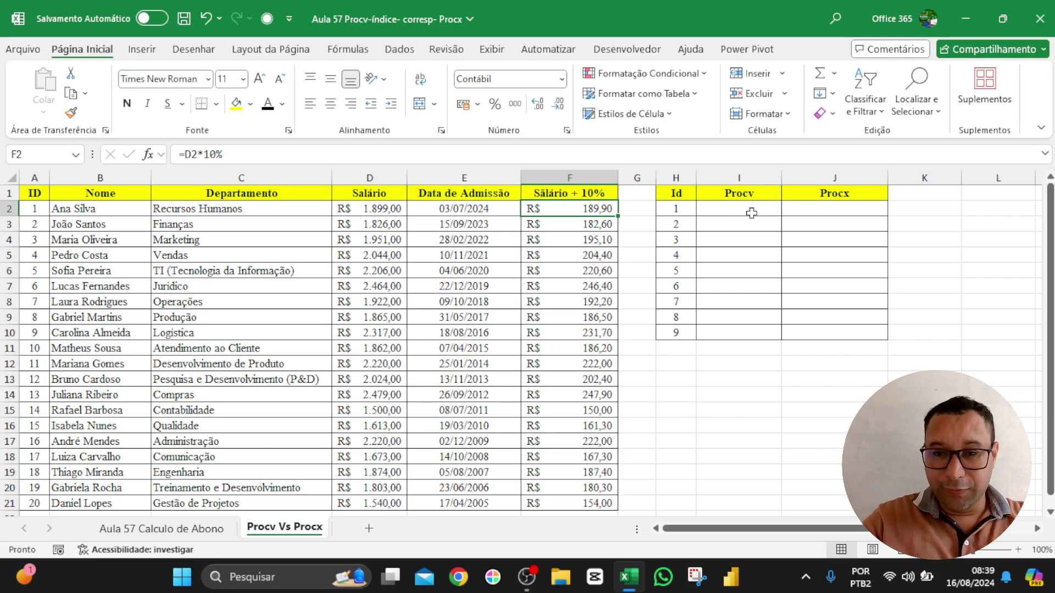
left_click(833, 208)
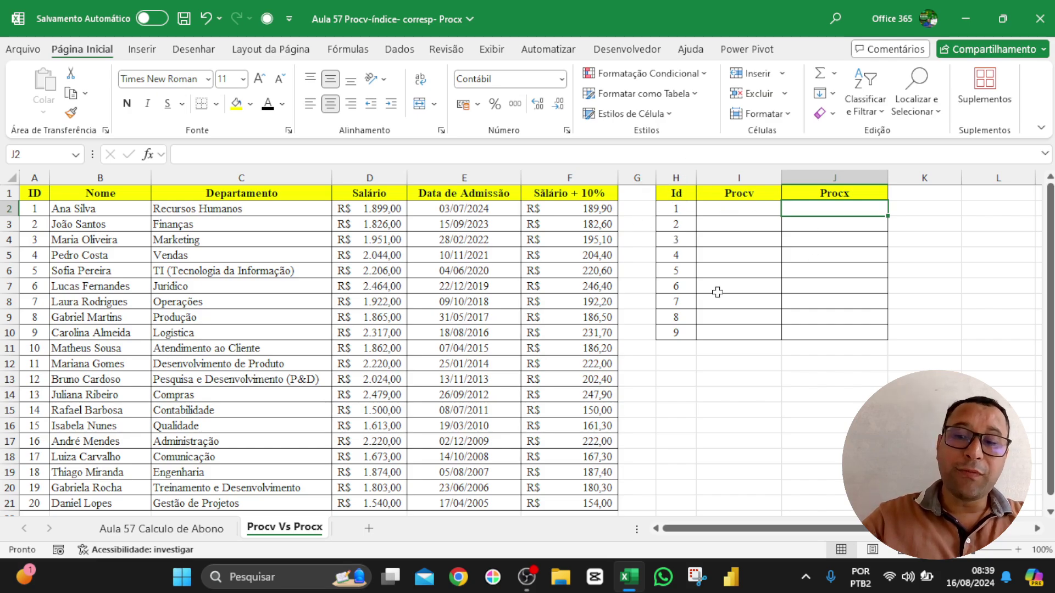
Step: Start a PROCV formula in I2 with the Id in H2 as the lookup value
left_click(735, 210)
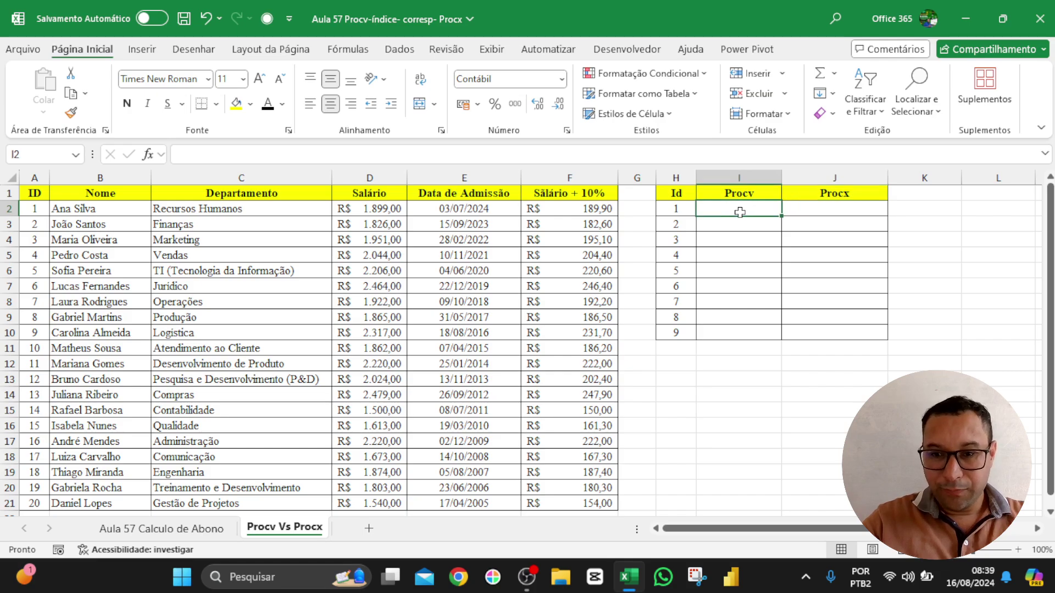
type("=procv")
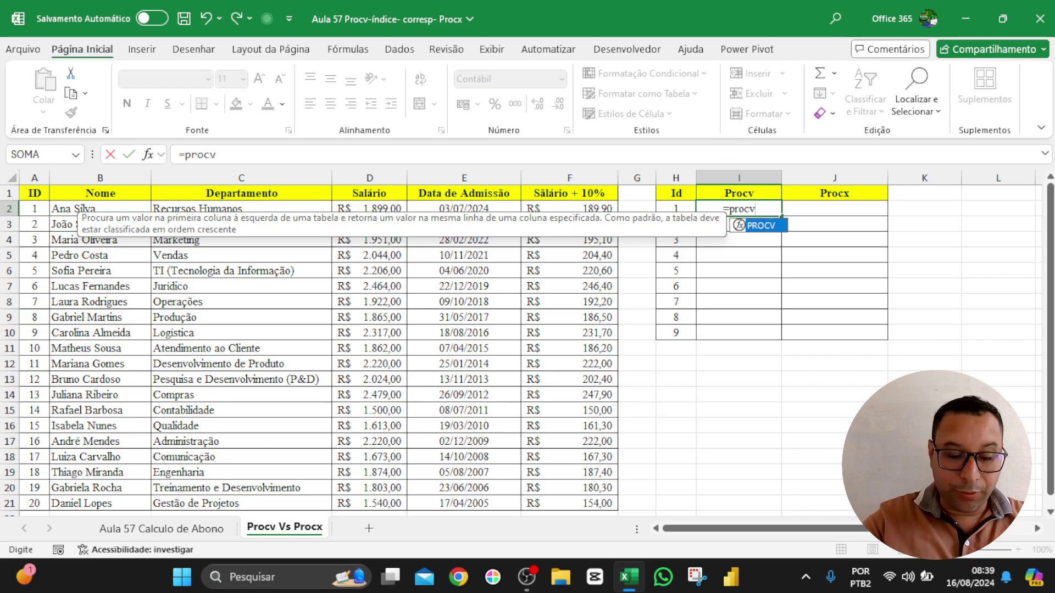
key("Tab")
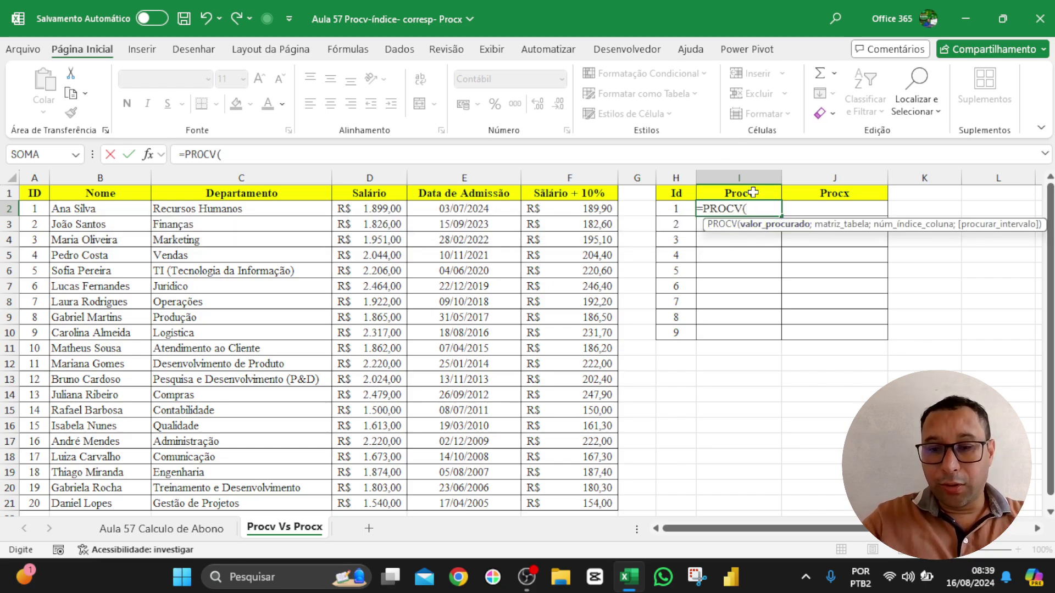
left_click(672, 208)
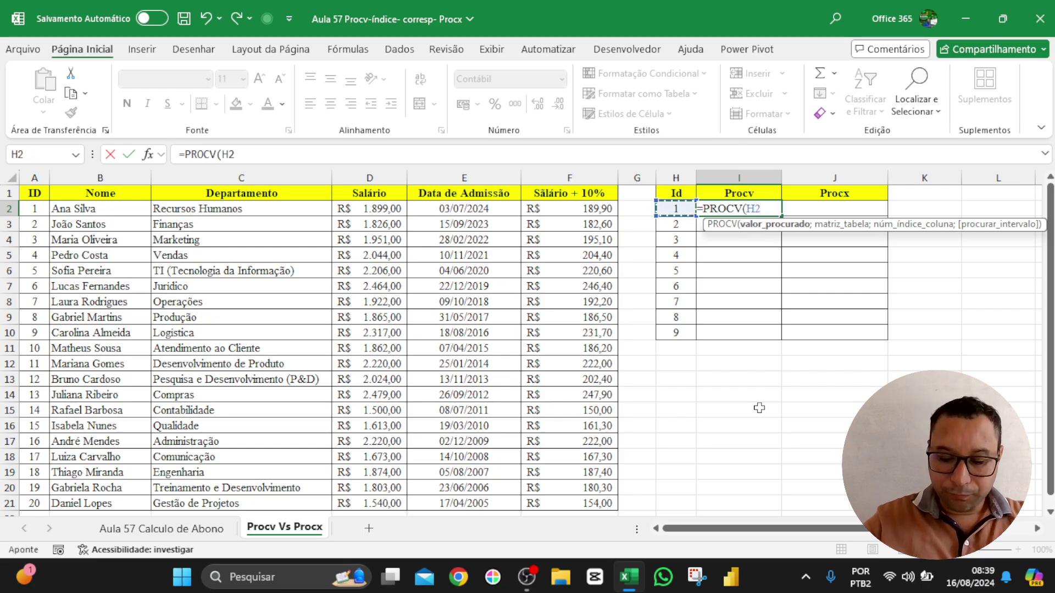
type(";")
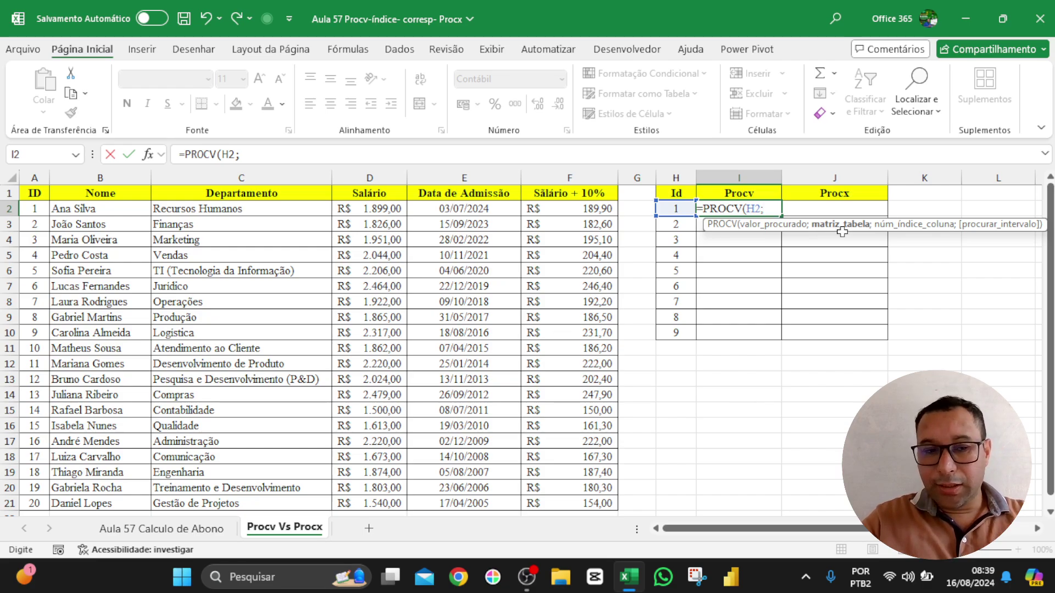
Step: Set the whole employee table A1:F21, headers included, as the PROCV table array
left_click_drag(28, 189, 563, 472)
scroll(556, 397, "down", 5)
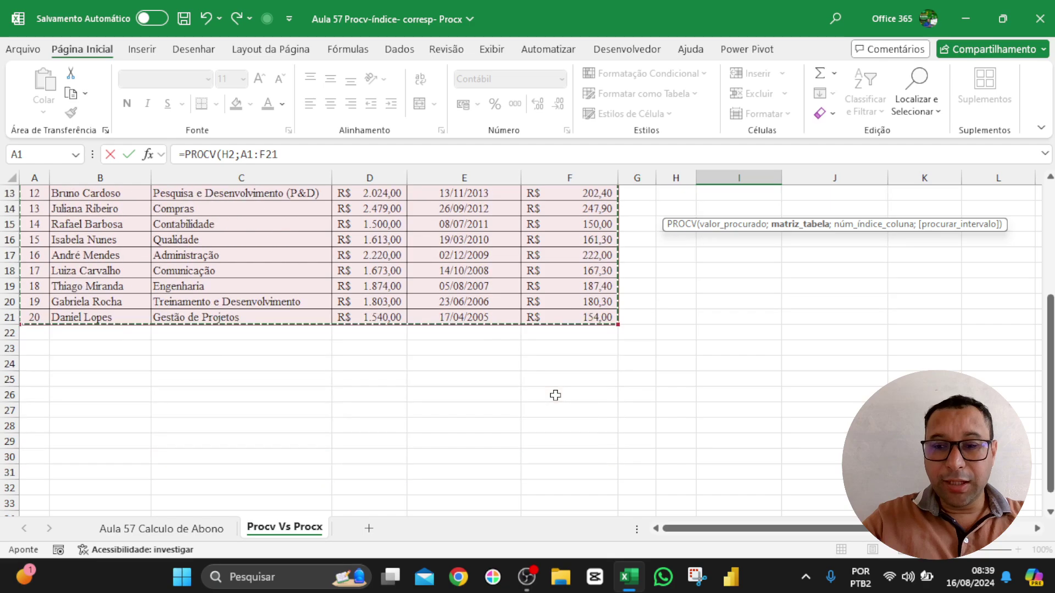
left_click_drag(1050, 343, 1050, 190)
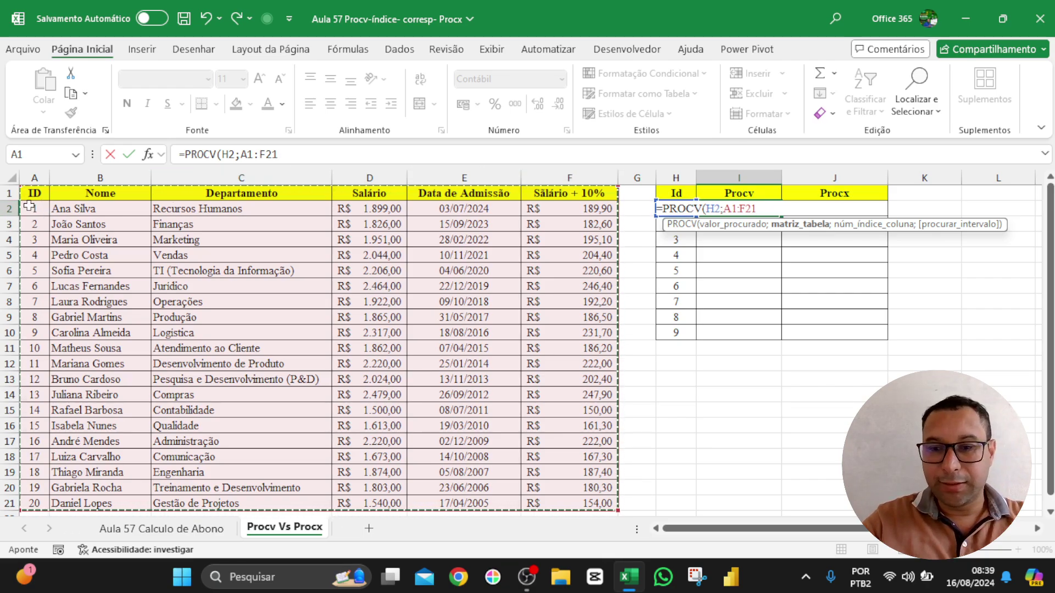
Step: Complete the I2 formula with column index 6 and exact match 0, and compare its result with Salário + 10% in row 2
type(";6")
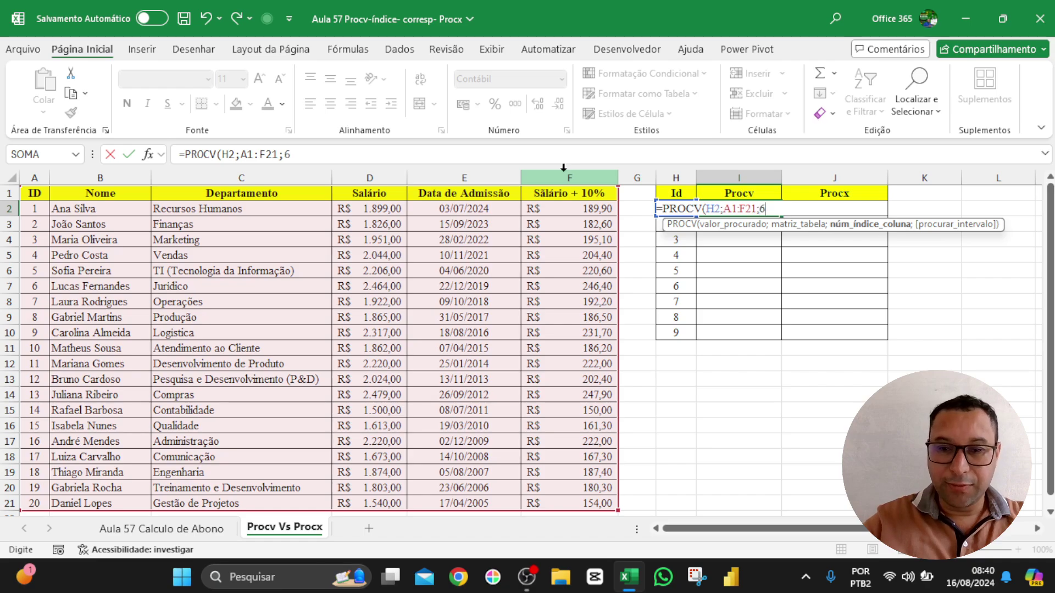
type(";")
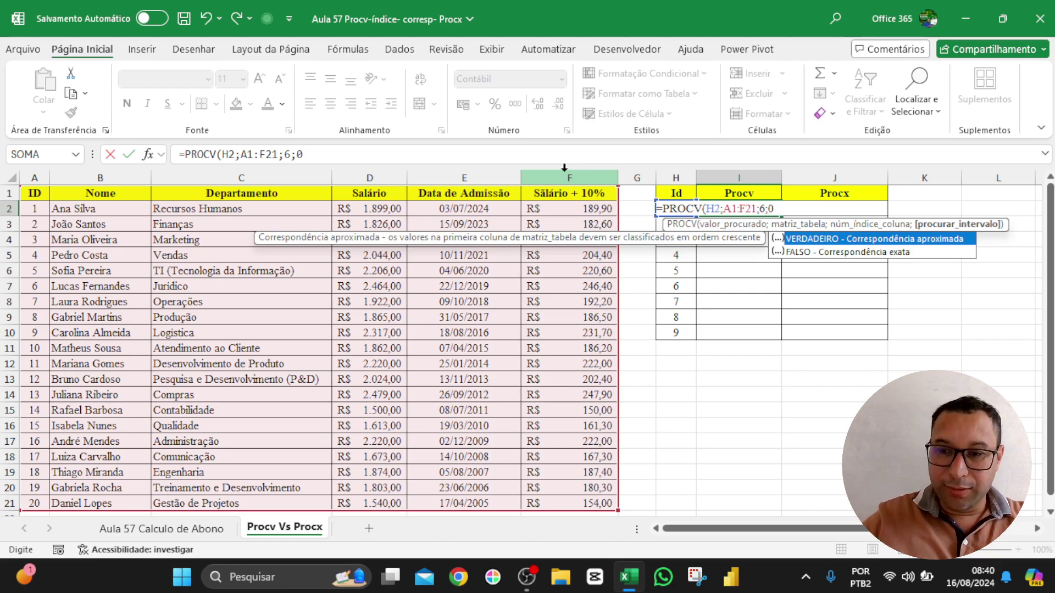
type("0)")
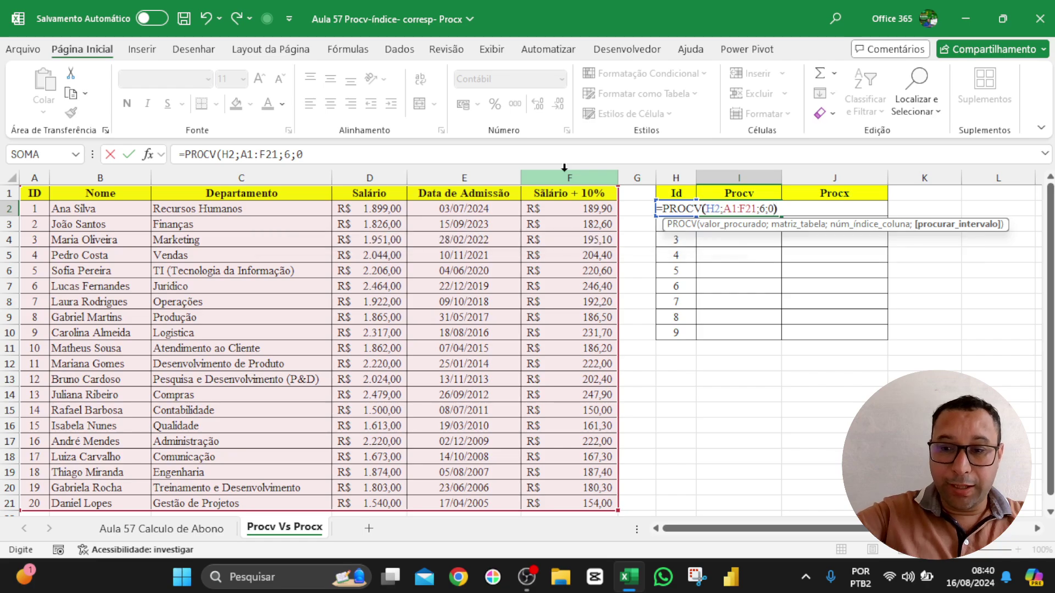
key("Return")
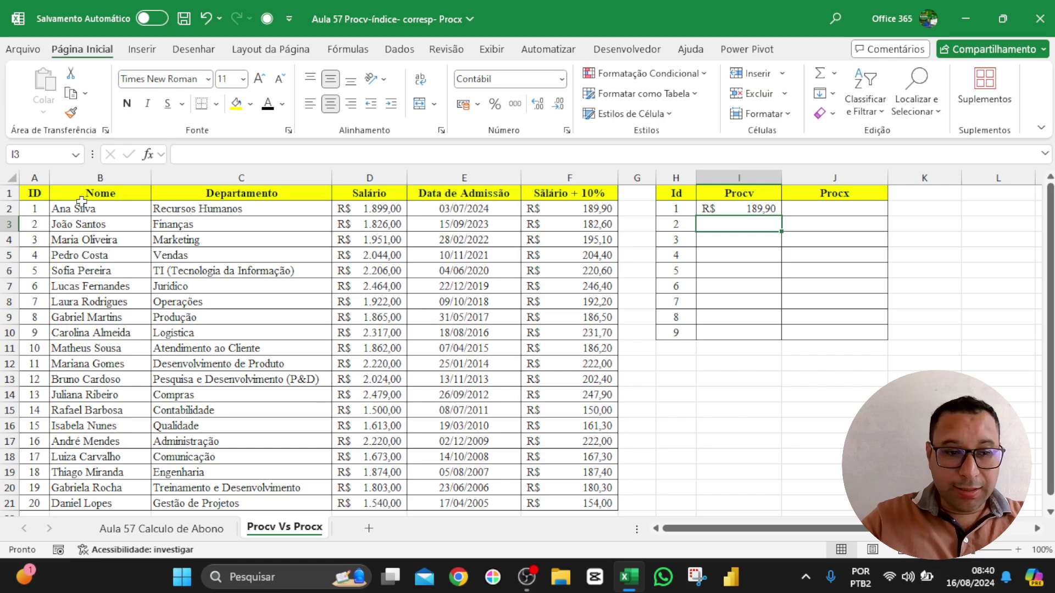
left_click_drag(82, 209, 562, 208)
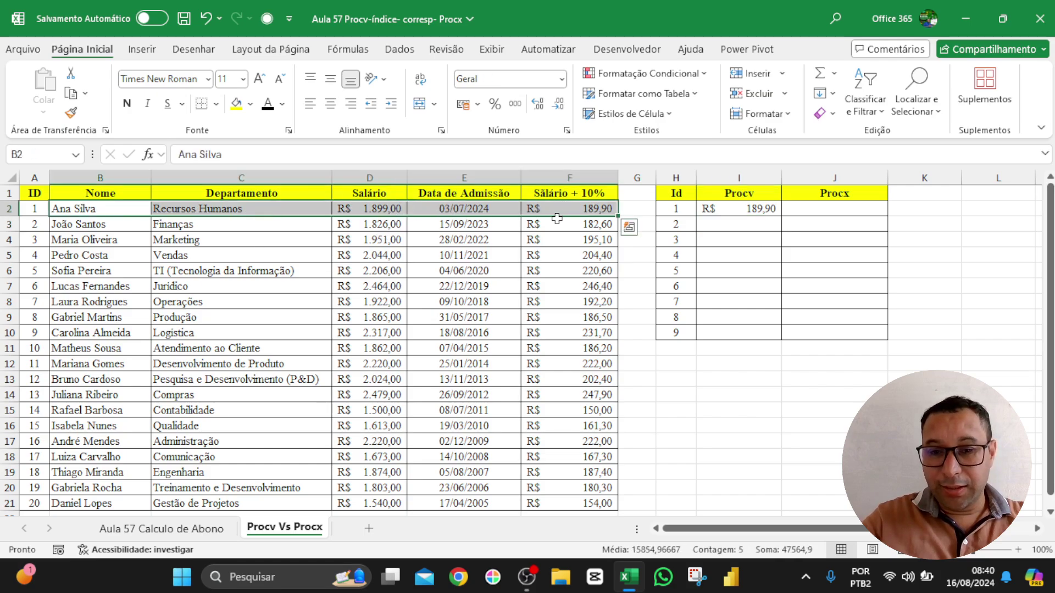
left_click(566, 205)
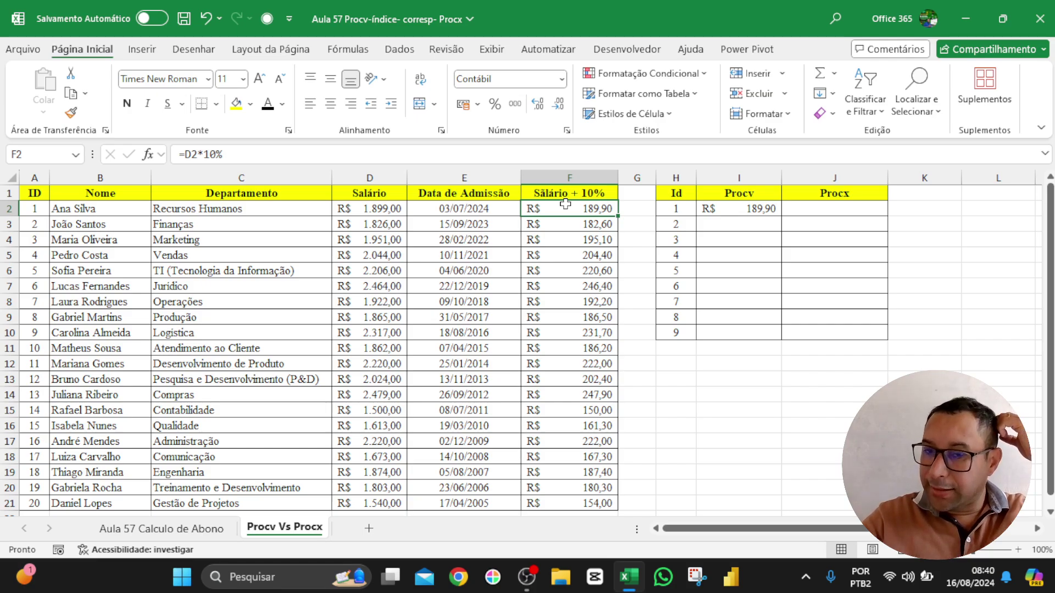
Step: Make the table range in the I2 PROCV formula absolute as $A$1:$F$21 and commit the formula
left_click(753, 207)
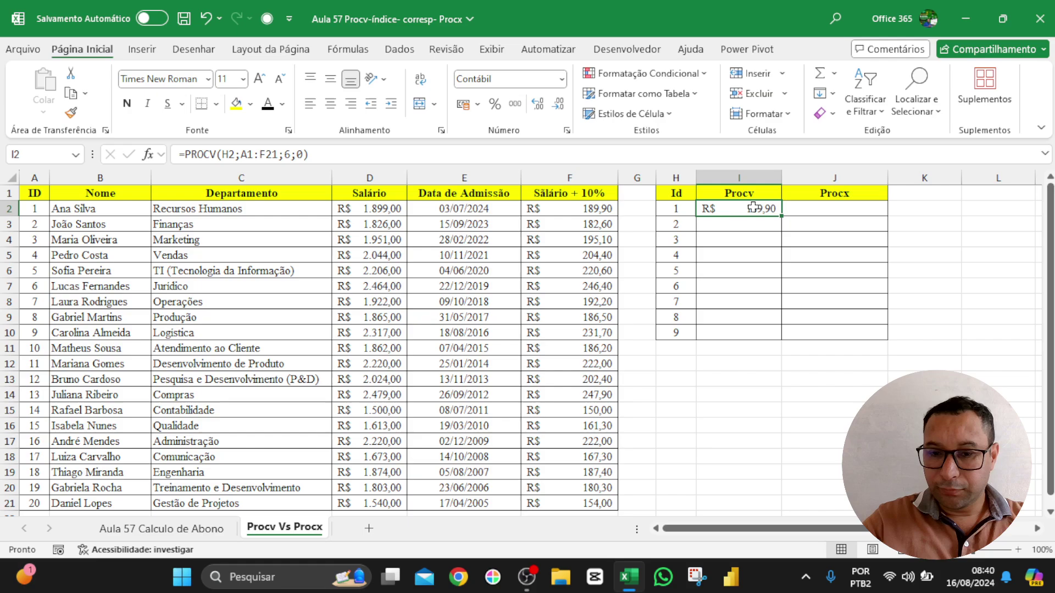
key("F2")
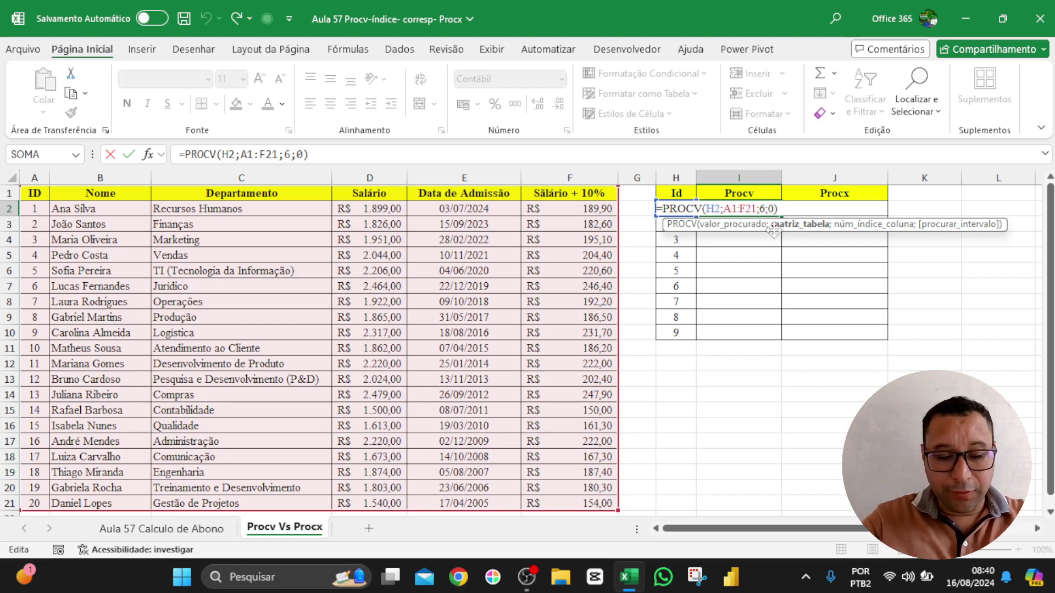
key("F4")
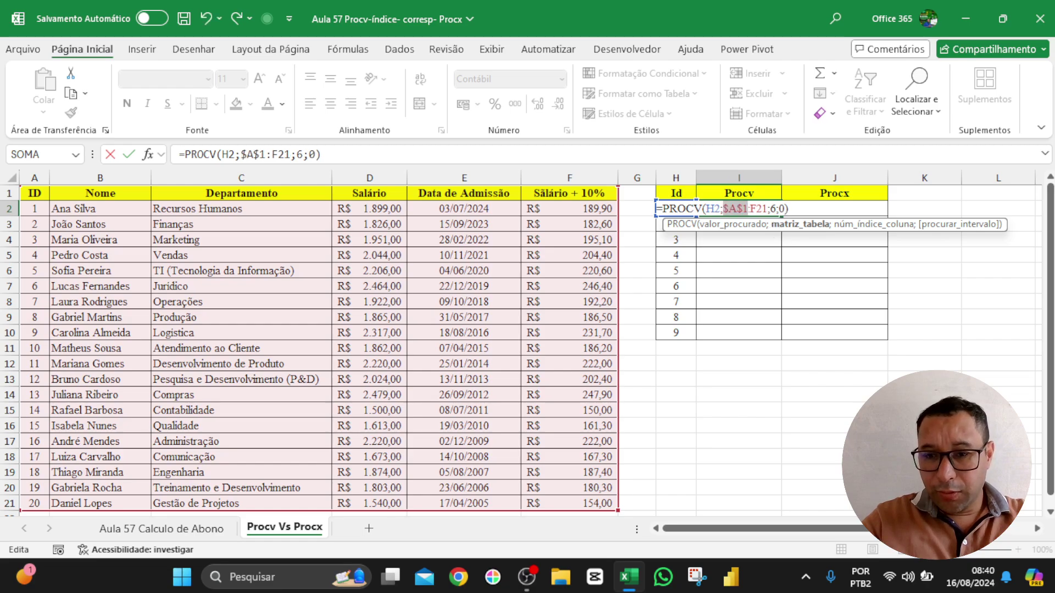
key("Return")
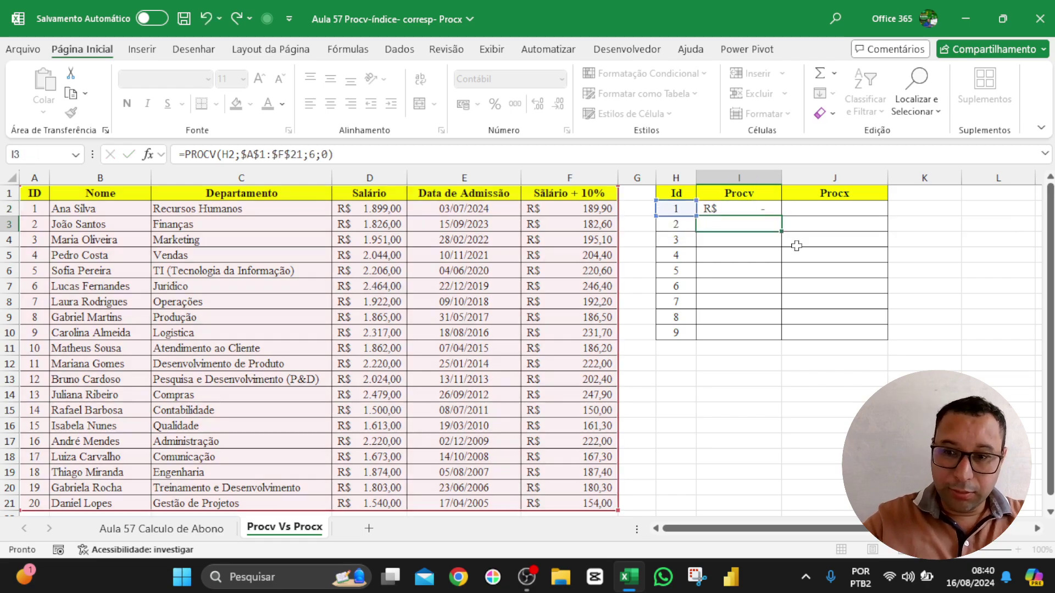
Step: Fill the PROCV formula from I2 down the Procv column to I10
left_click(758, 210)
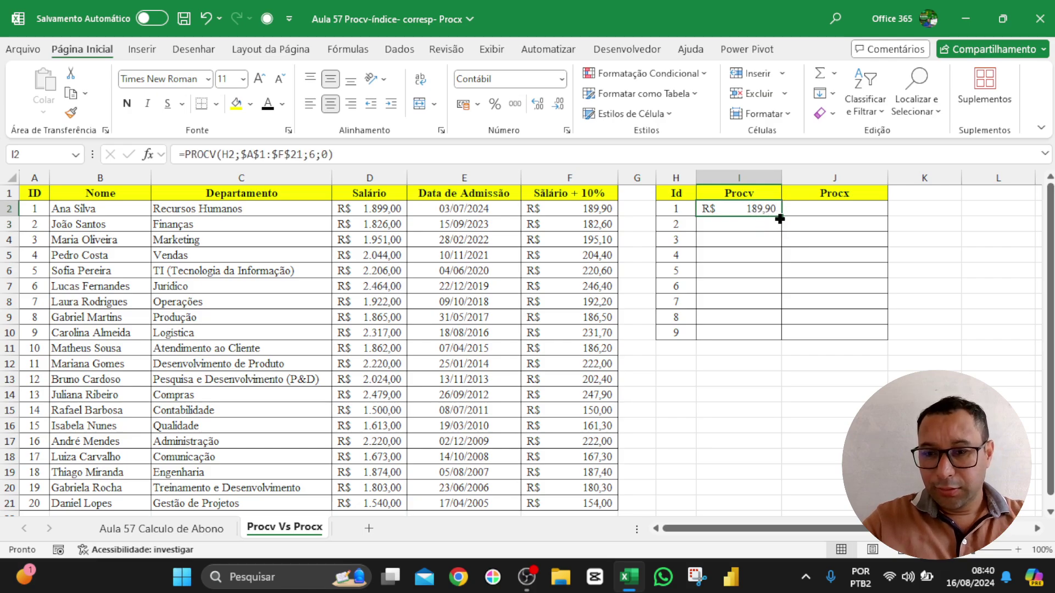
left_click_drag(782, 219, 757, 347)
left_click(805, 423)
Step: Compare the Procv results for Ids 9 and 6 with the Salário + 10% values in the matching employee rows
left_click(675, 335)
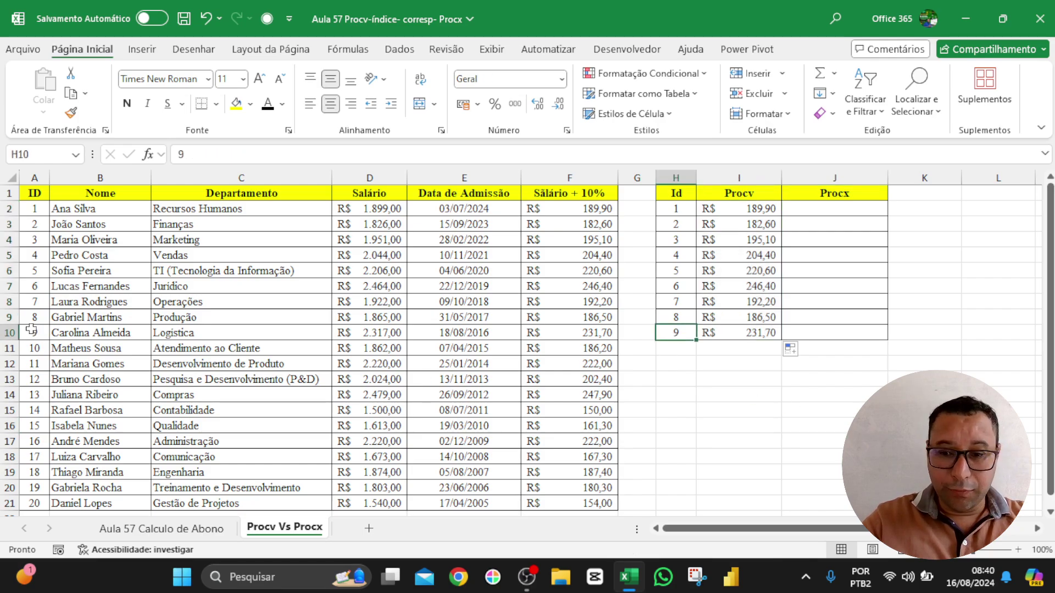
left_click_drag(32, 330, 586, 344)
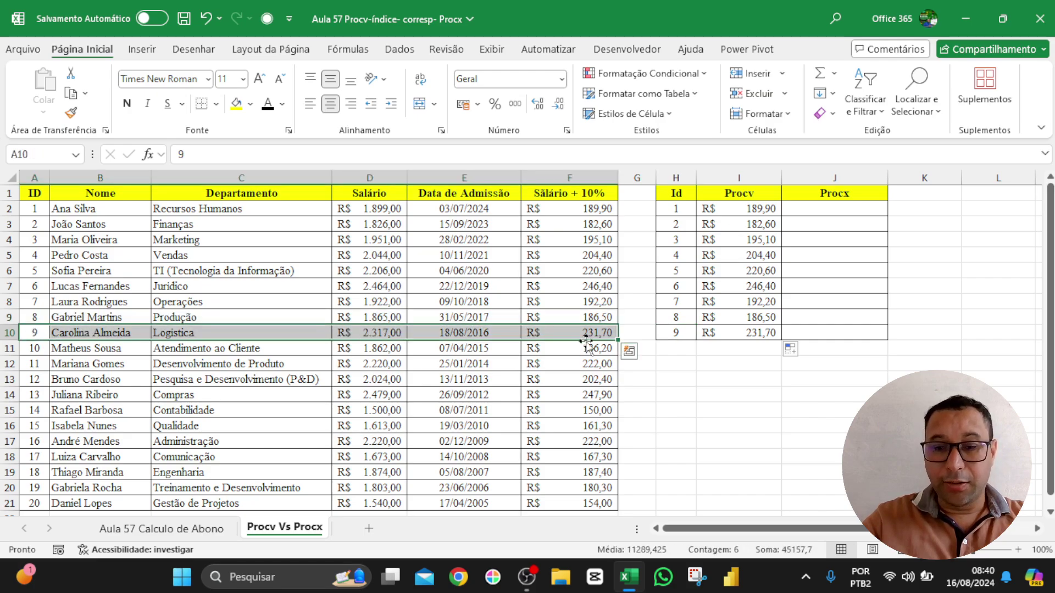
left_click(584, 336)
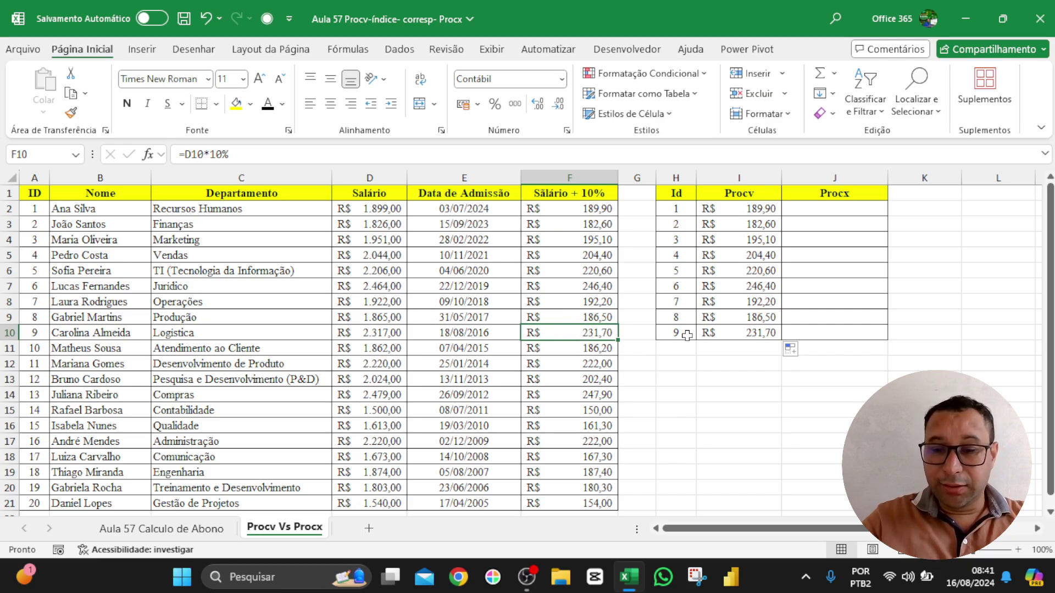
left_click_drag(676, 335, 747, 331)
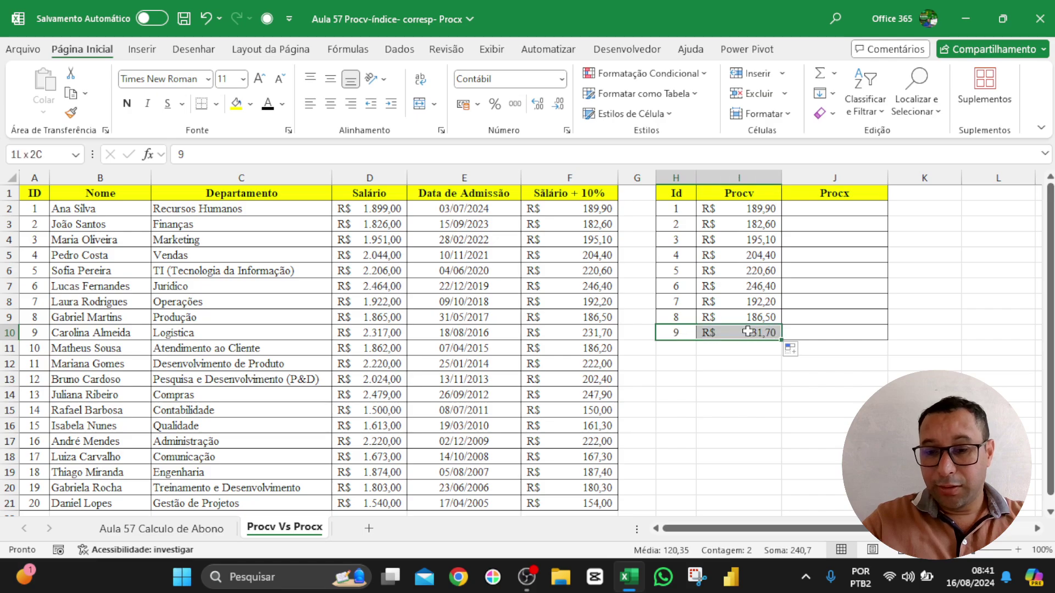
left_click(732, 395)
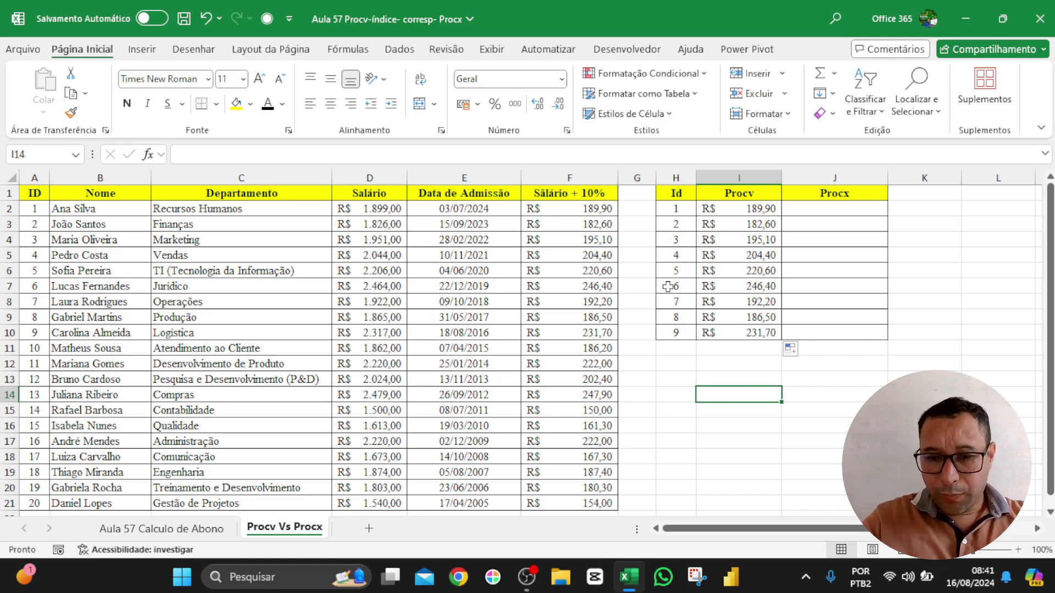
left_click_drag(667, 287, 764, 286)
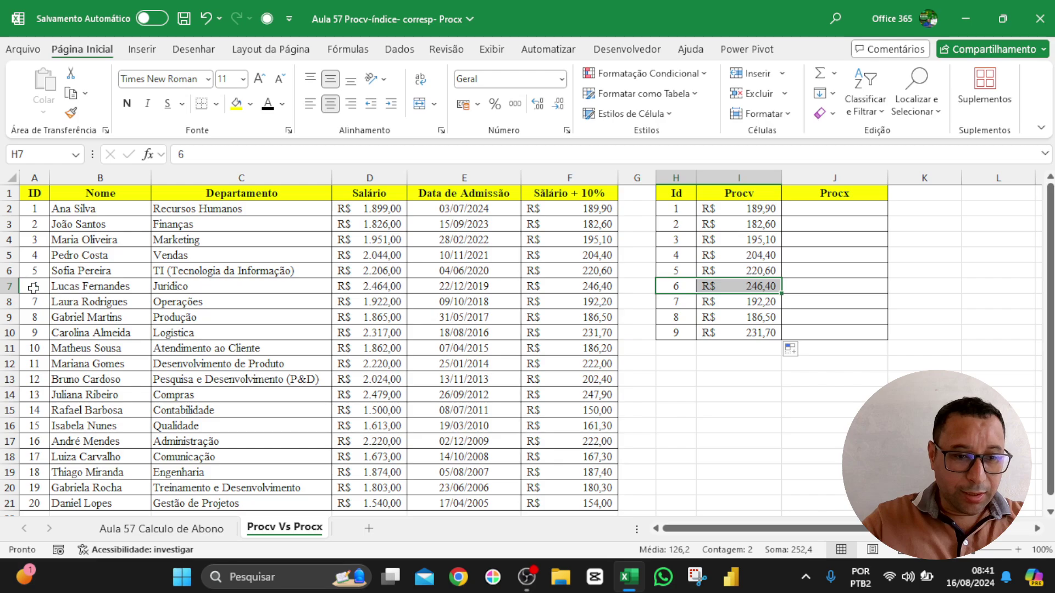
left_click_drag(33, 287, 577, 287)
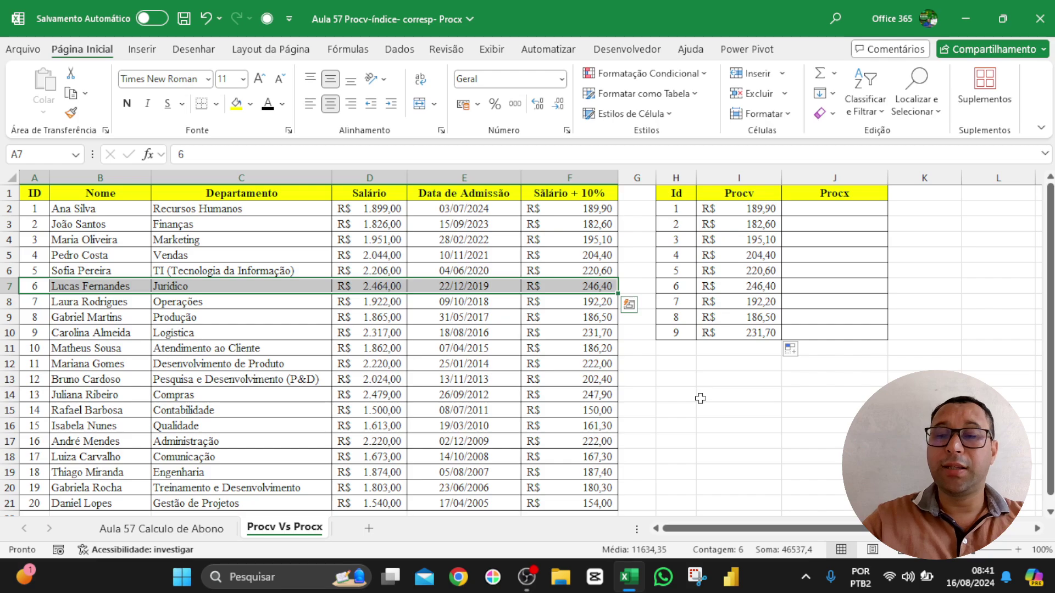
left_click(819, 443)
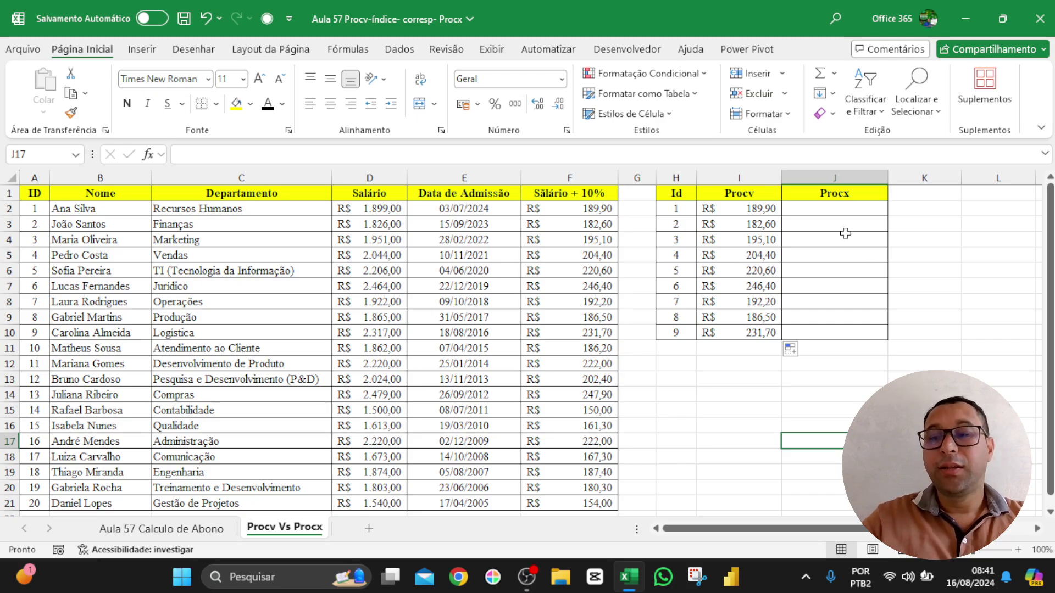
Step: Start a PROCX formula in J2 under Procx with the Id in H2 as the lookup value
left_click(829, 209)
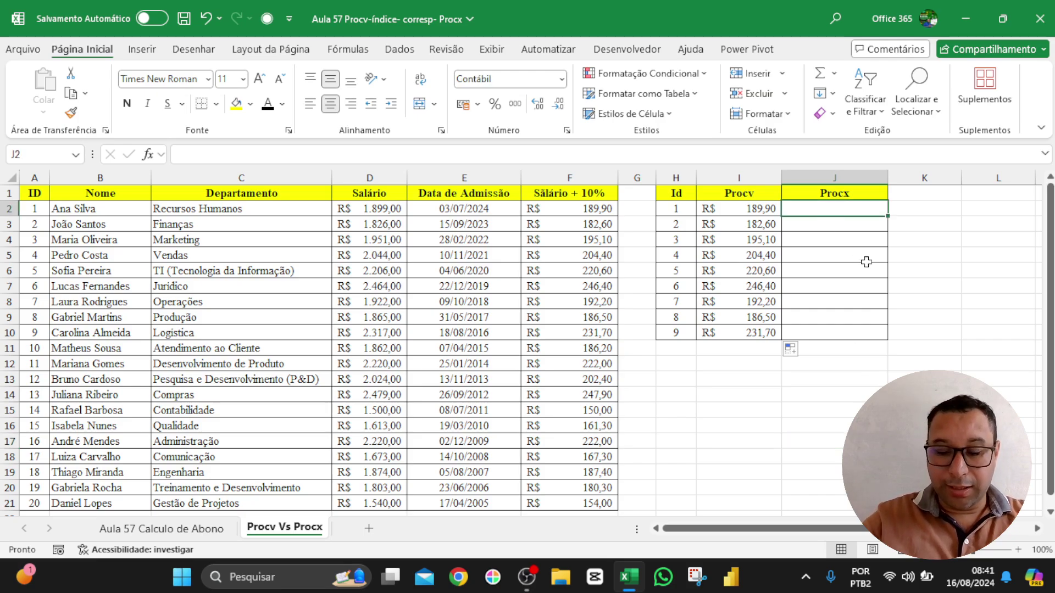
type("=p")
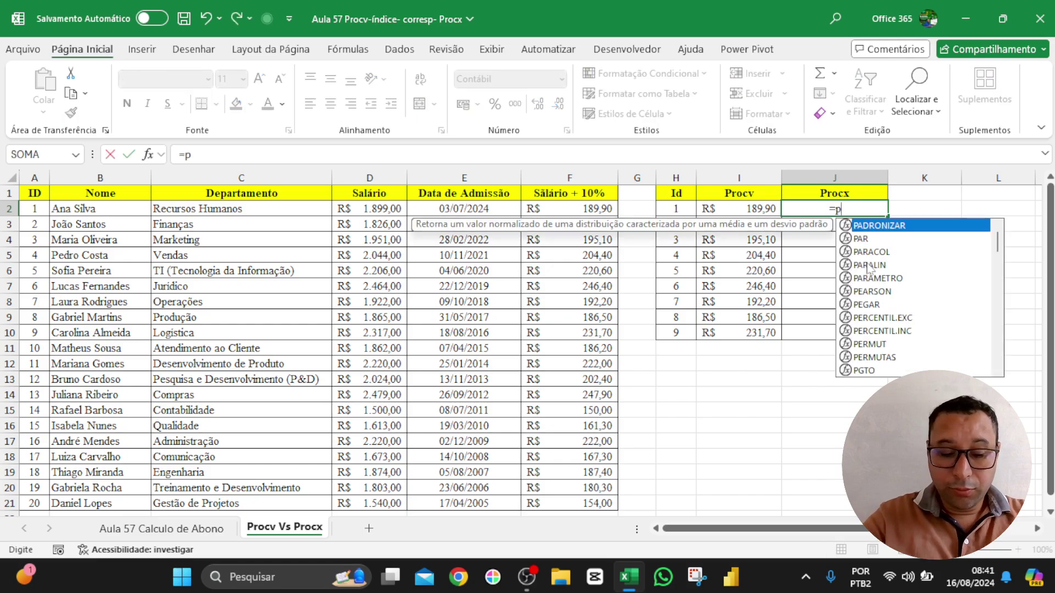
type("rocx")
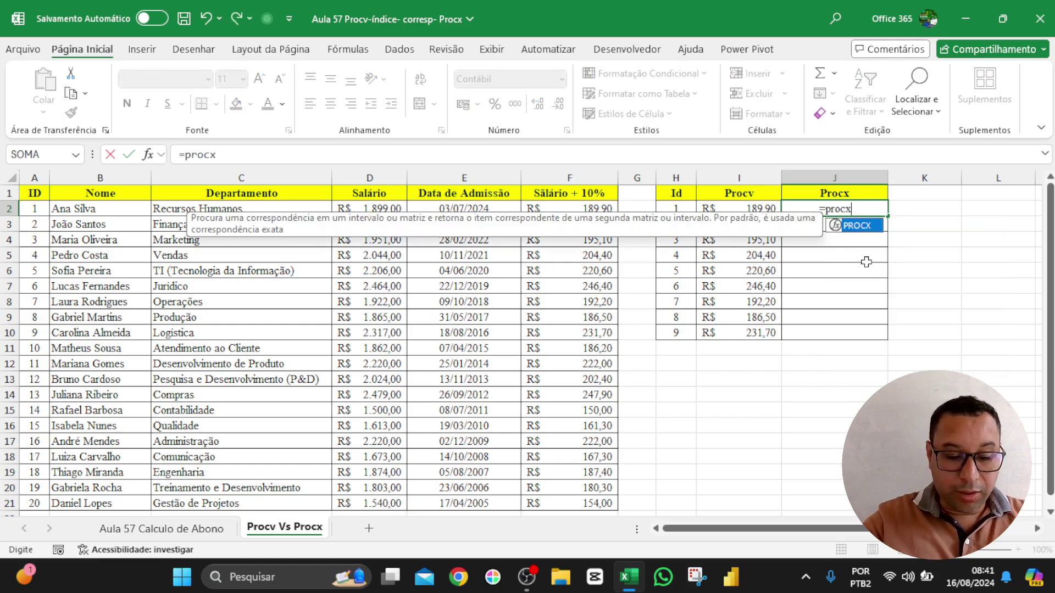
key("Tab")
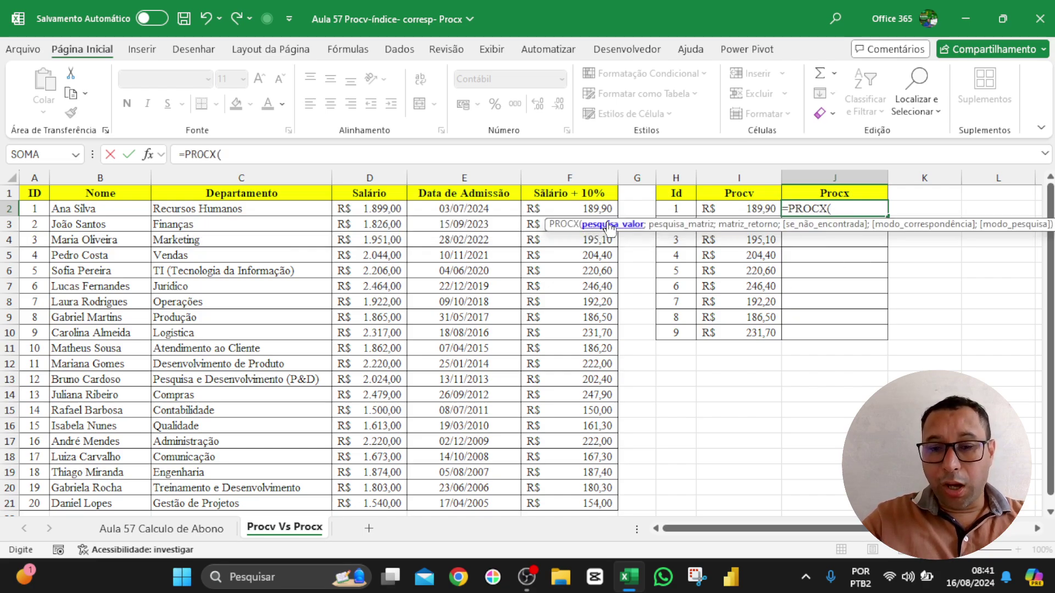
left_click_drag(973, 219, 967, 334)
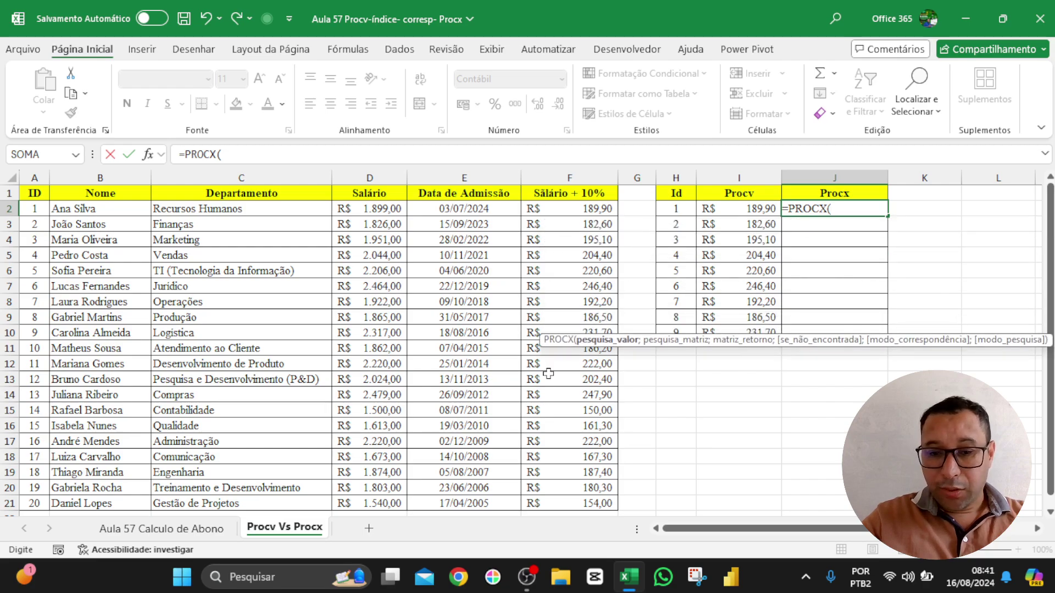
left_click(672, 207)
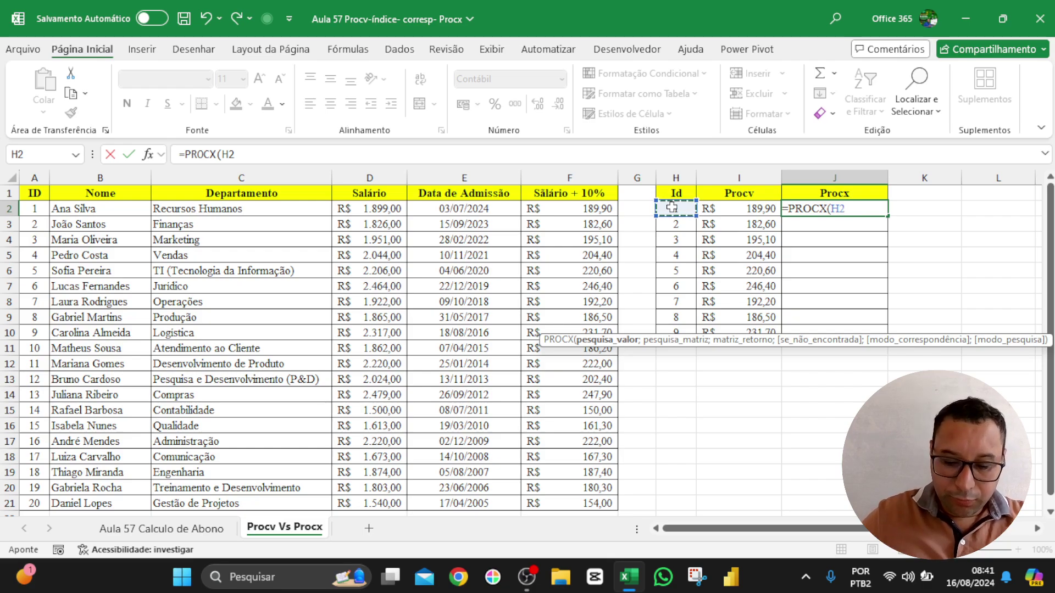
type(";")
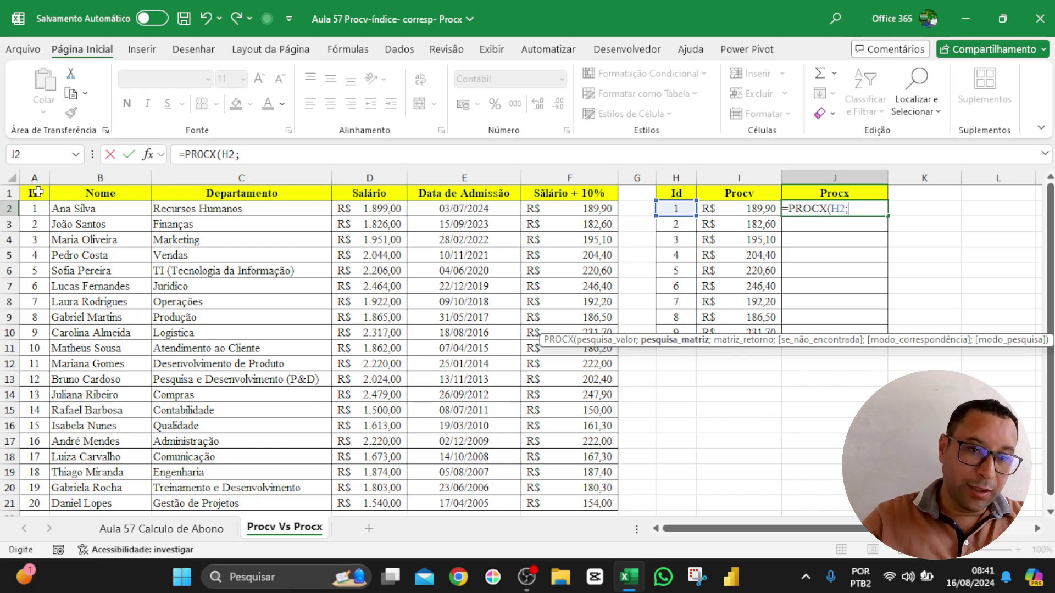
Step: Add the ID range A2:A21 as the lookup array and the Salário + 10% range F2:F21 as the return array
left_click_drag(31, 213, 34, 508)
scroll(34, 508, "down", 1)
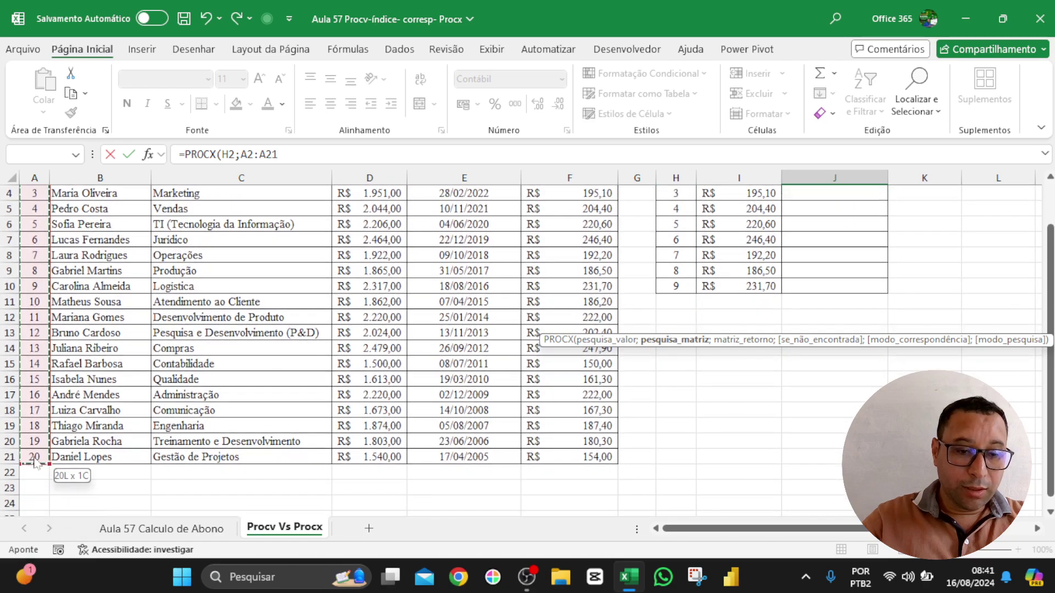
scroll(138, 385, "up", 1)
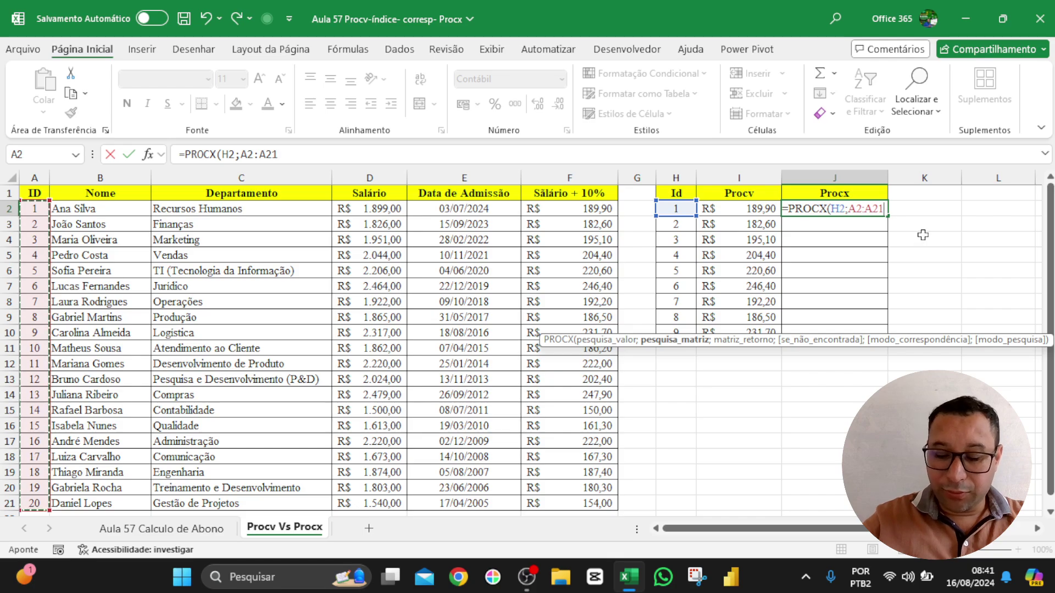
type(";")
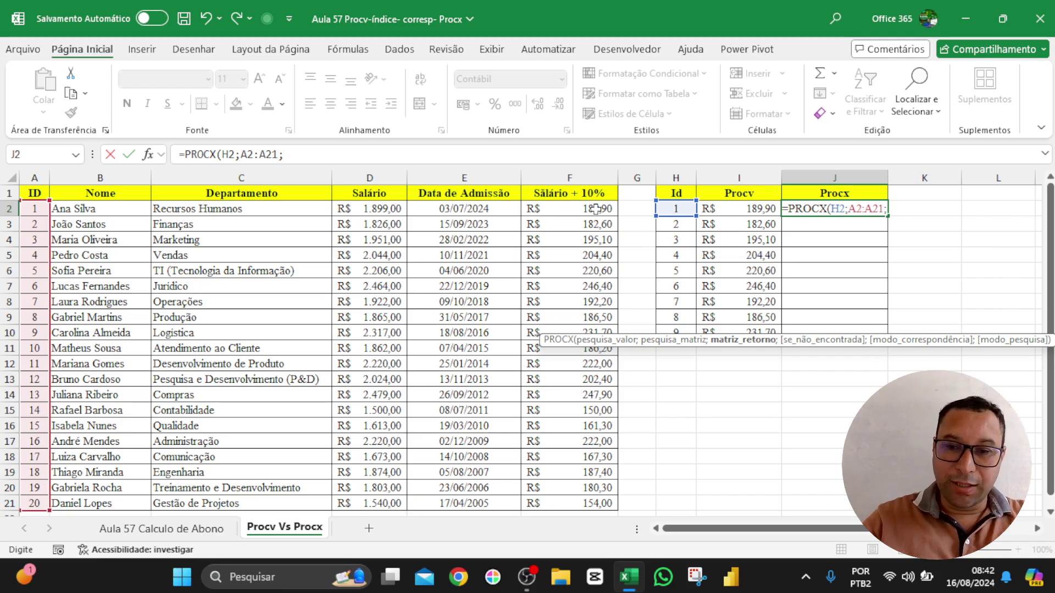
left_click_drag(596, 209, 570, 484)
scroll(1047, 203, "up", 1)
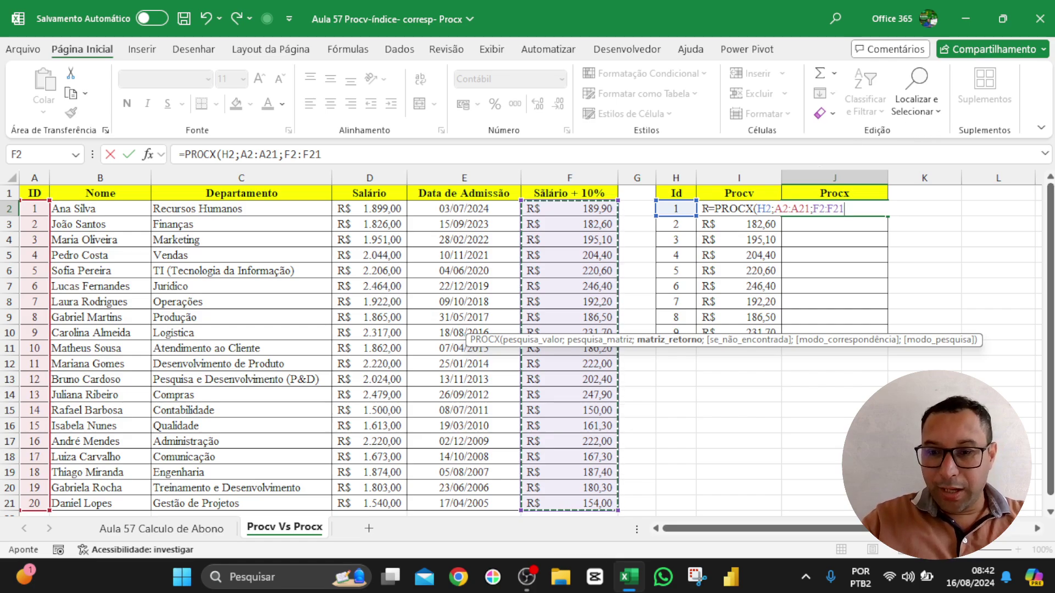
Step: Complete the J2 PROCX formula with 0 as the if-not-found argument and compare its result with the Procv value in I2
key("F2")
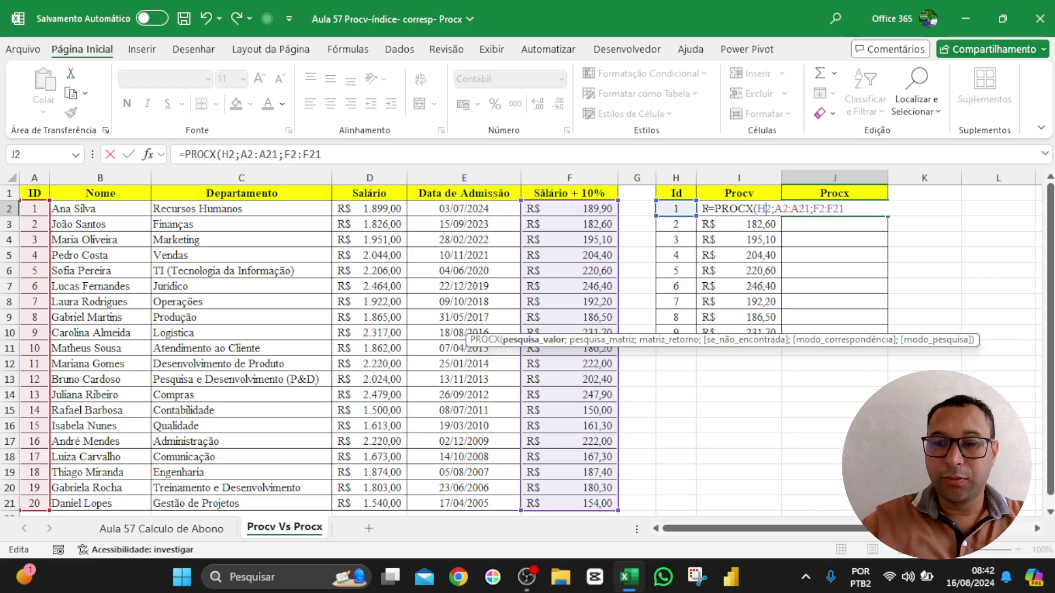
left_click(782, 209)
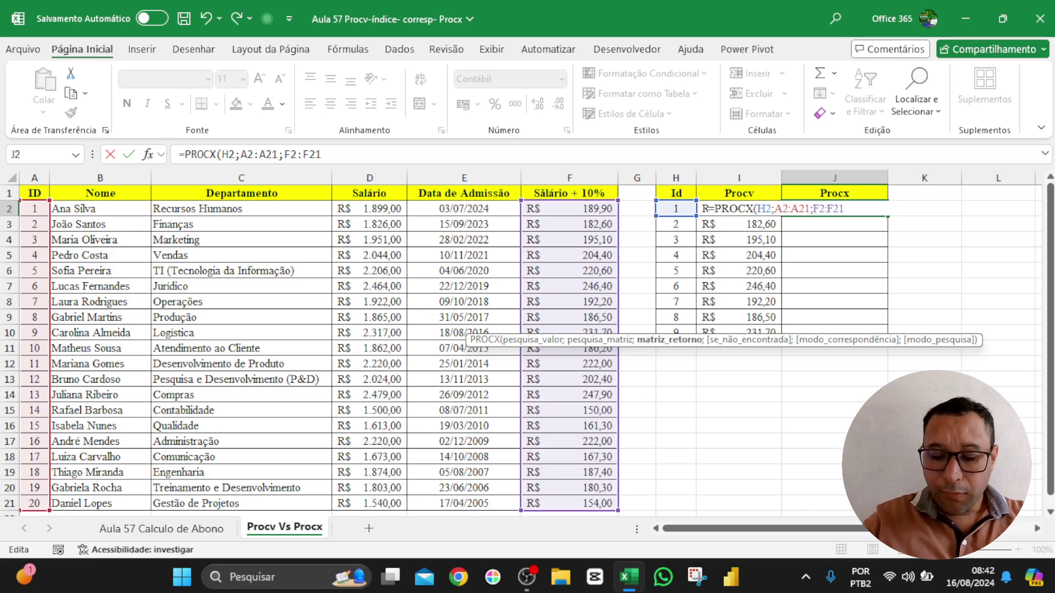
type(";")
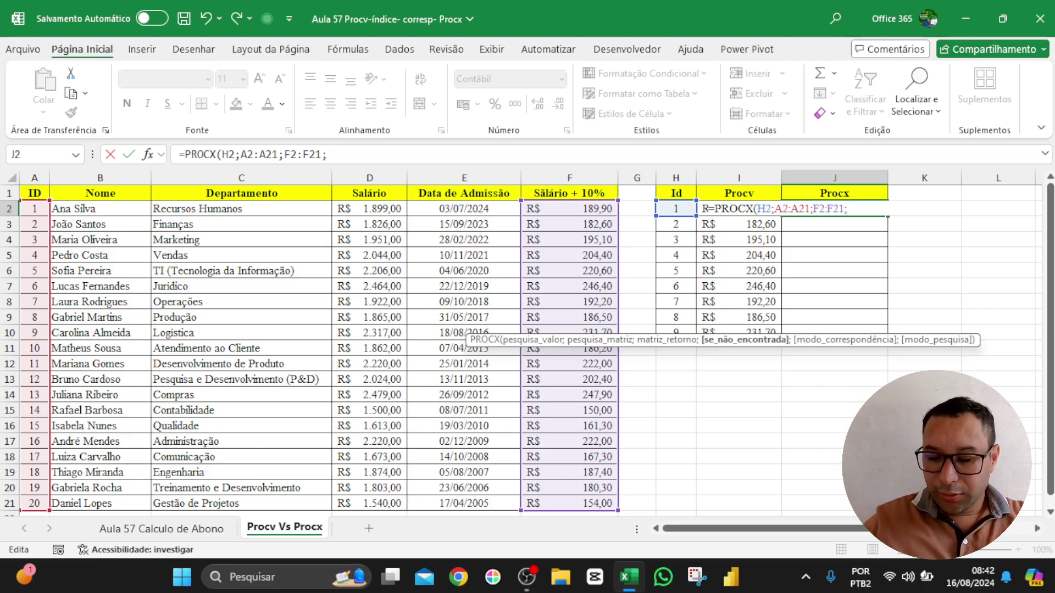
type("0")
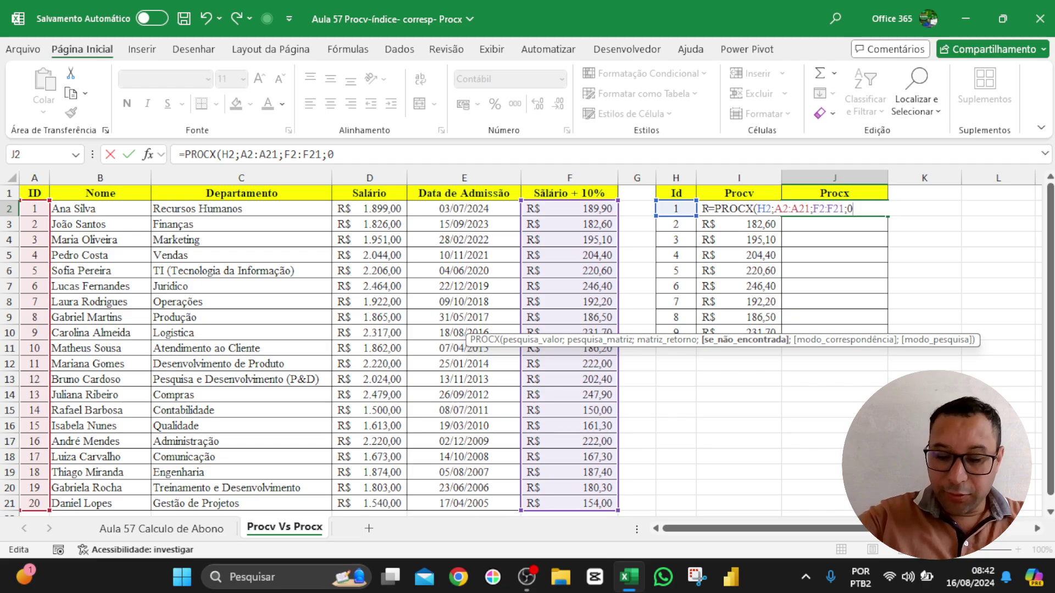
type(")")
key("Return")
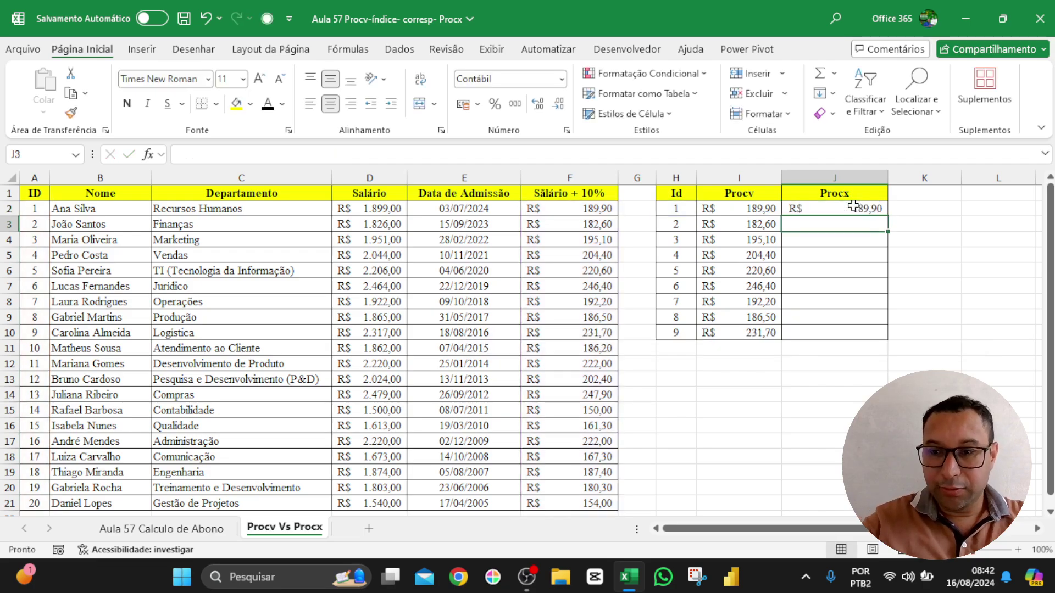
left_click_drag(758, 208, 833, 208)
left_click(864, 321)
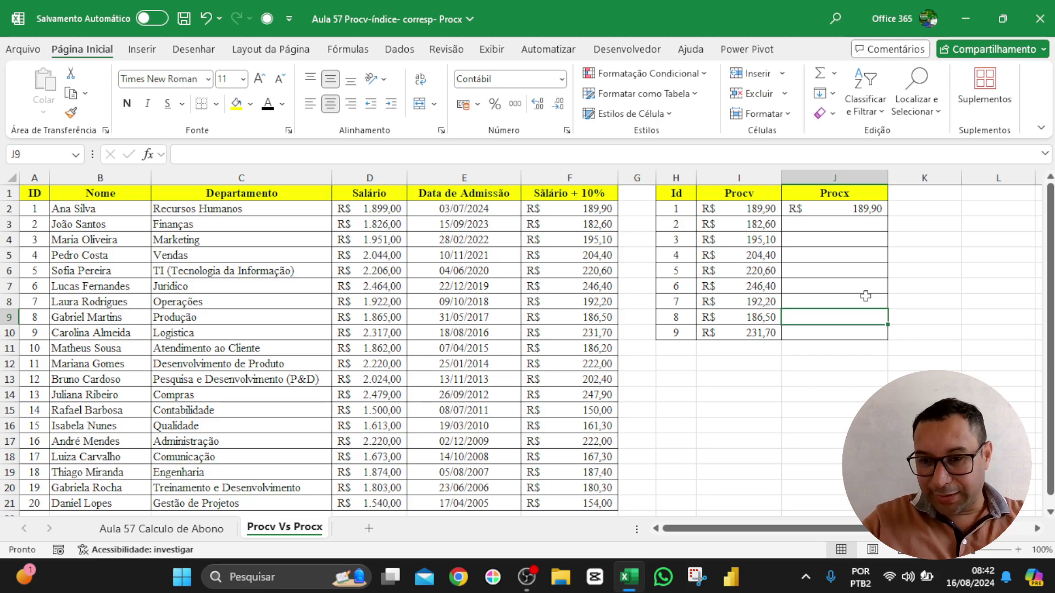
Step: Make both ranges in the J2 PROCX formula absolute as $A$2:$A$21 and $F$2:$F$21 and commit it
double_click(861, 210)
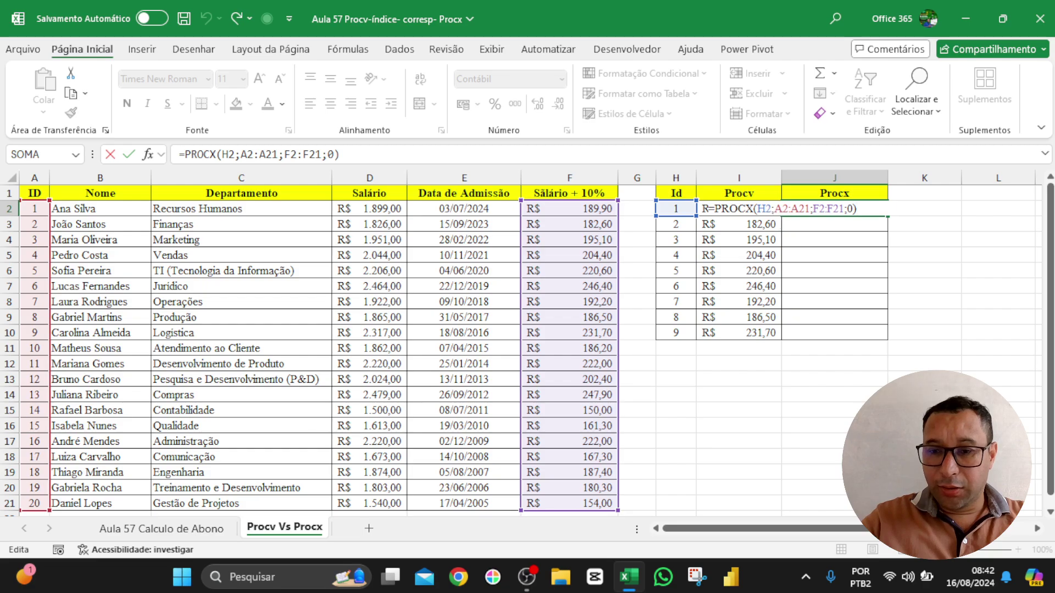
left_click(783, 209)
key("F4")
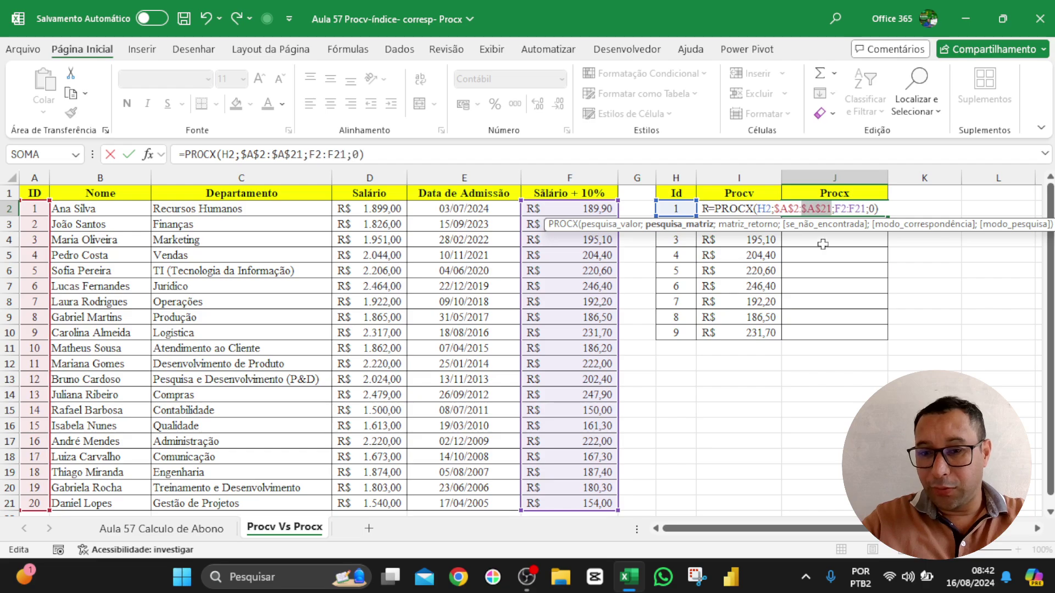
key("F4")
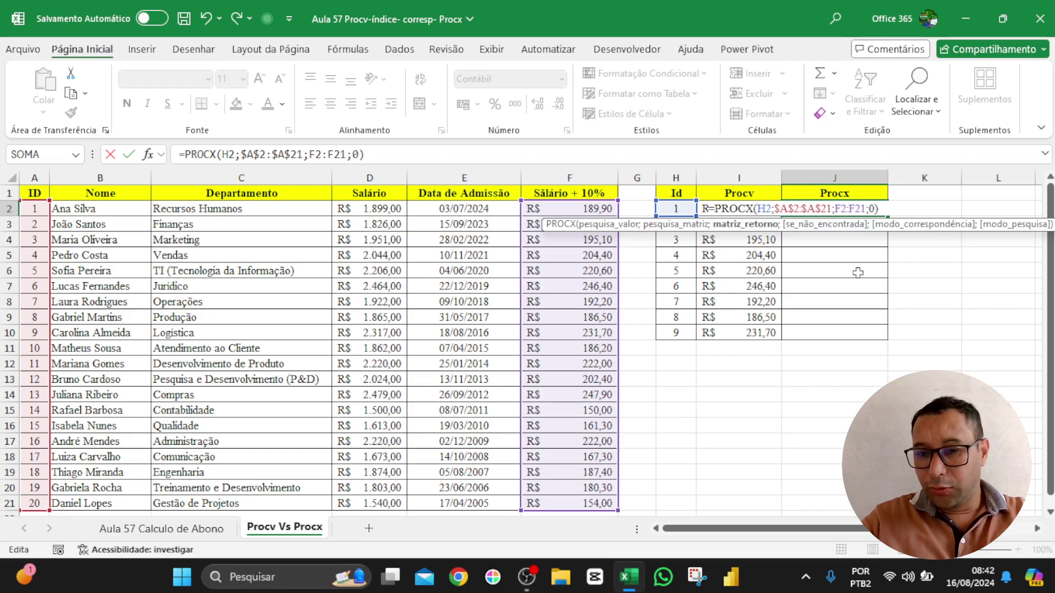
key("F4")
key("Right")
key("Right")
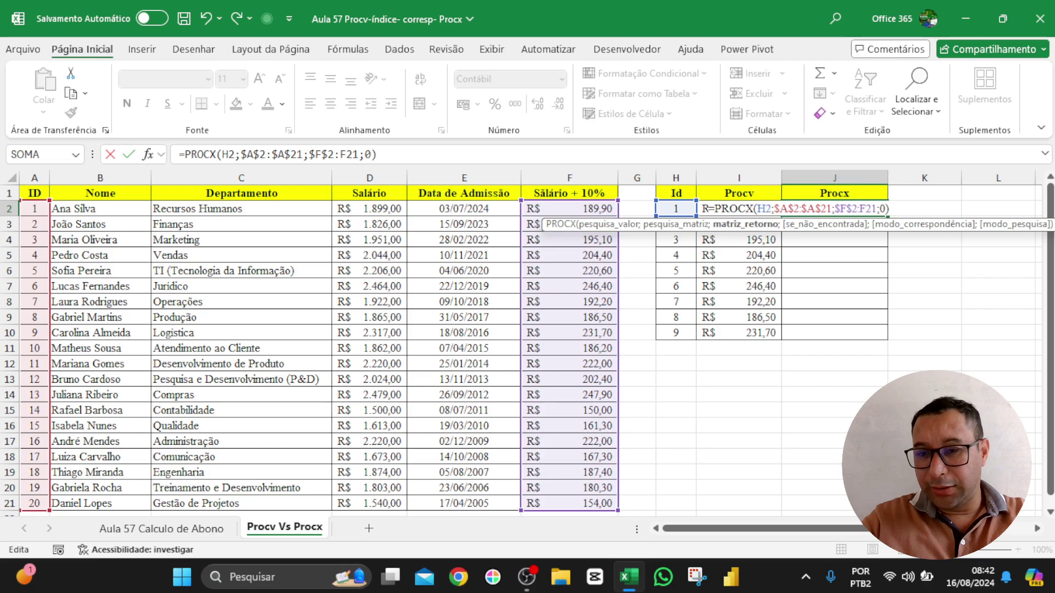
key("F4")
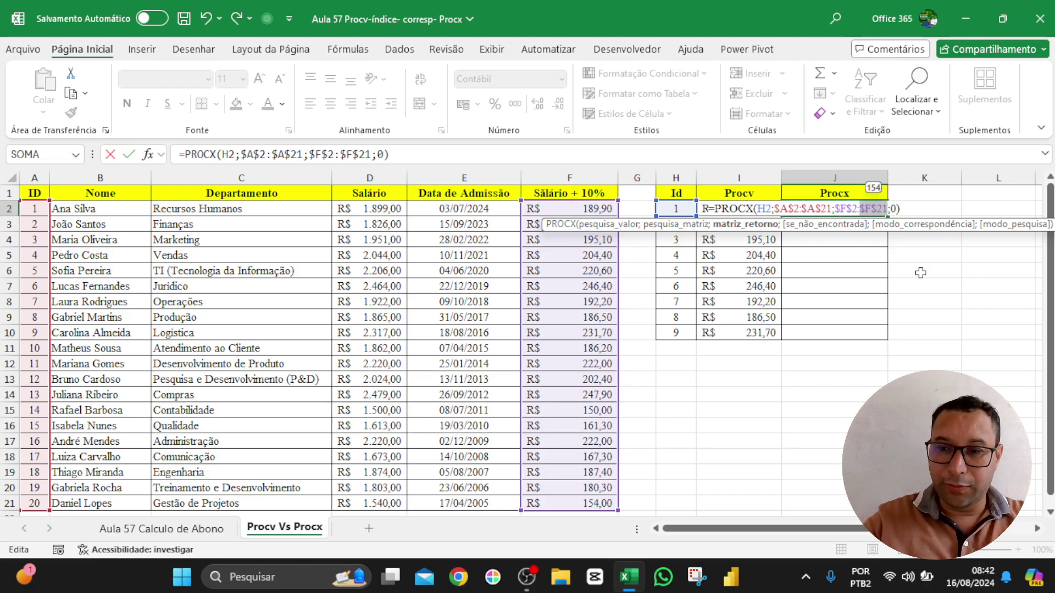
key("Return")
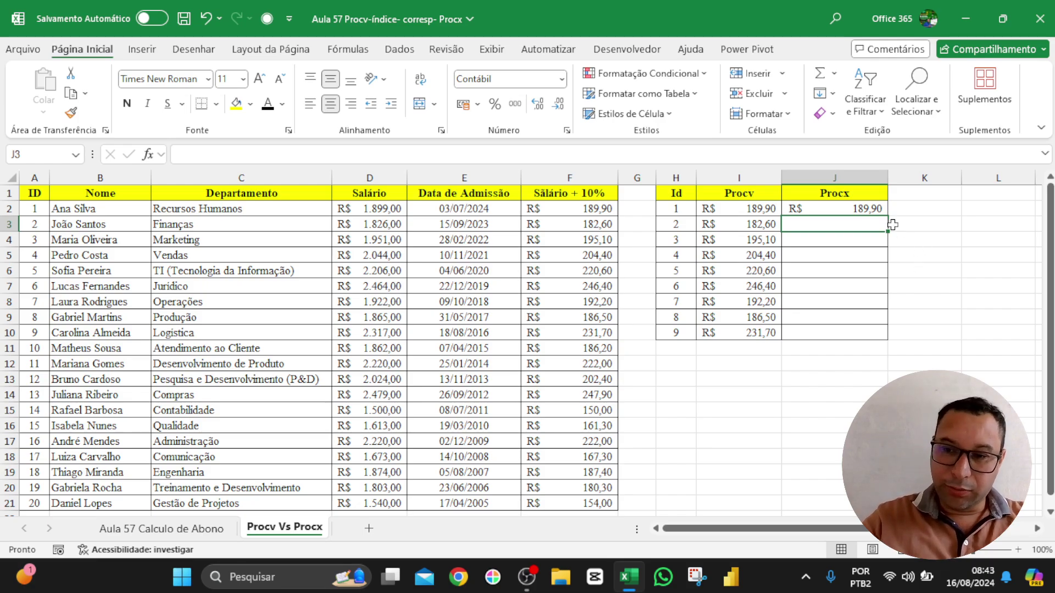
Step: Fill the PROCX formula from J2 down the Procx column to J10
left_click(870, 209)
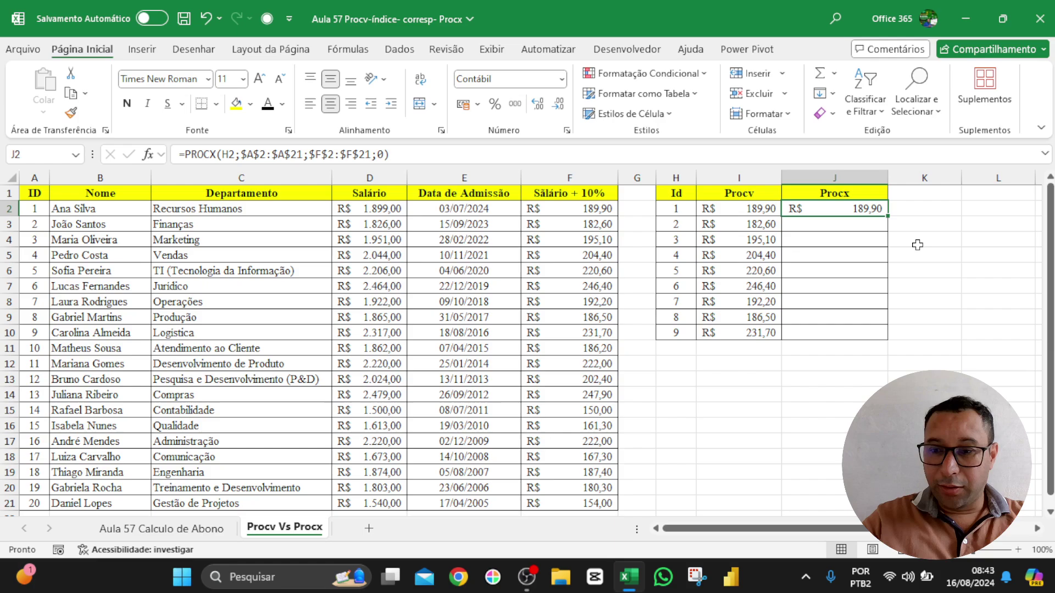
left_click_drag(890, 219, 868, 346)
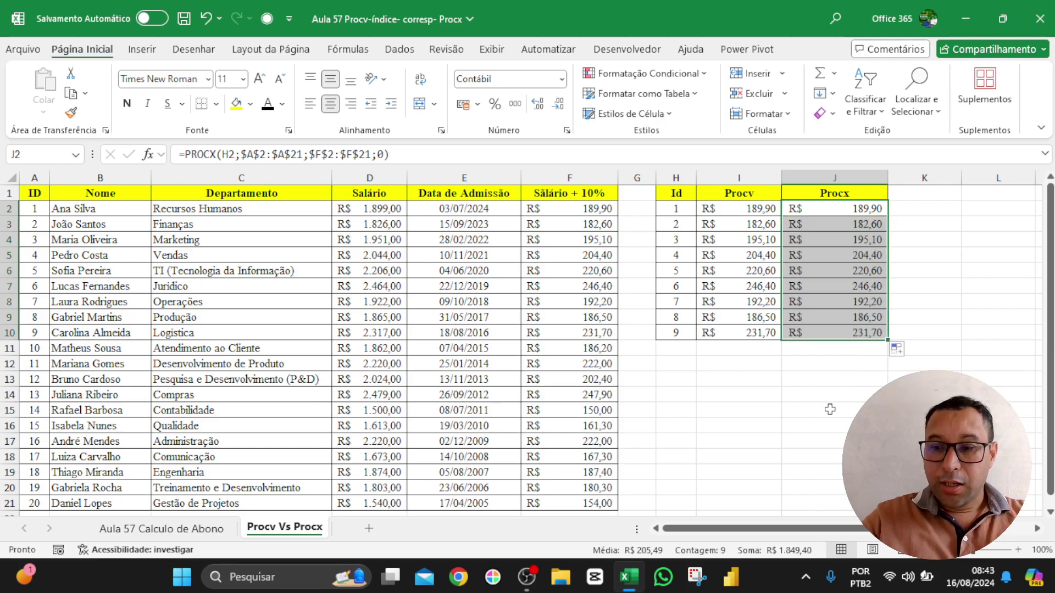
left_click(830, 409)
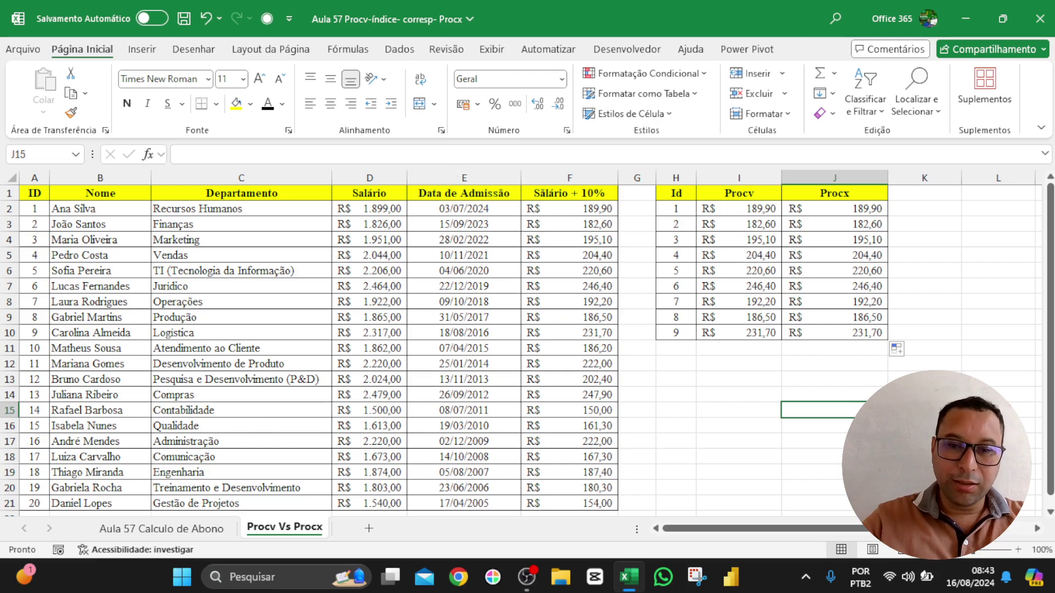
Step: Insert an empty column between Departamento and Salário and bring the Procv and Procx results into view
right_click(368, 178)
left_click(401, 338)
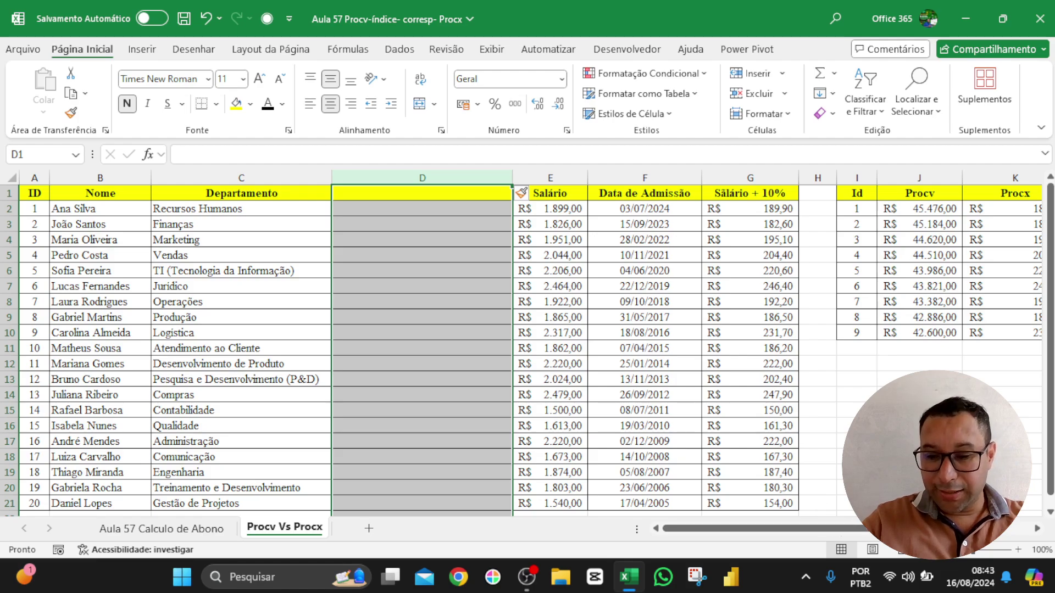
left_click_drag(857, 529, 890, 529)
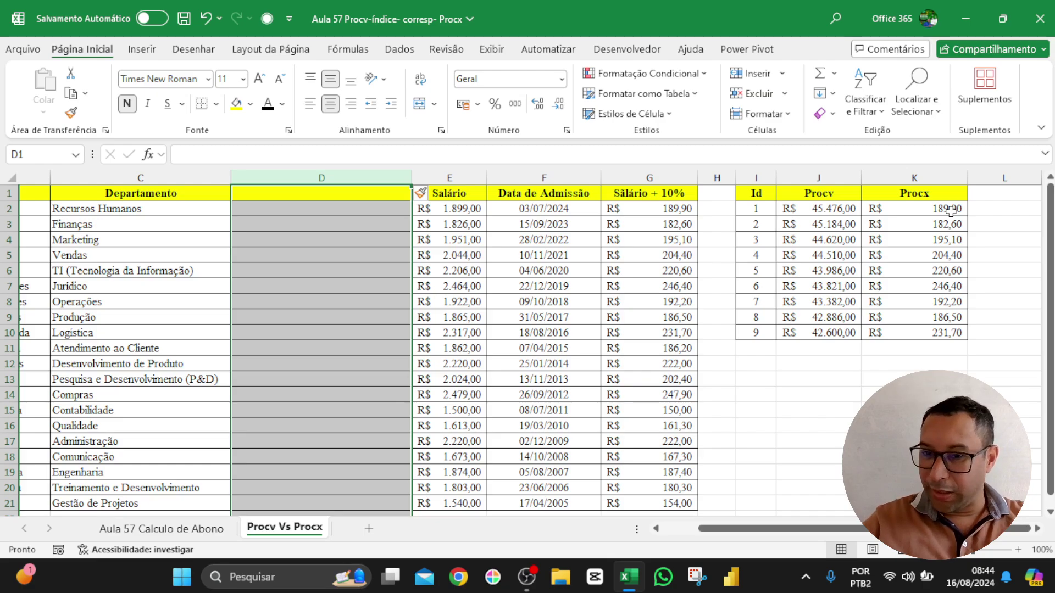
Step: Examine the column index in the J2 PROCV formula against the shifted Data de Admissão and Salário + 10% columns
left_click(825, 208)
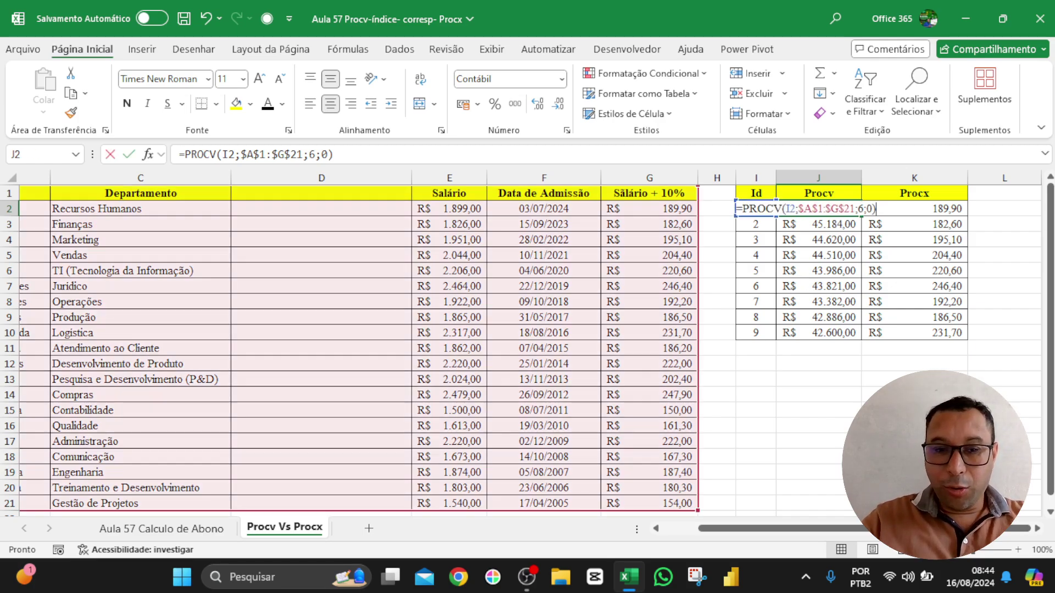
double_click(834, 211)
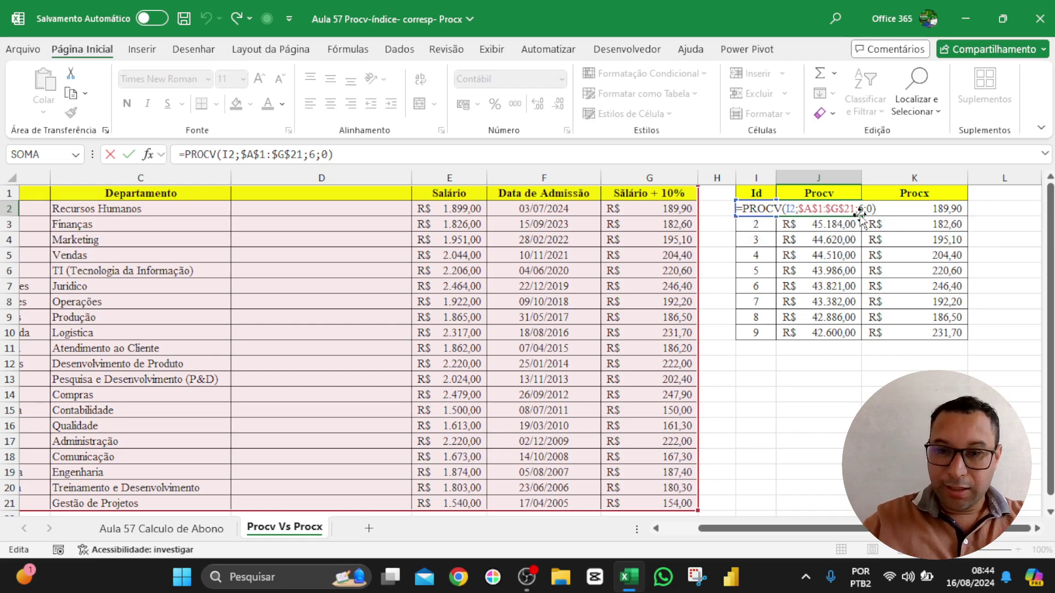
key("Return")
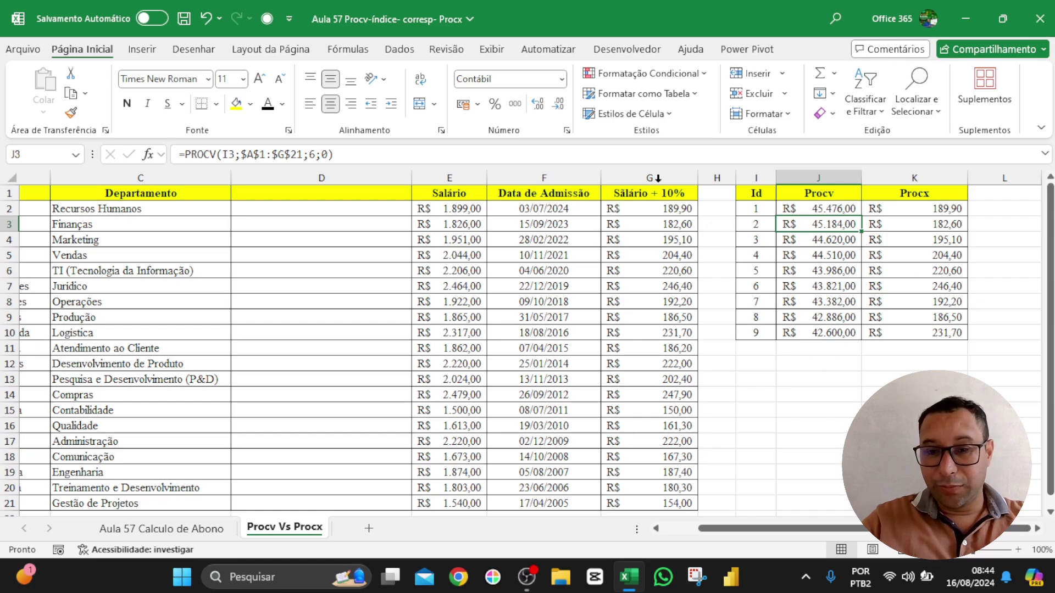
left_click(533, 172)
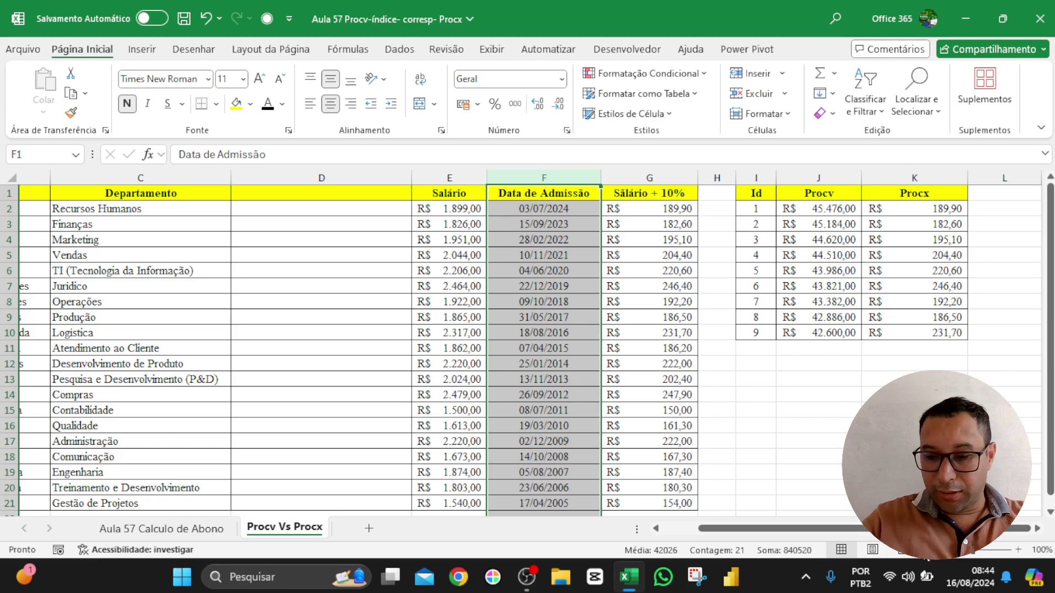
scroll(379, 363, "down", 1, "ctrl")
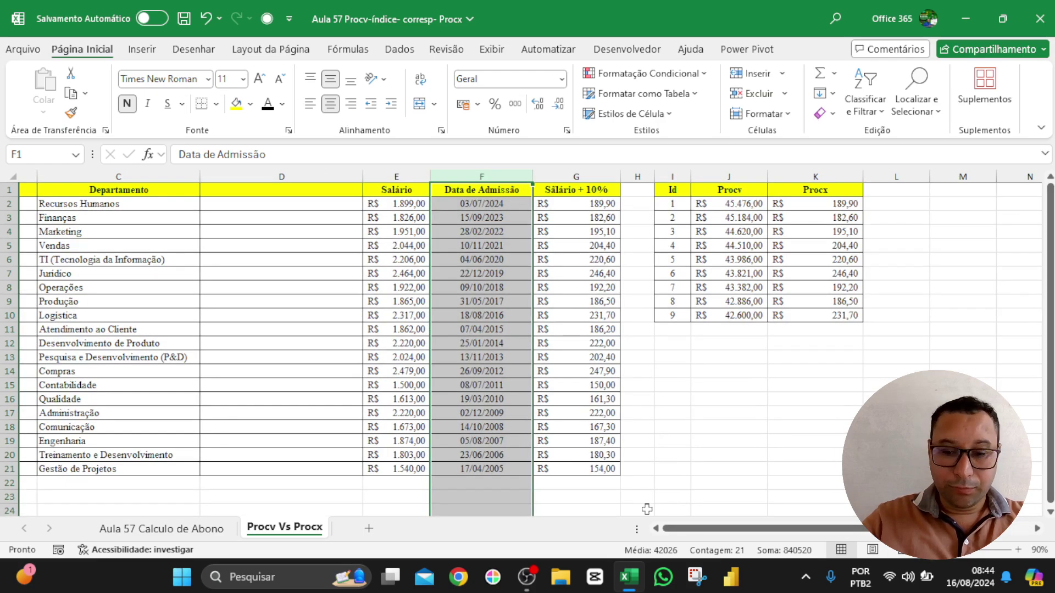
left_click(604, 385)
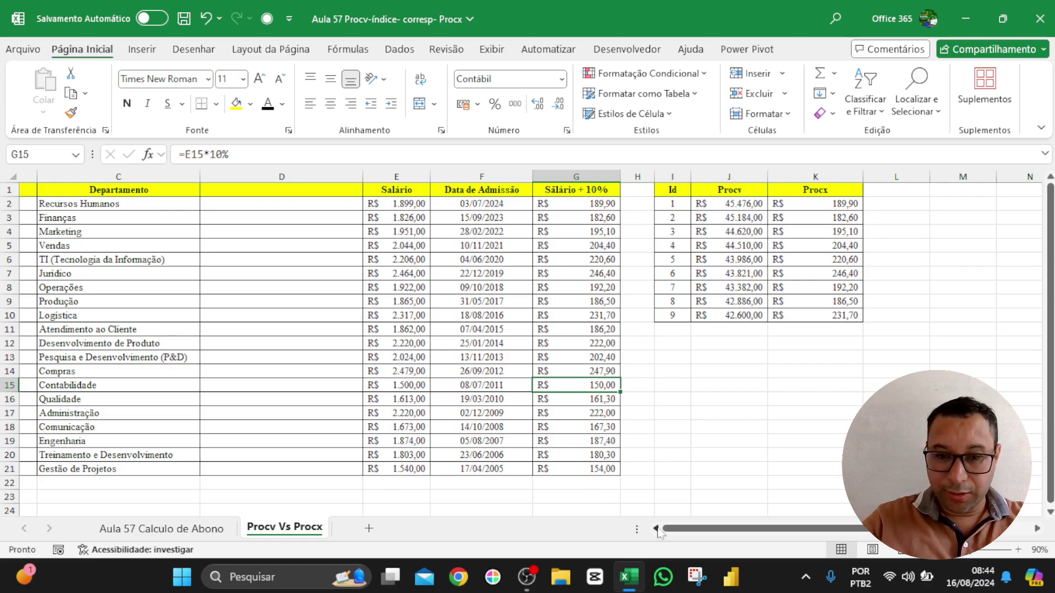
left_click(27, 259)
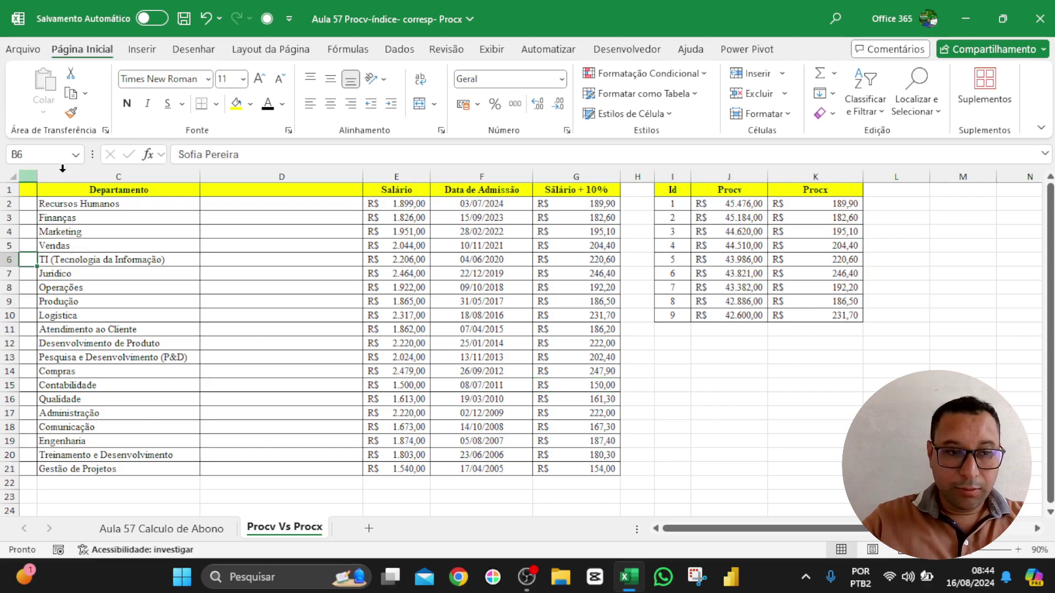
Step: Count the table columns one by one from ID through the inserted blank column to Data de Admissão to check which one the PROCV index returns
double_click(44, 172)
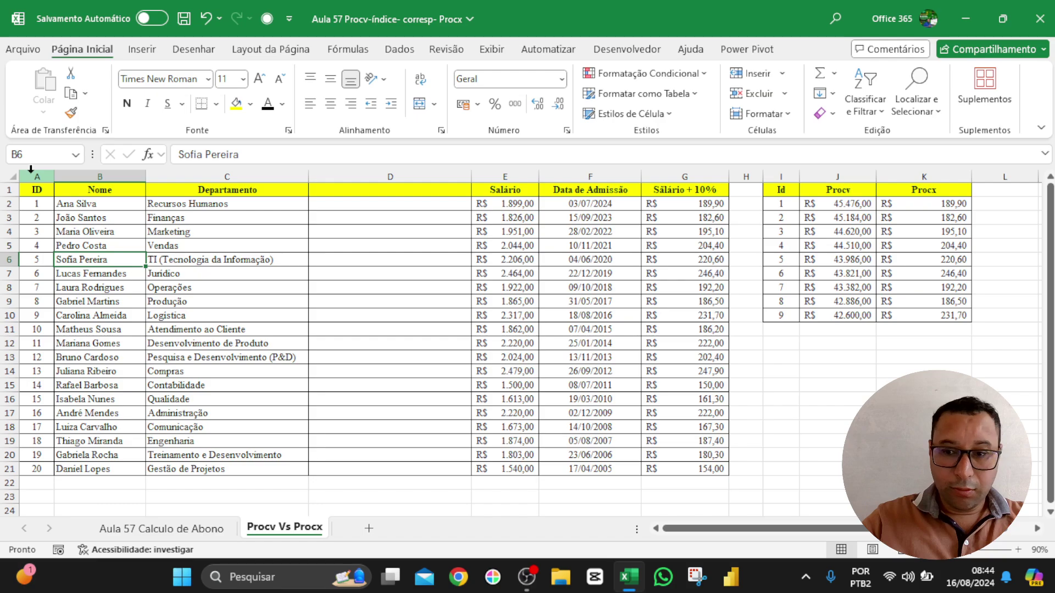
left_click(33, 170)
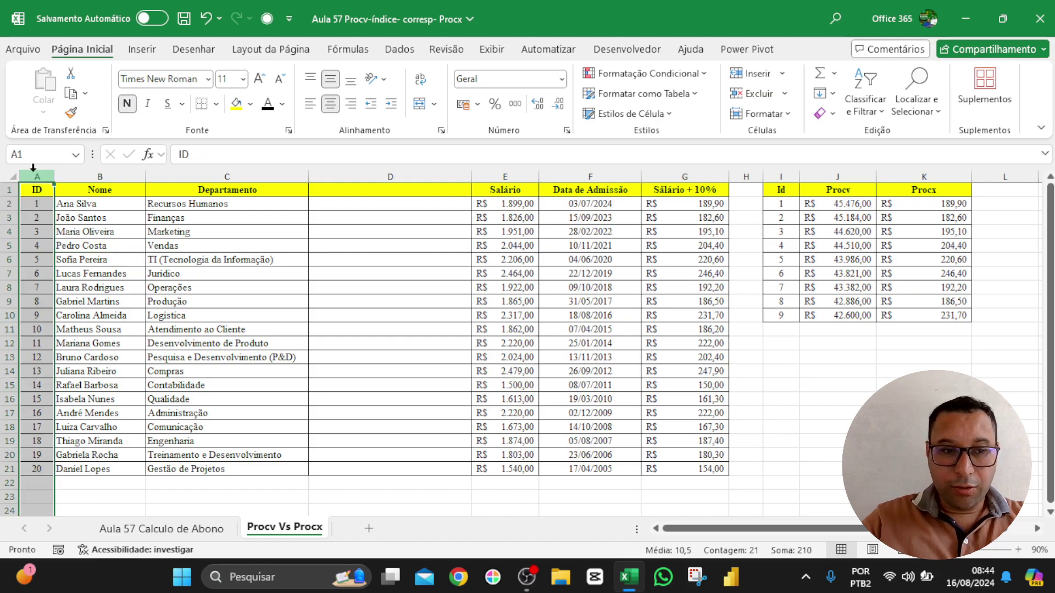
left_click(91, 173)
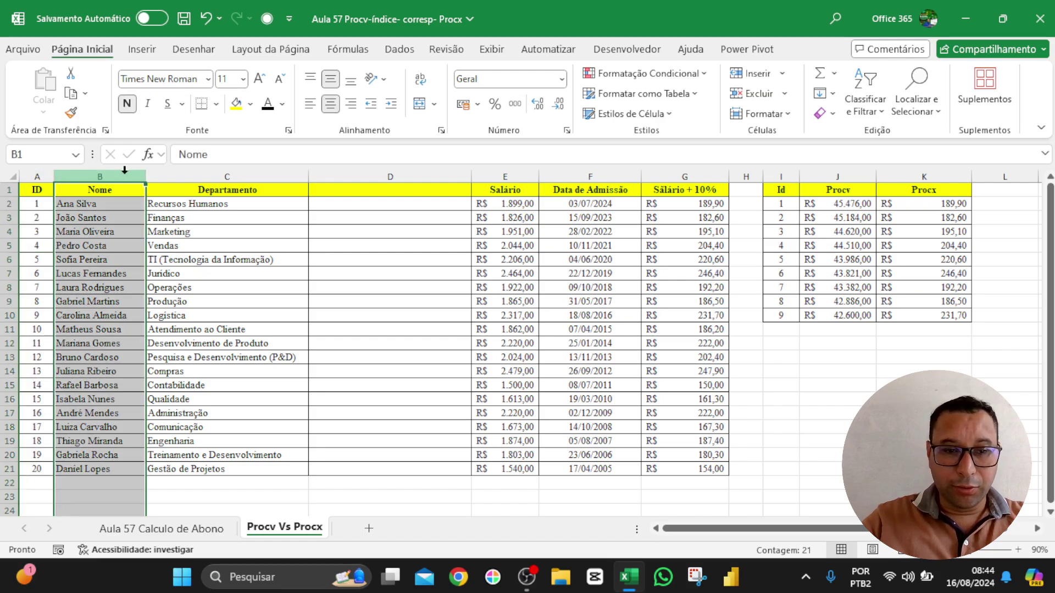
left_click(181, 177)
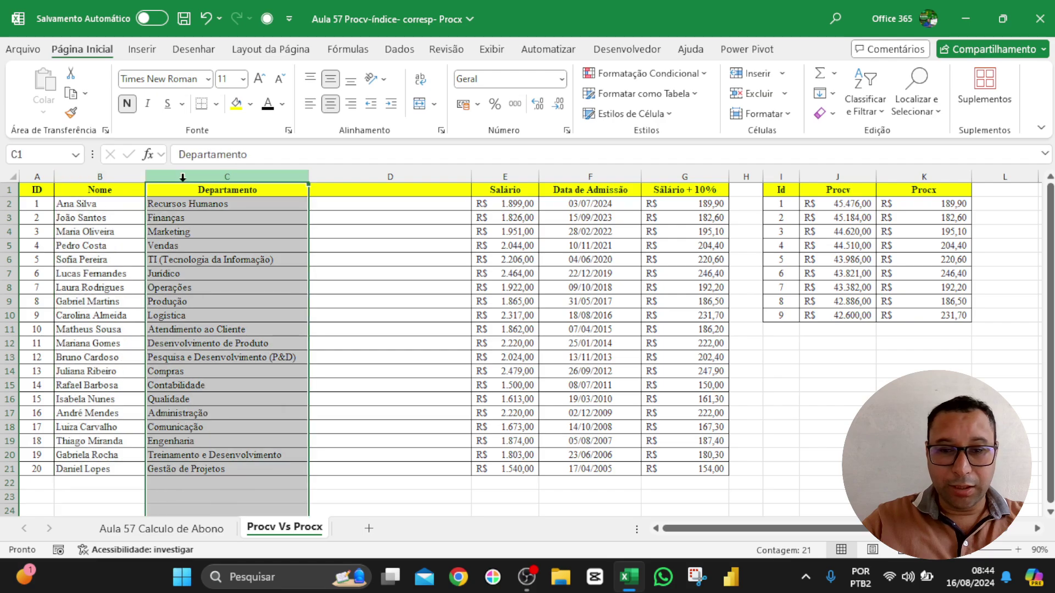
left_click(366, 171)
left_click(509, 175)
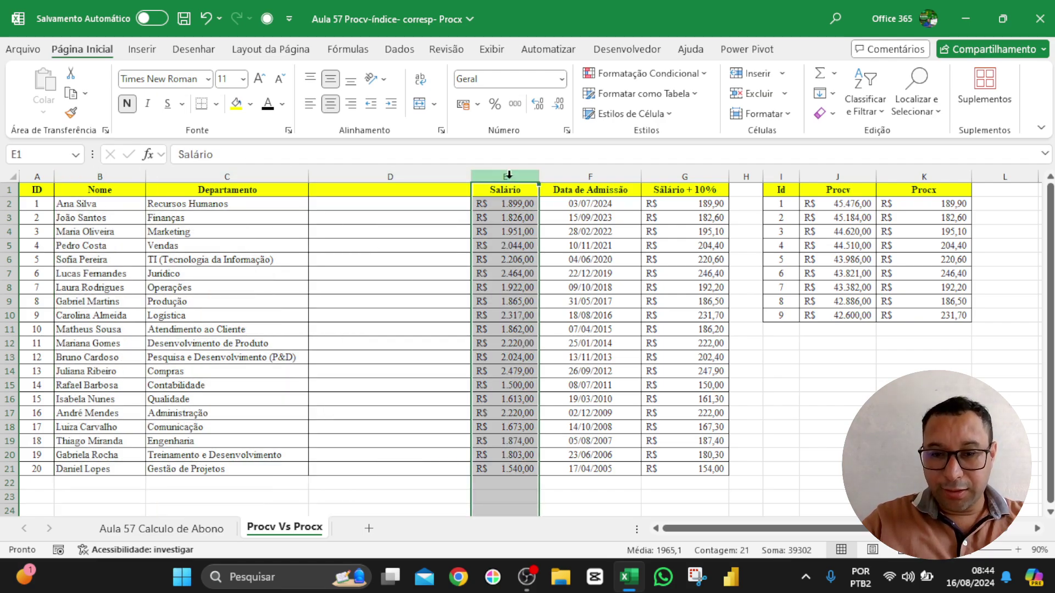
left_click(596, 172)
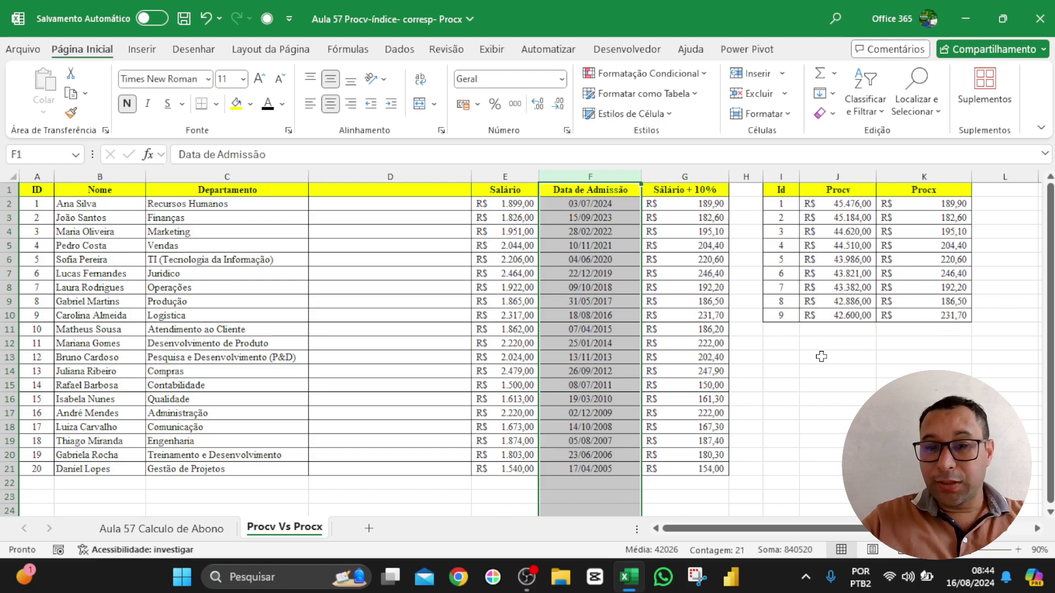
Step: Inspect the PROCX formula in K2 and its return range over the shifted Salário + 10% column, leaving the formula as it is
left_click(947, 214)
key("ctrl+Down")
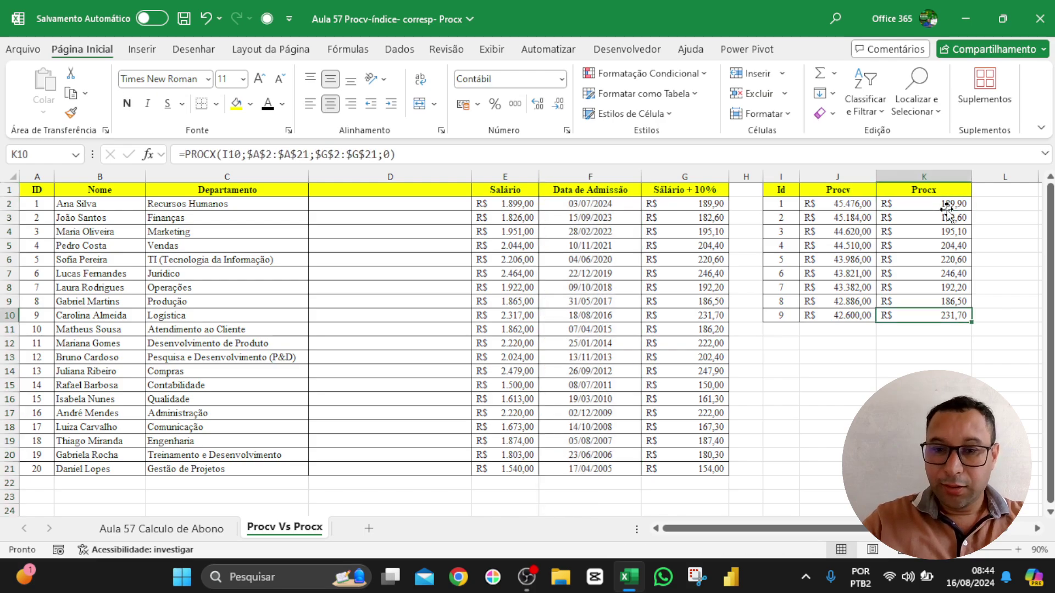
double_click(946, 206)
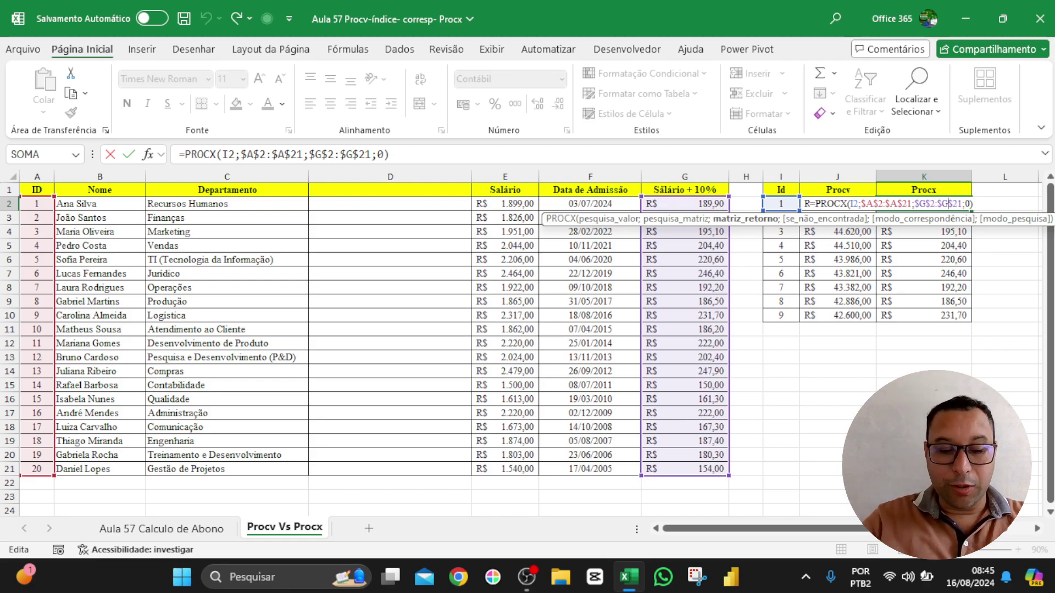
key("Escape")
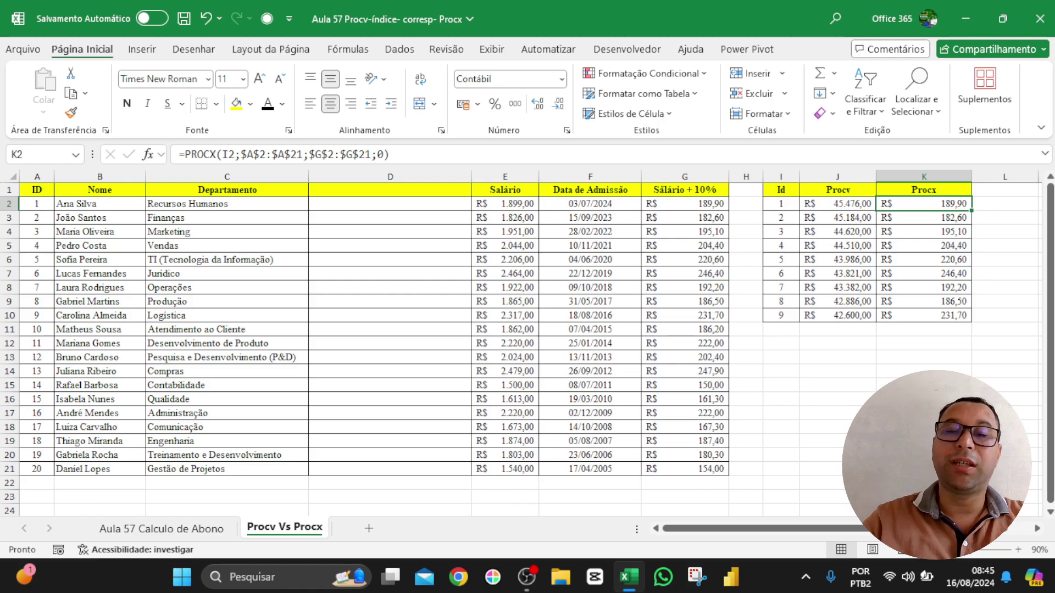
Step: Undo the insertion of the empty column between Departamento and Salário and deselect the Salário column
key("ctrl+z")
key("ctrl+z")
key("ctrl+z")
key("ctrl+z")
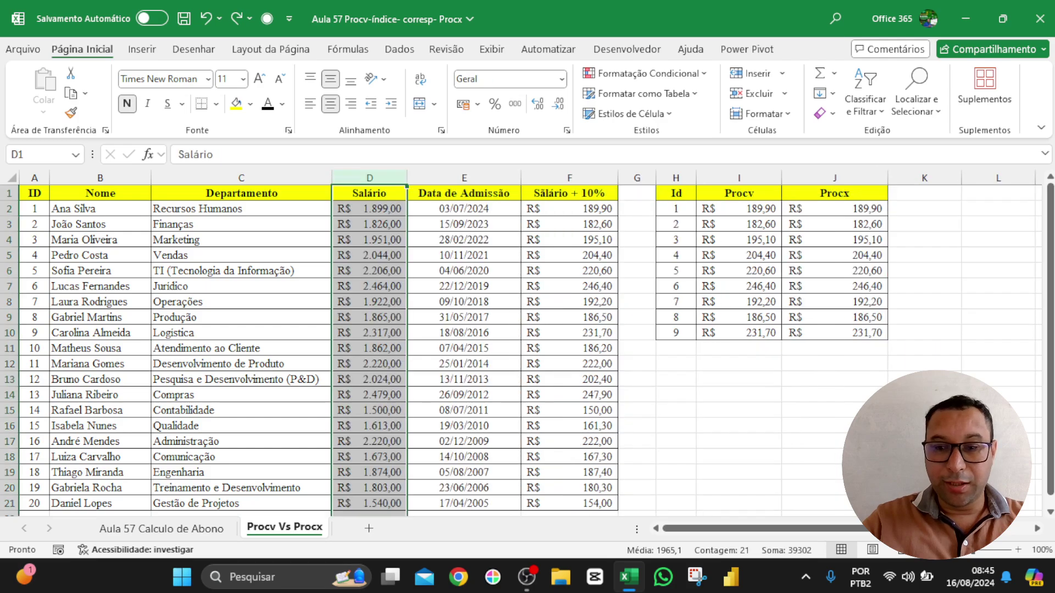
left_click(812, 442)
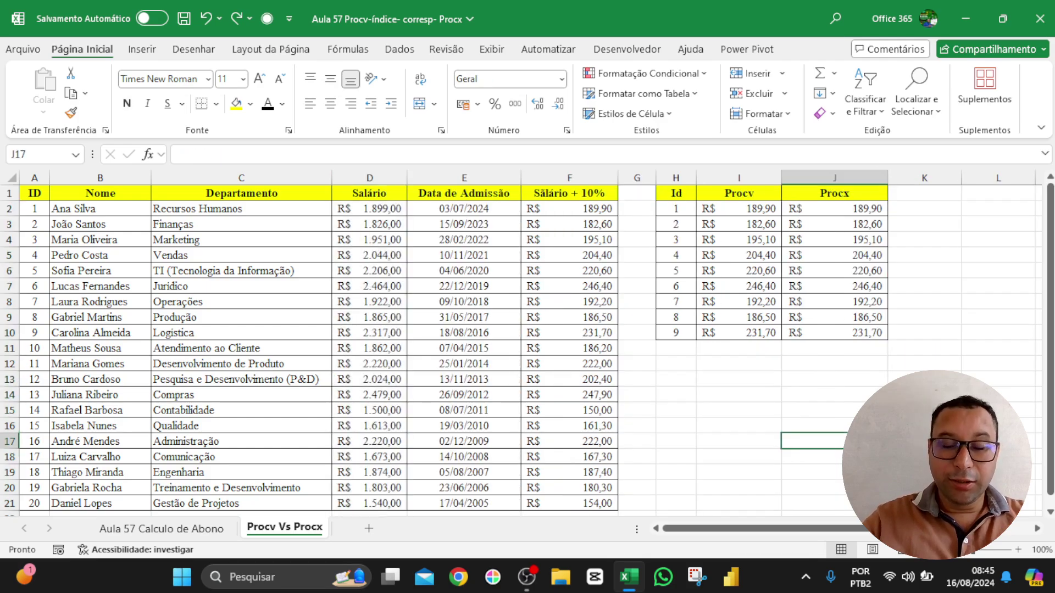